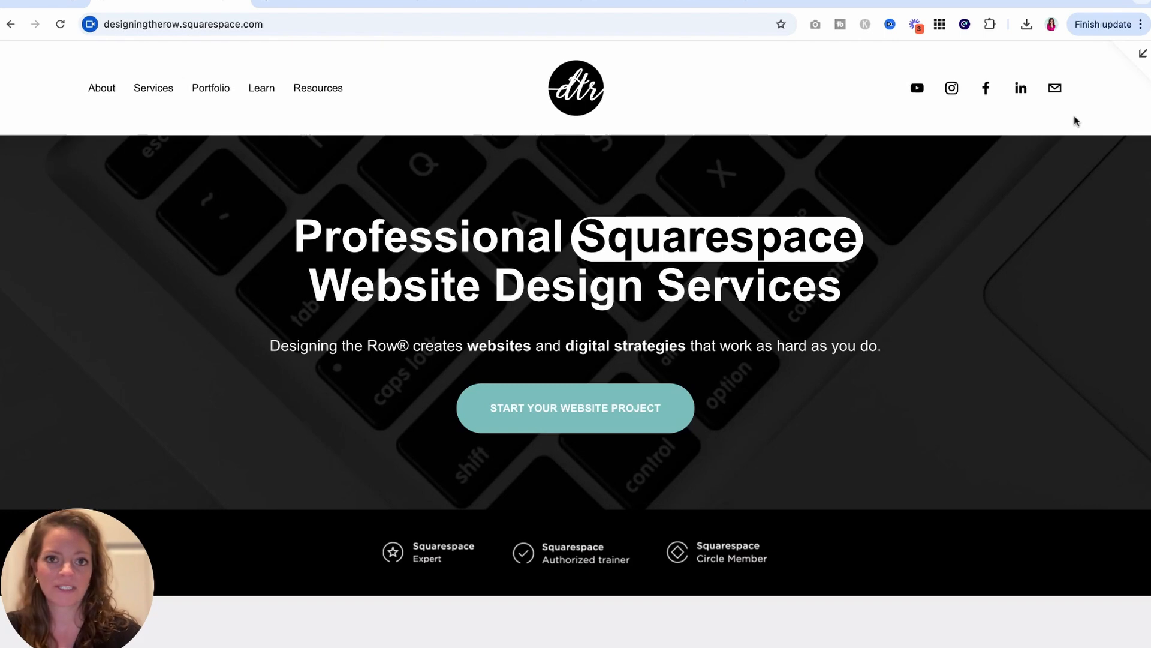
Open the untitled draft post dated Oct 17 in the site's Learn blog
{"action": "left_click", "coordinate": [1139, 52]}
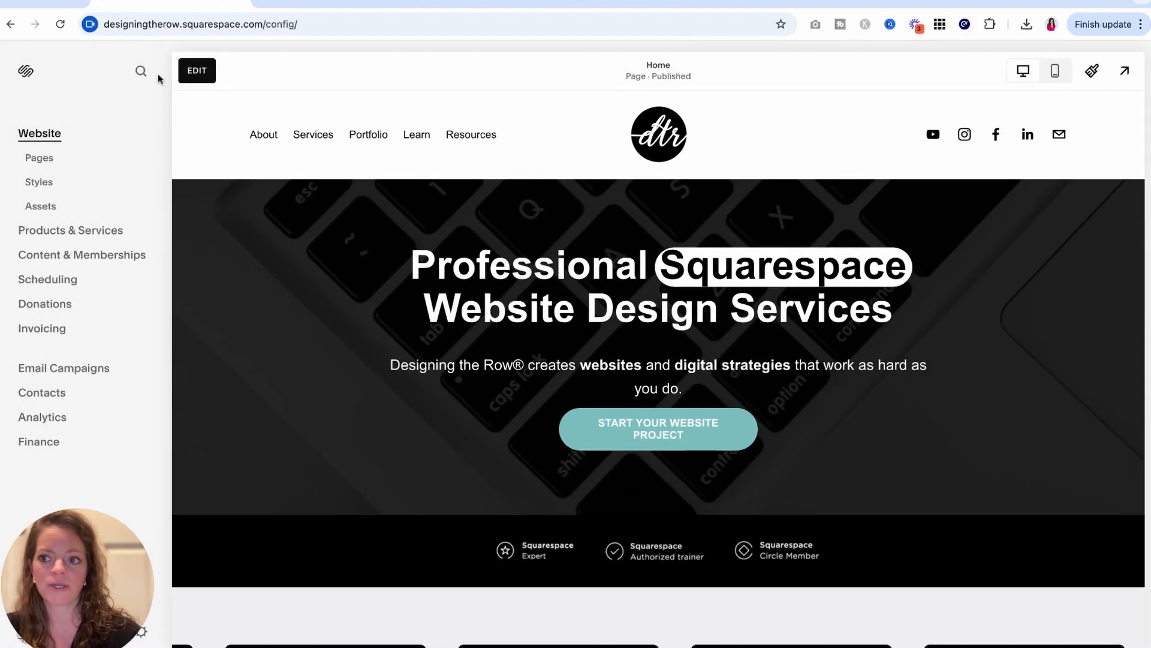
{"action": "left_click", "coordinate": [40, 160]}
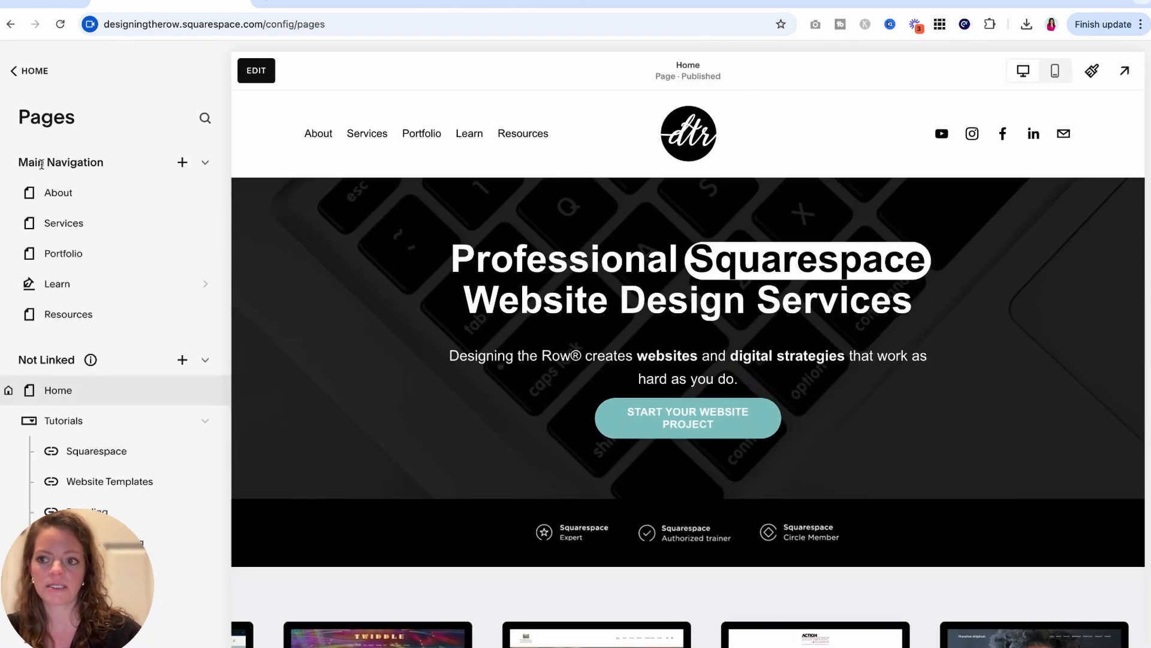
{"action": "left_click", "coordinate": [106, 286]}
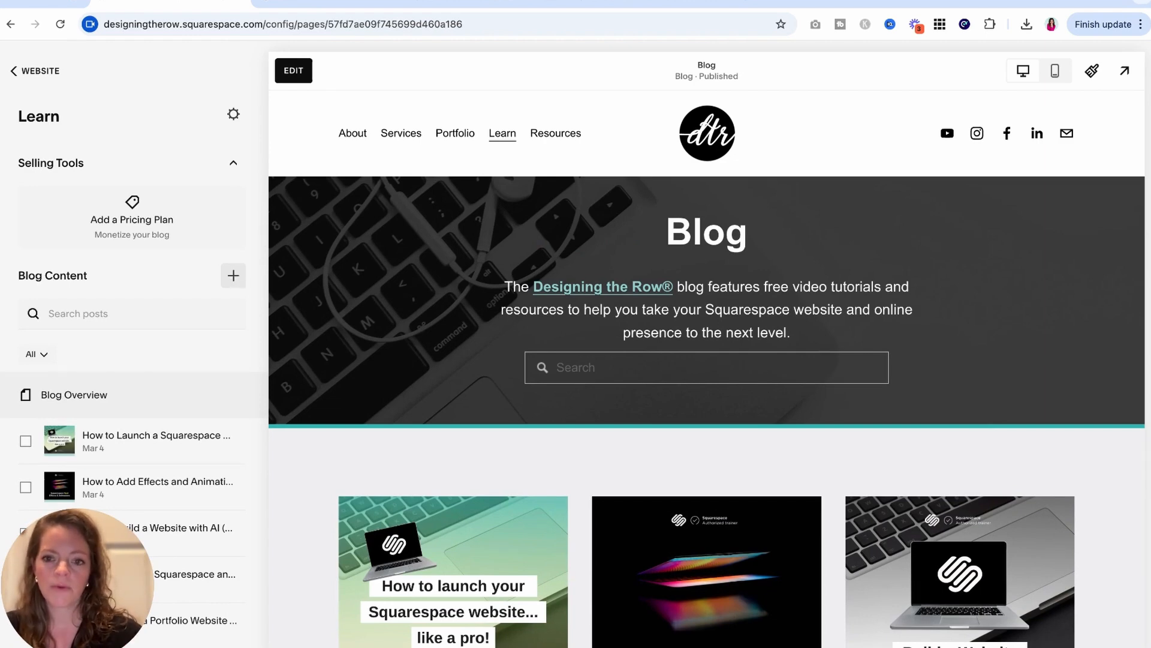
{"action": "scroll", "coordinate": [132, 360], "scroll_direction": "down", "scroll_amount": 8}
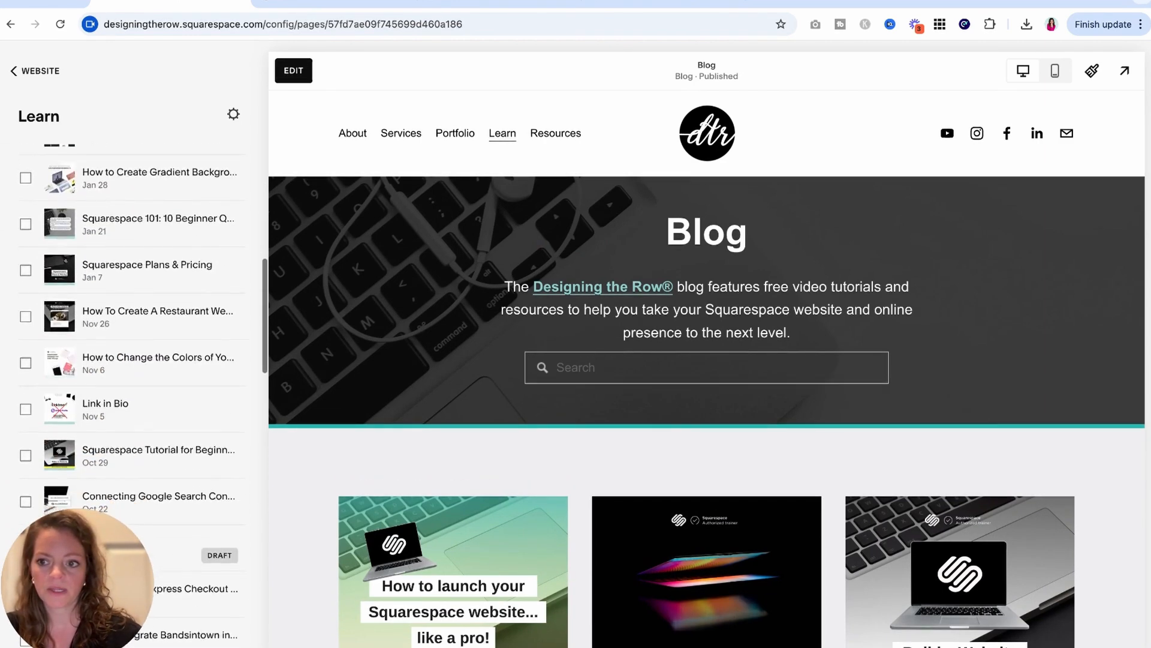
{"action": "scroll", "coordinate": [132, 384], "scroll_direction": "down", "scroll_amount": 4}
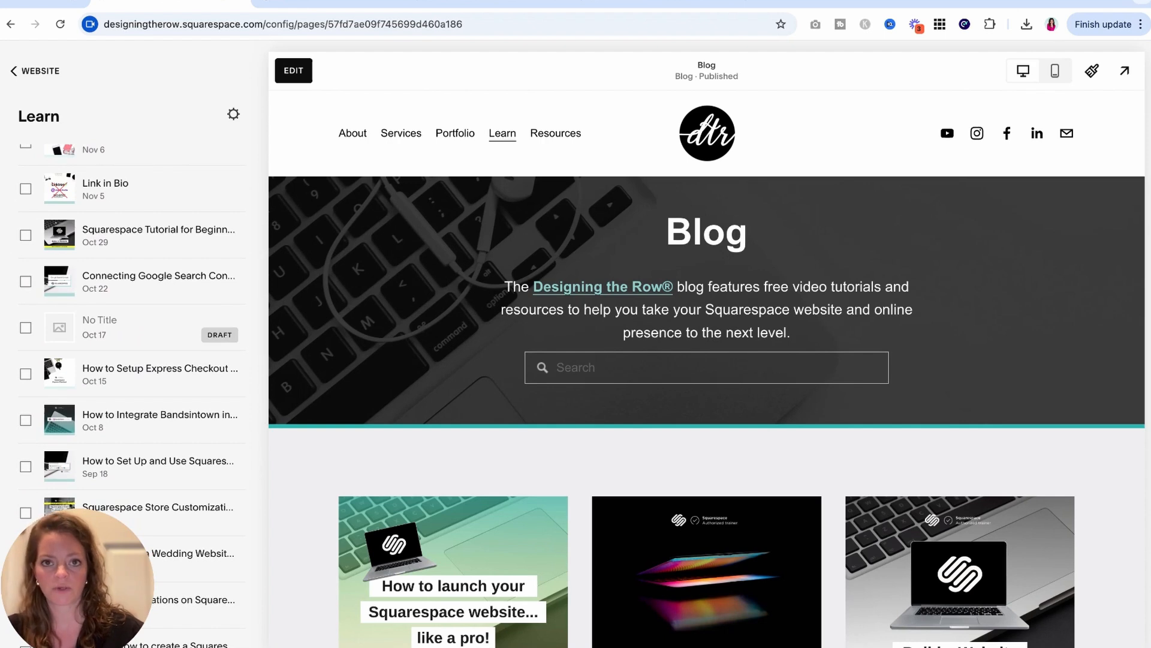
{"action": "left_click", "coordinate": [157, 315]}
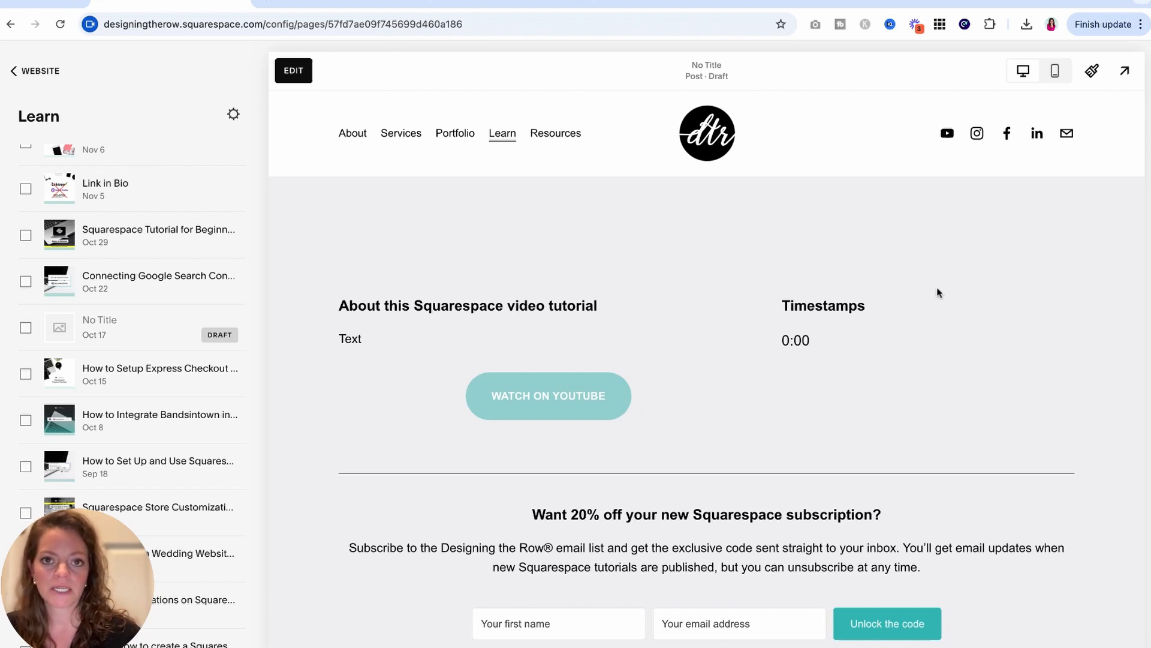
Look through the untitled draft's template layout, from the video tutorial text and timestamps down to the comments section
{"action": "scroll", "coordinate": [939, 292], "scroll_direction": "down", "scroll_amount": 3}
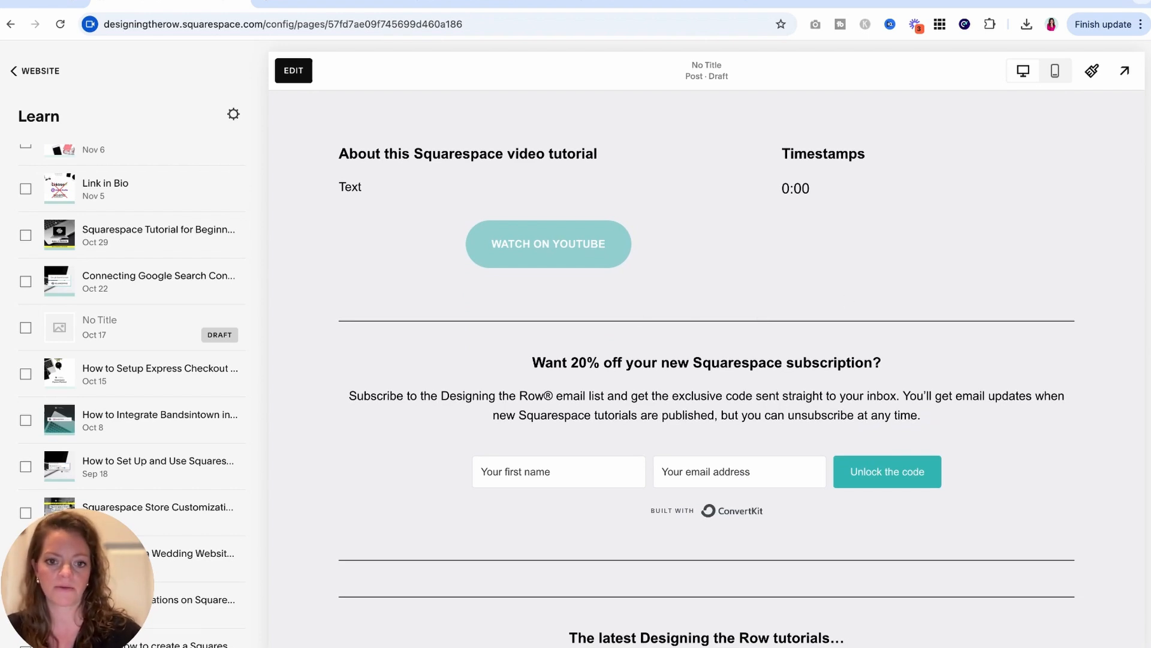
{"action": "scroll", "coordinate": [992, 183], "scroll_direction": "down", "scroll_amount": 3}
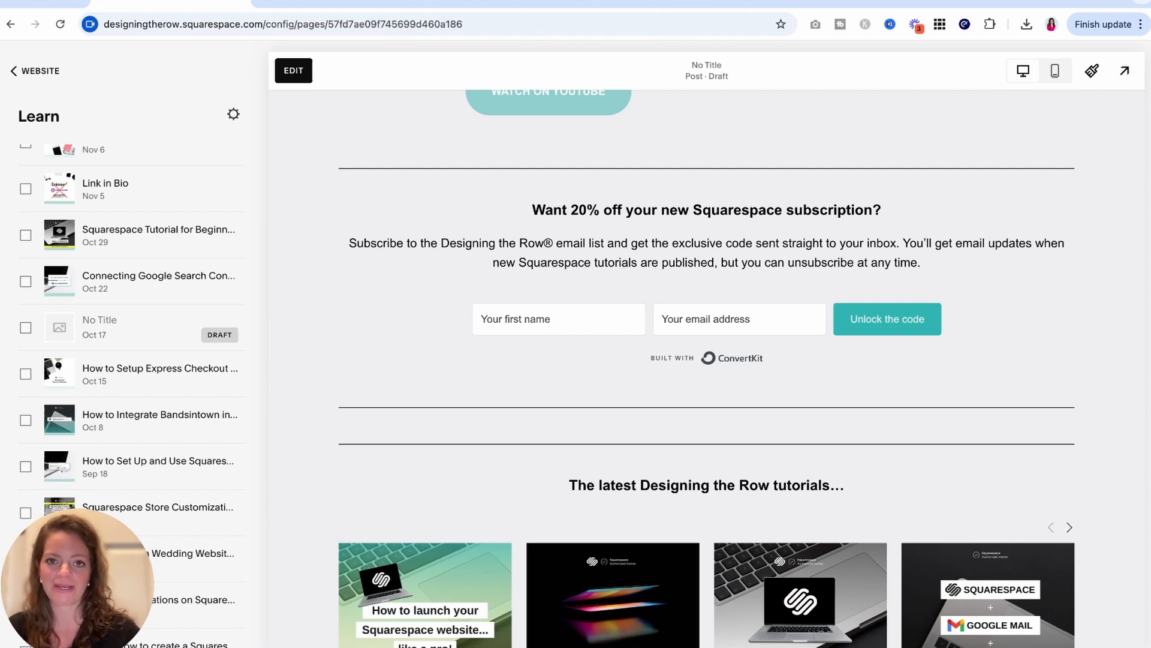
{"action": "scroll", "coordinate": [706, 360], "scroll_direction": "down", "scroll_amount": 3}
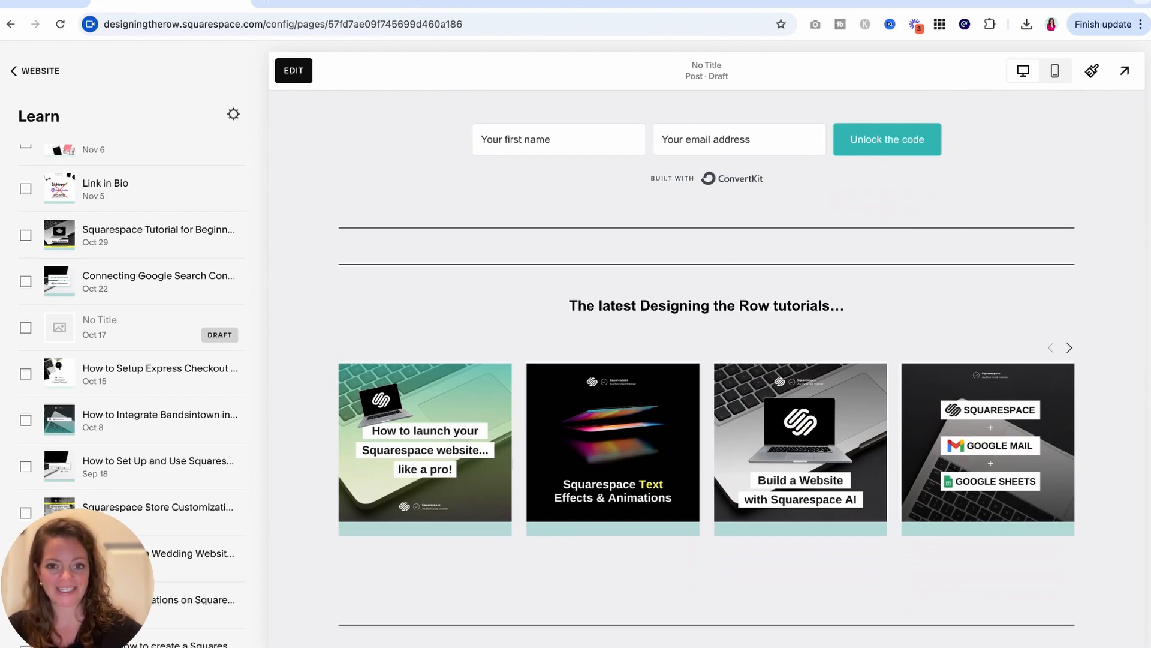
{"action": "scroll", "coordinate": [928, 334], "scroll_direction": "down", "scroll_amount": 1}
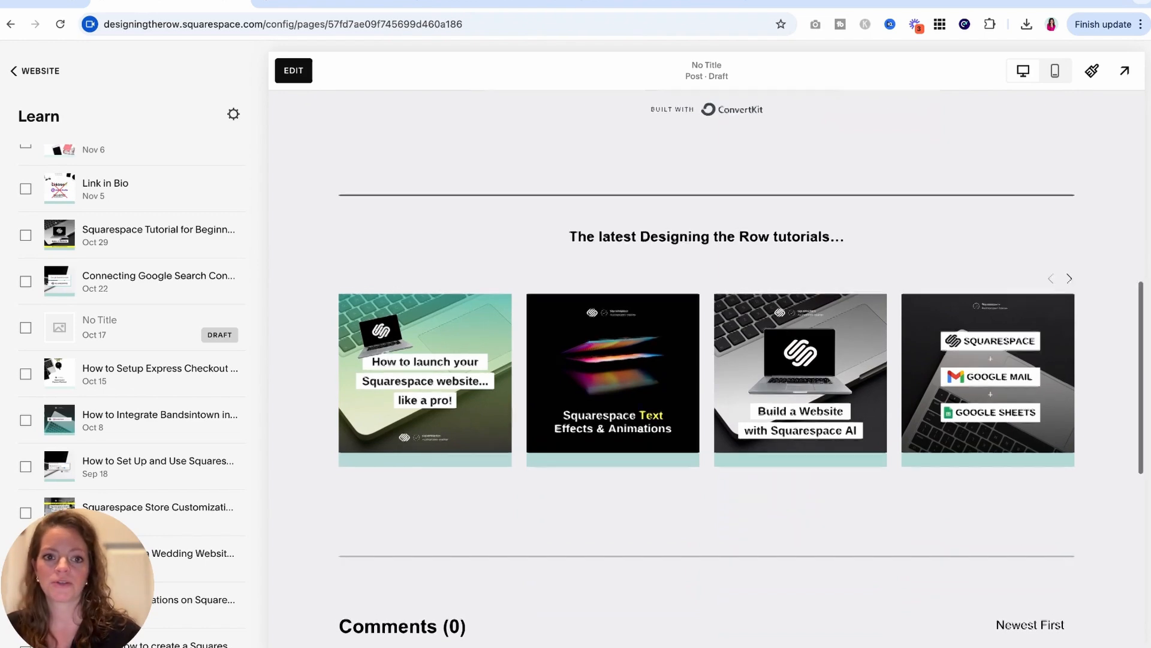
{"action": "scroll", "coordinate": [706, 360], "scroll_direction": "up", "scroll_amount": 6}
{"action": "scroll", "coordinate": [706, 359], "scroll_direction": "up", "scroll_amount": 2}
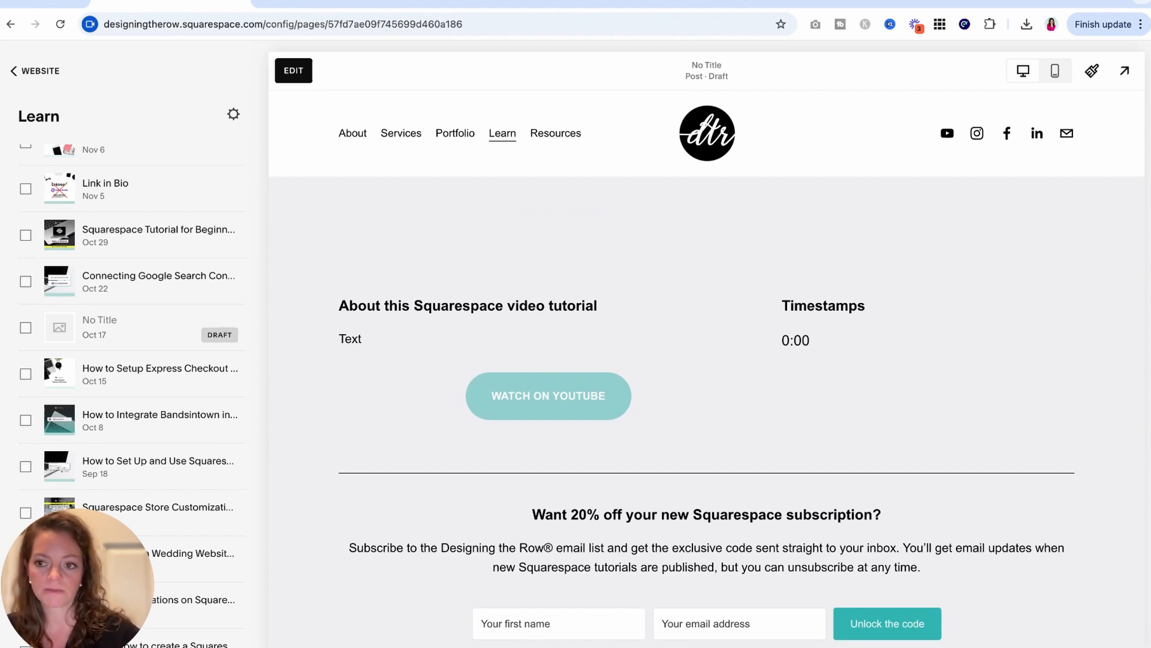
Duplicate the untitled Oct 17 draft post
{"action": "mouse_move", "coordinate": [146, 348]}
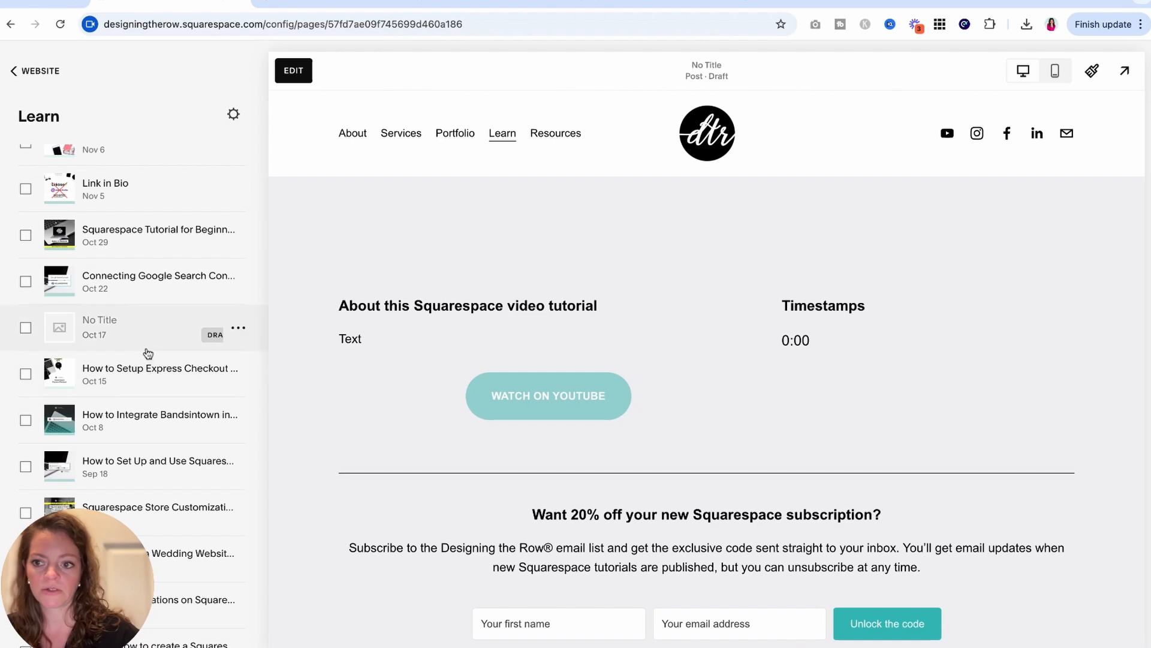
{"action": "left_click", "coordinate": [239, 332]}
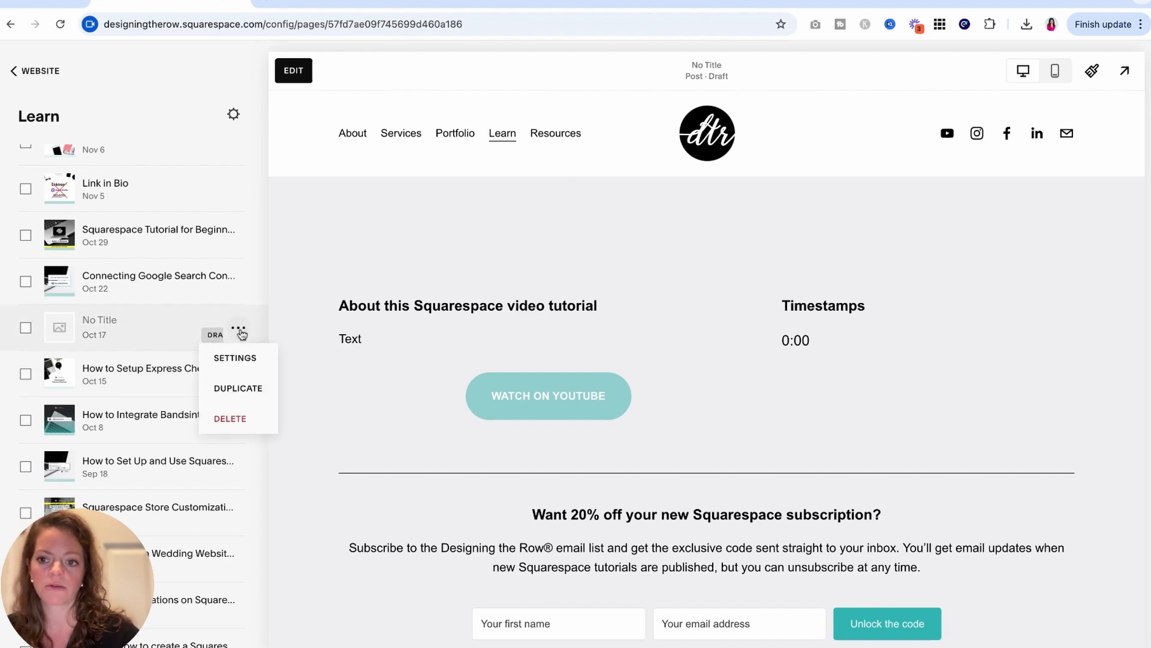
{"action": "left_click", "coordinate": [255, 389]}
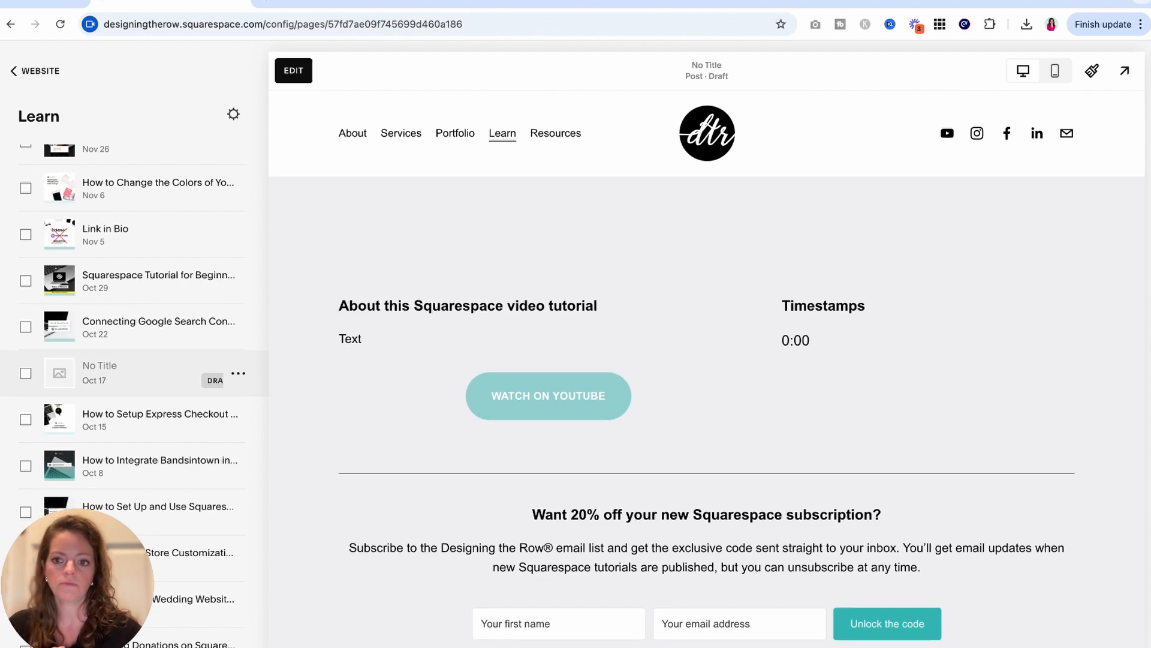
Select the newly duplicated untitled draft near the start of the blog's post list and open it for editing
{"action": "scroll", "coordinate": [224, 321], "scroll_direction": "up", "scroll_amount": 10}
{"action": "scroll", "coordinate": [223, 321], "scroll_direction": "down", "scroll_amount": 3}
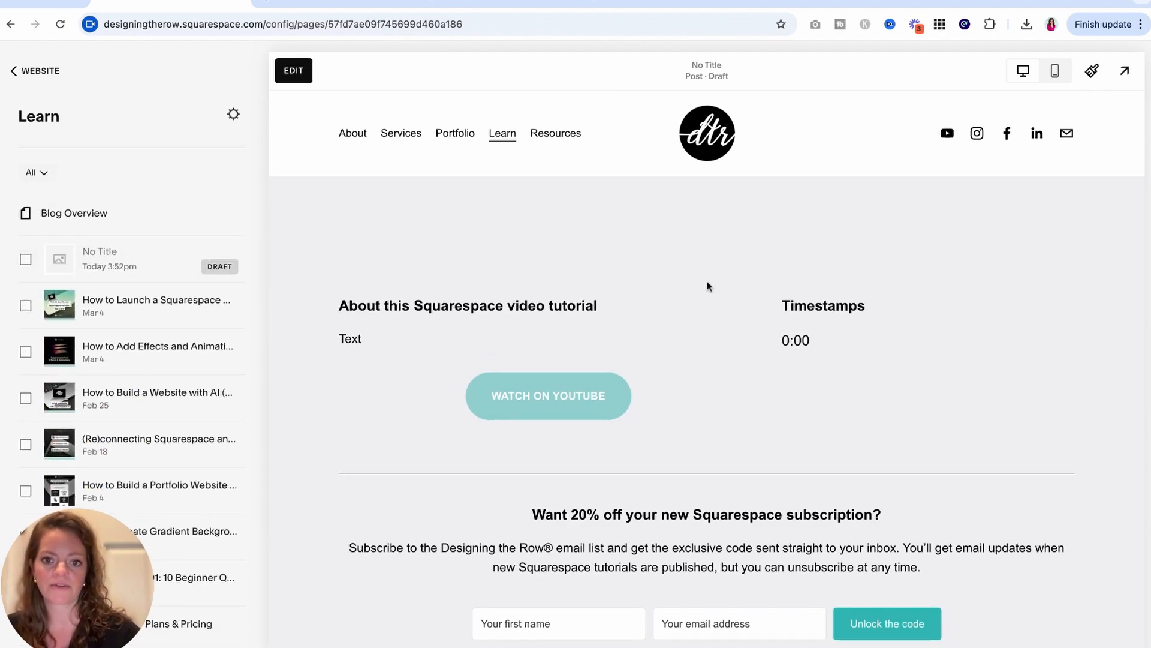
{"action": "left_click", "coordinate": [154, 231]}
{"action": "left_click", "coordinate": [180, 253]}
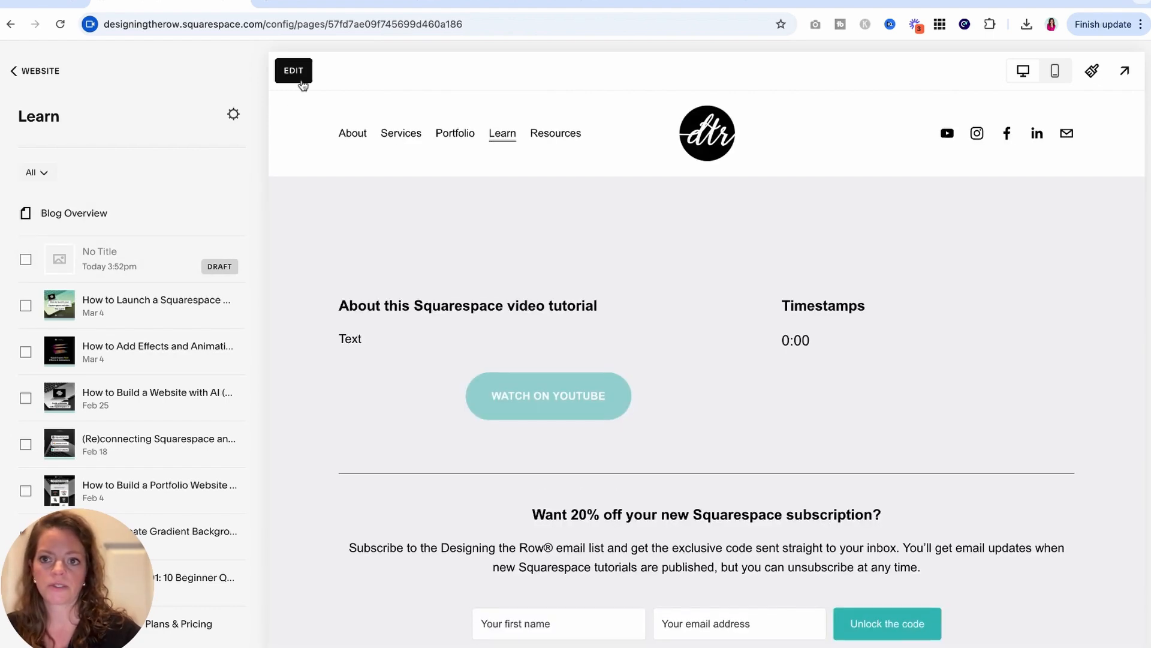
{"action": "left_click", "coordinate": [293, 71]}
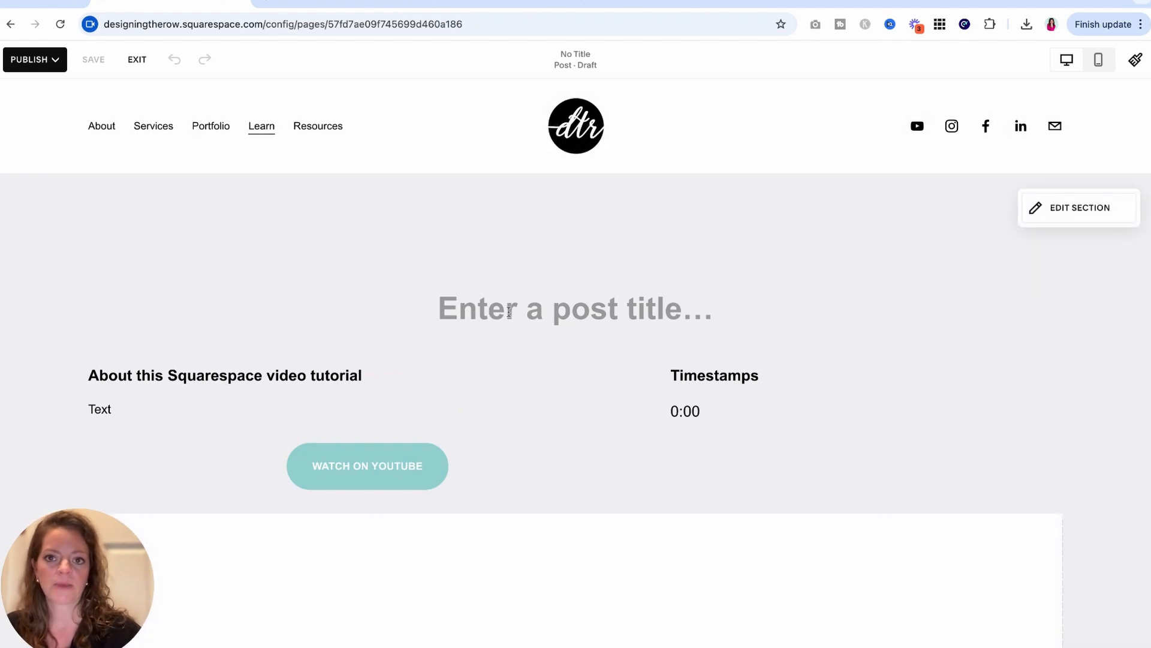
Copy the gym website video's title from YouTube Studio and paste it as the blog post's title in Squarespace
{"action": "left_click", "coordinate": [520, 6]}
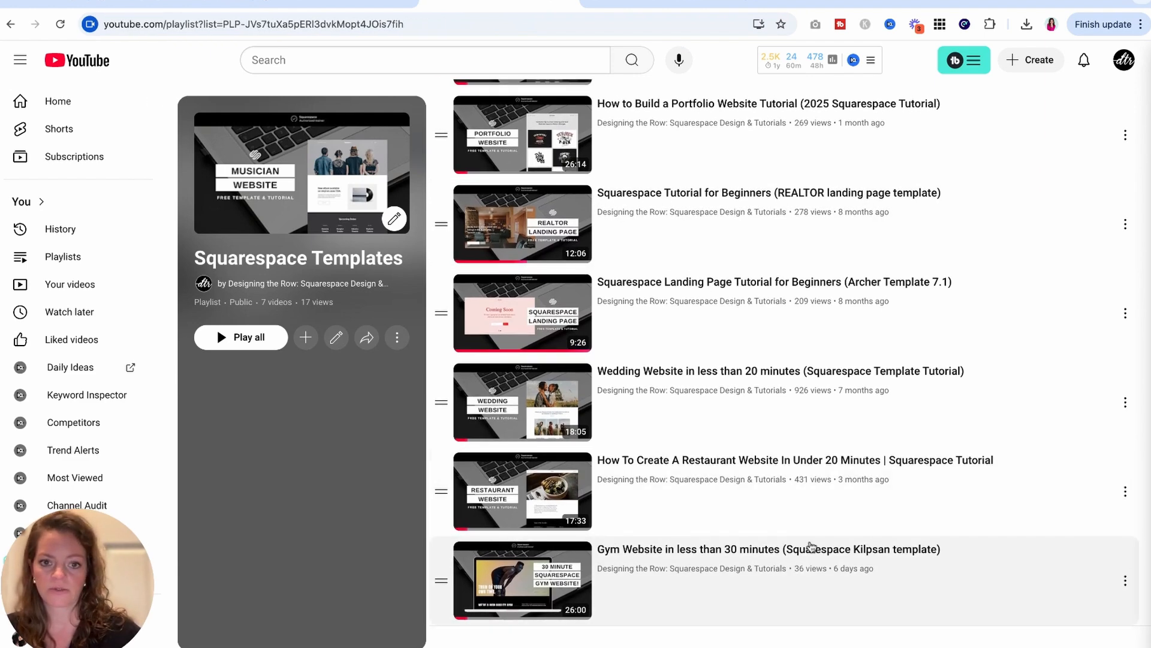
{"action": "left_click", "coordinate": [649, 3]}
{"action": "scroll", "coordinate": [432, 163], "scroll_direction": "up", "scroll_amount": 3}
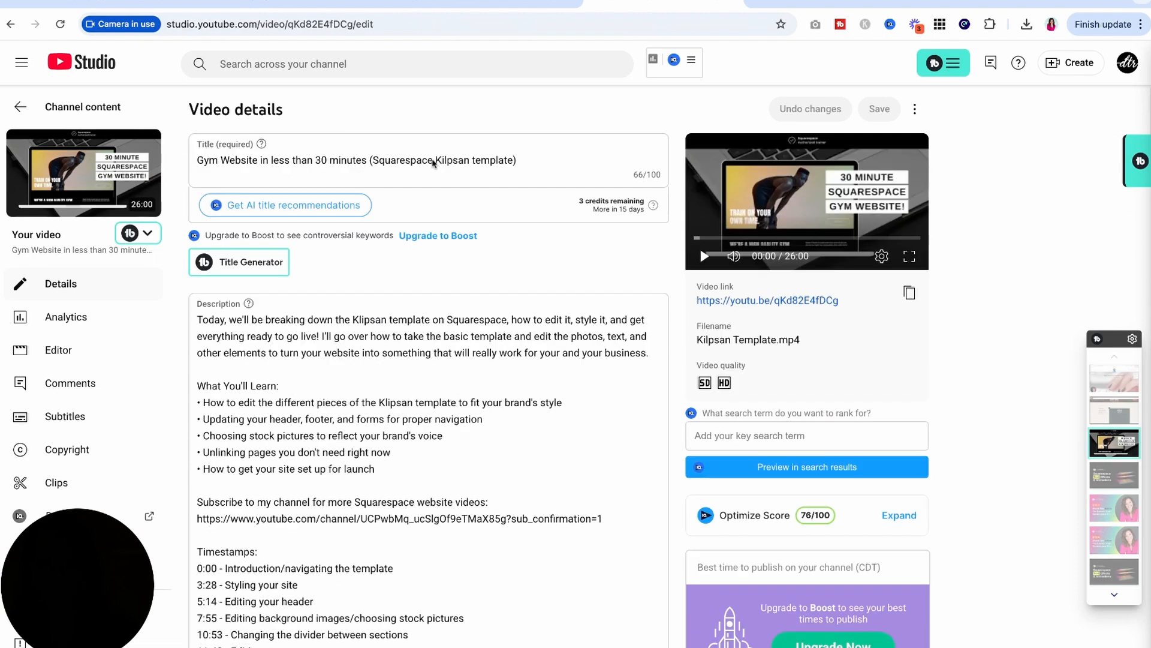
{"action": "left_click_drag", "start_coordinate": [529, 163], "coordinate": [197, 160]}
{"action": "key", "text": "ctrl+c"}
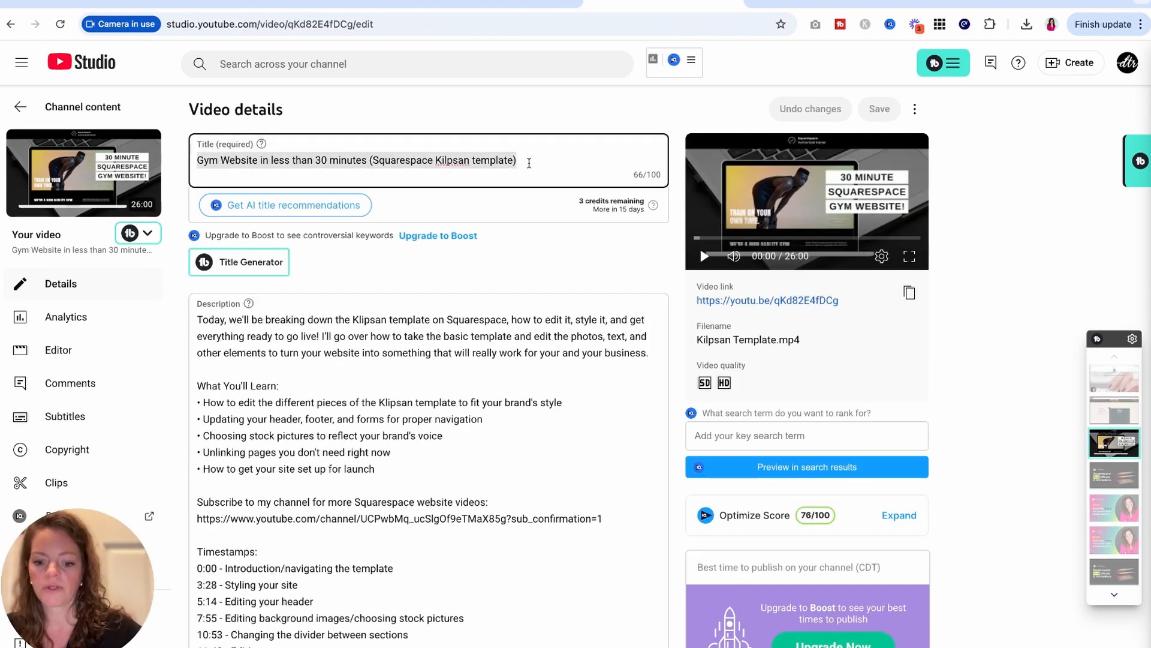
{"action": "left_click", "coordinate": [168, 5]}
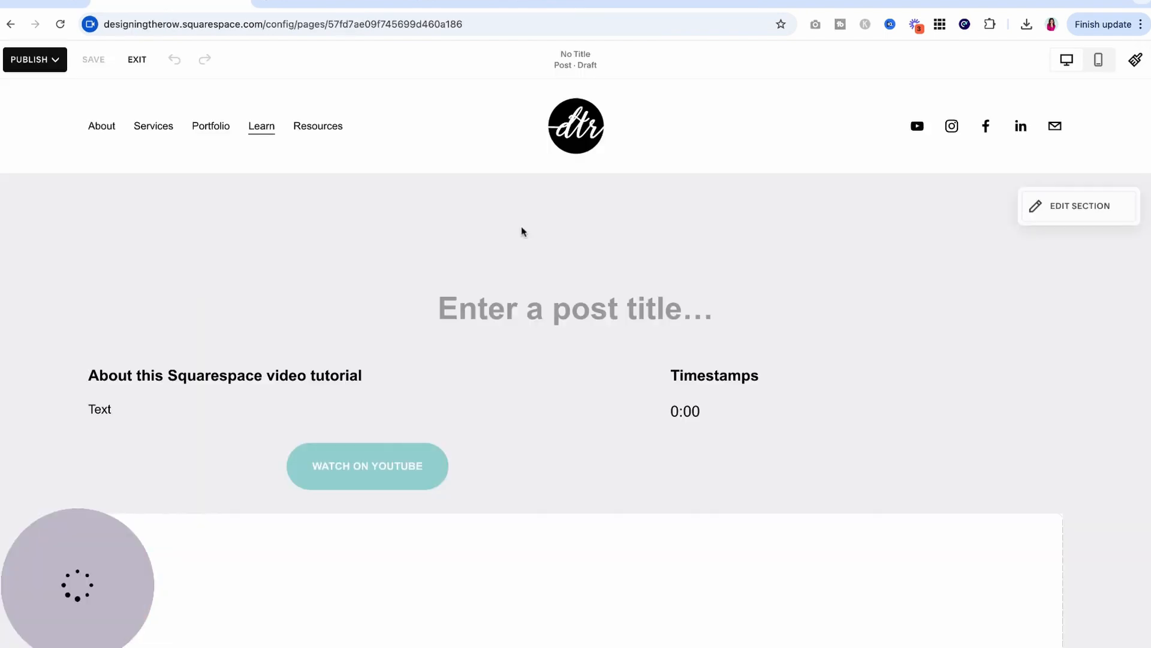
{"action": "left_click", "coordinate": [536, 313]}
{"action": "key", "text": "ctrl+v"}
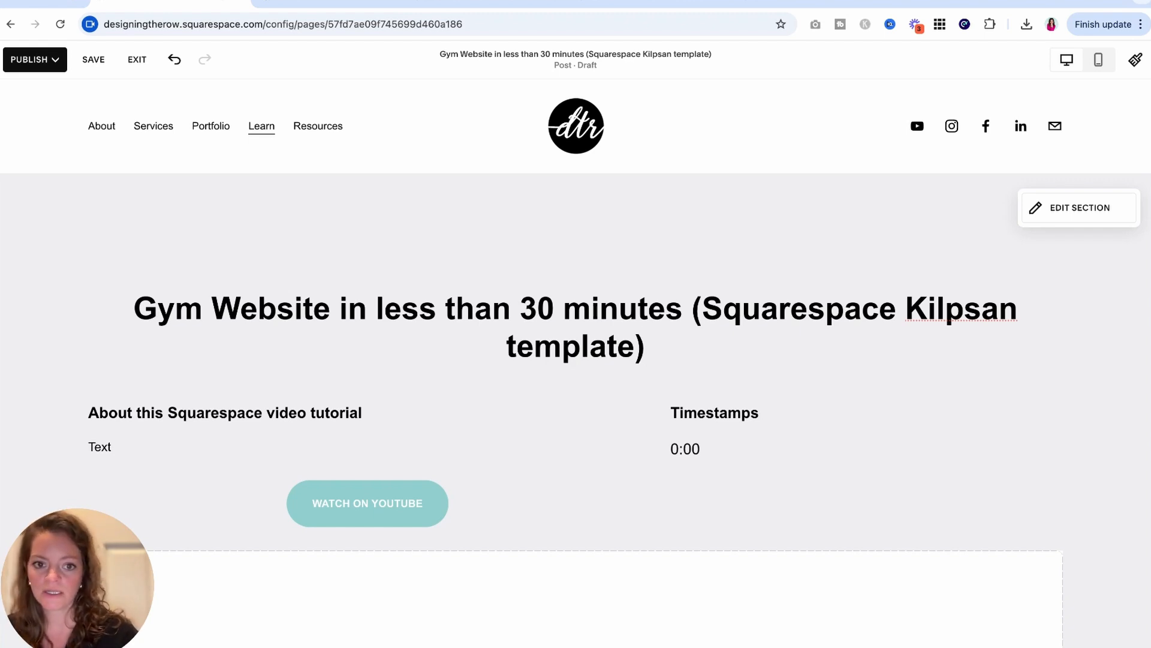
Insert "How to Create a" at the beginning of the post title, before "Gym Website"
{"action": "left_click", "coordinate": [142, 303]}
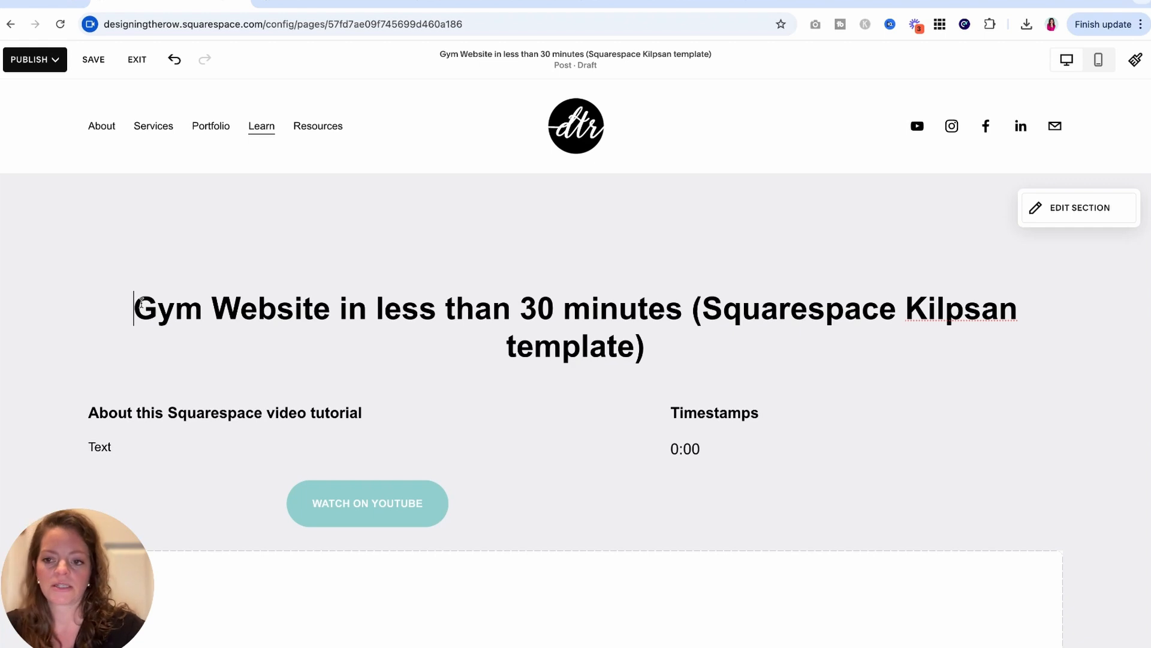
{"action": "type", "text": "How to Create "}
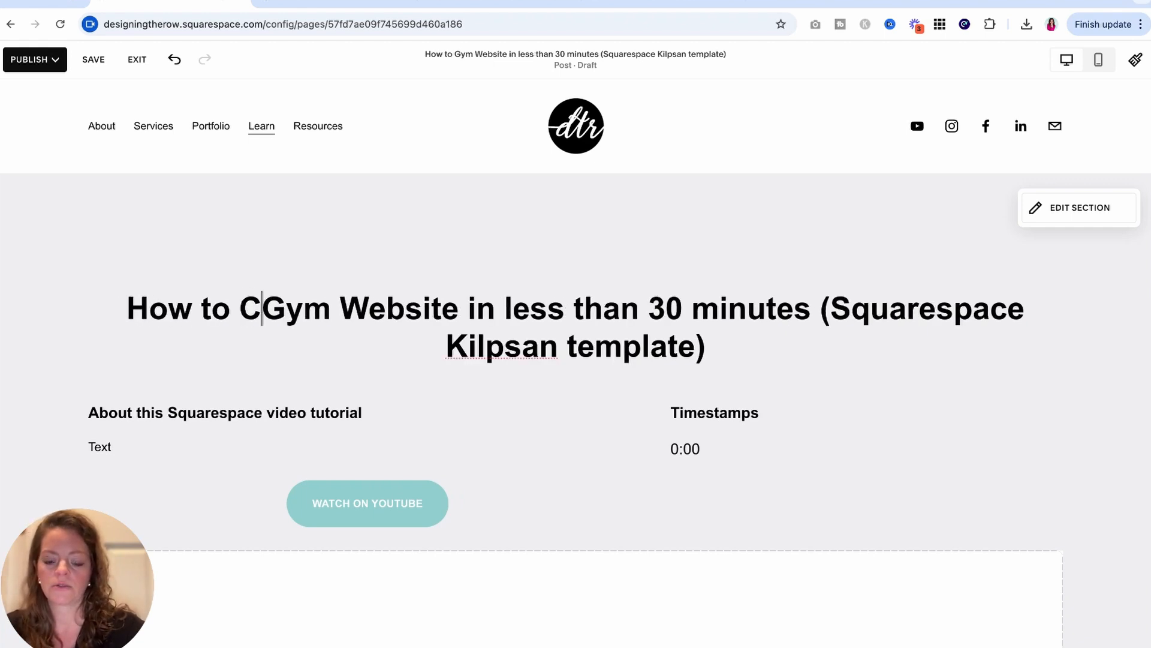
{"action": "type", "text": "a"}
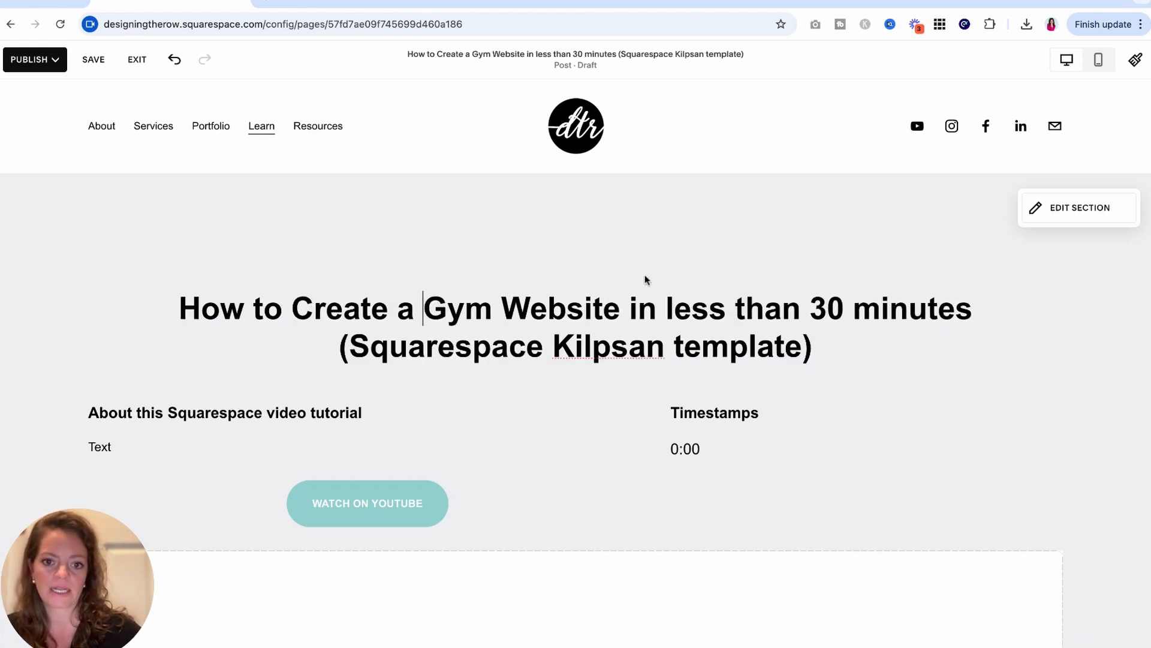
Capitalize the words "Less", "Than" and "Minutes" in the post title
{"action": "scroll", "coordinate": [636, 277], "scroll_direction": "down", "scroll_amount": 1}
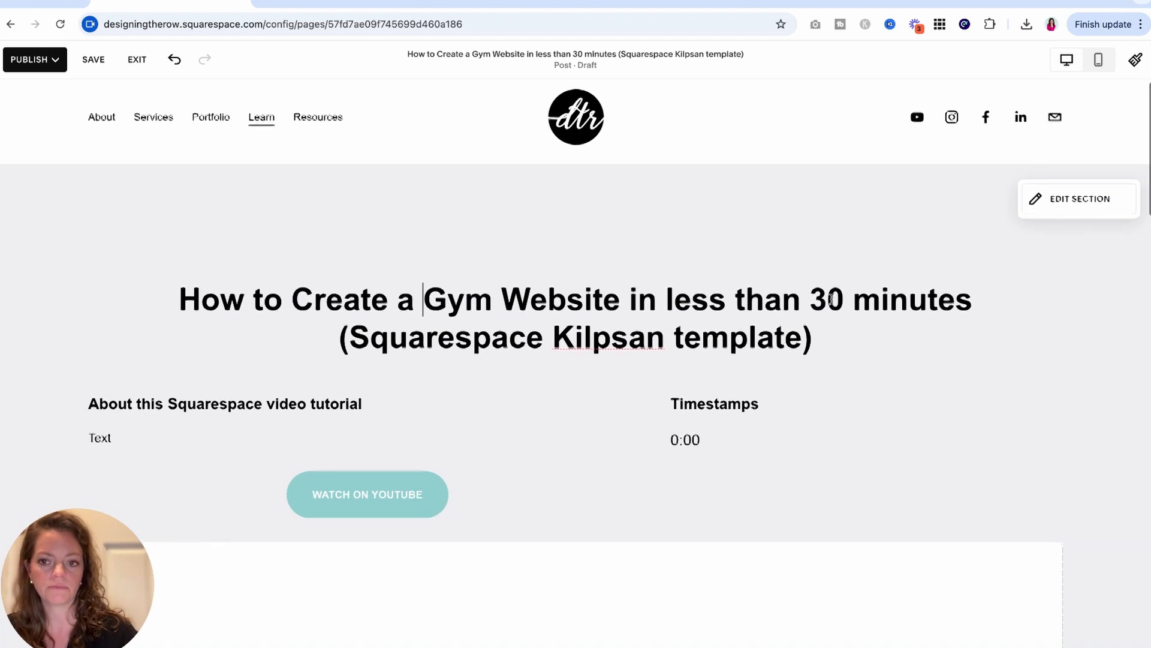
{"action": "left_click", "coordinate": [674, 281]}
{"action": "key", "text": "BackSpace"}
{"action": "type", "text": "L"}
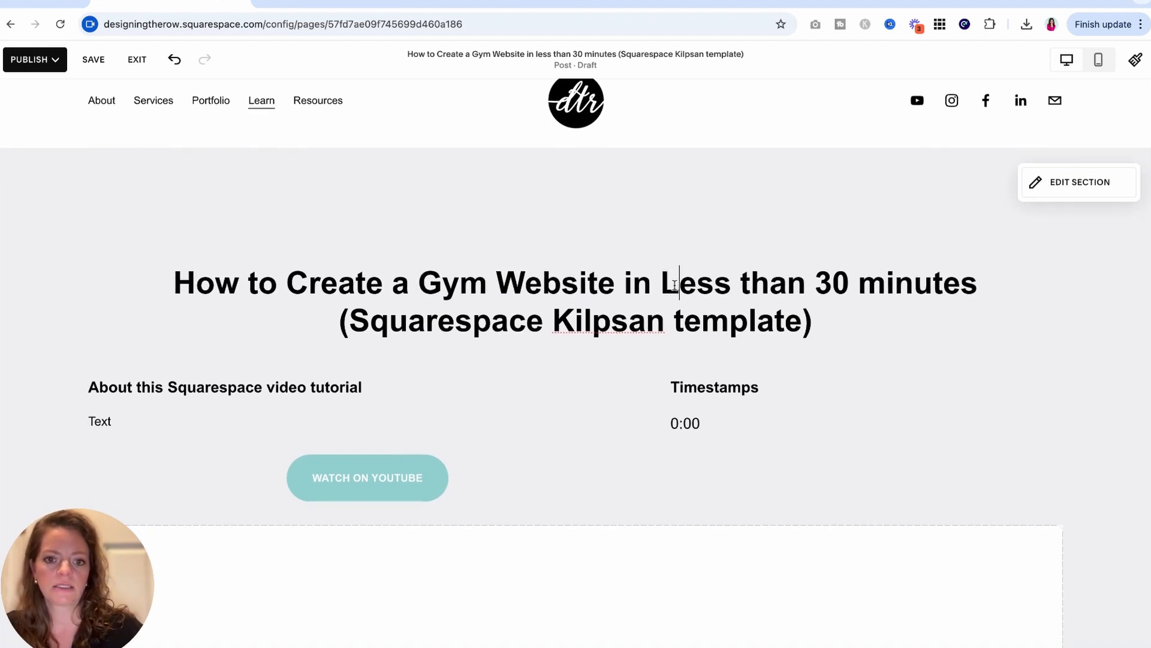
{"action": "key", "text": "Right"}
{"action": "key", "text": "Right"}
{"action": "key", "text": "Right"}
{"action": "key", "text": "Right"}
{"action": "key", "text": "Right"}
{"action": "key", "text": "BackSpace"}
{"action": "type", "text": "T"}
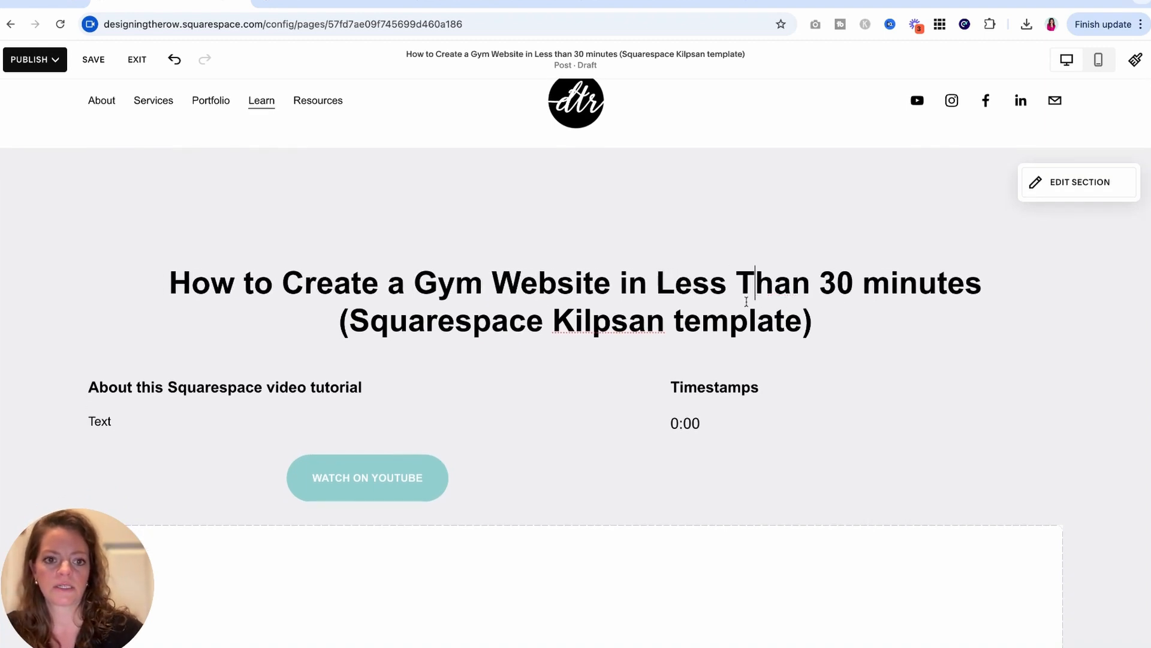
{"action": "left_click", "coordinate": [864, 279]}
{"action": "key", "text": "shift+Right"}
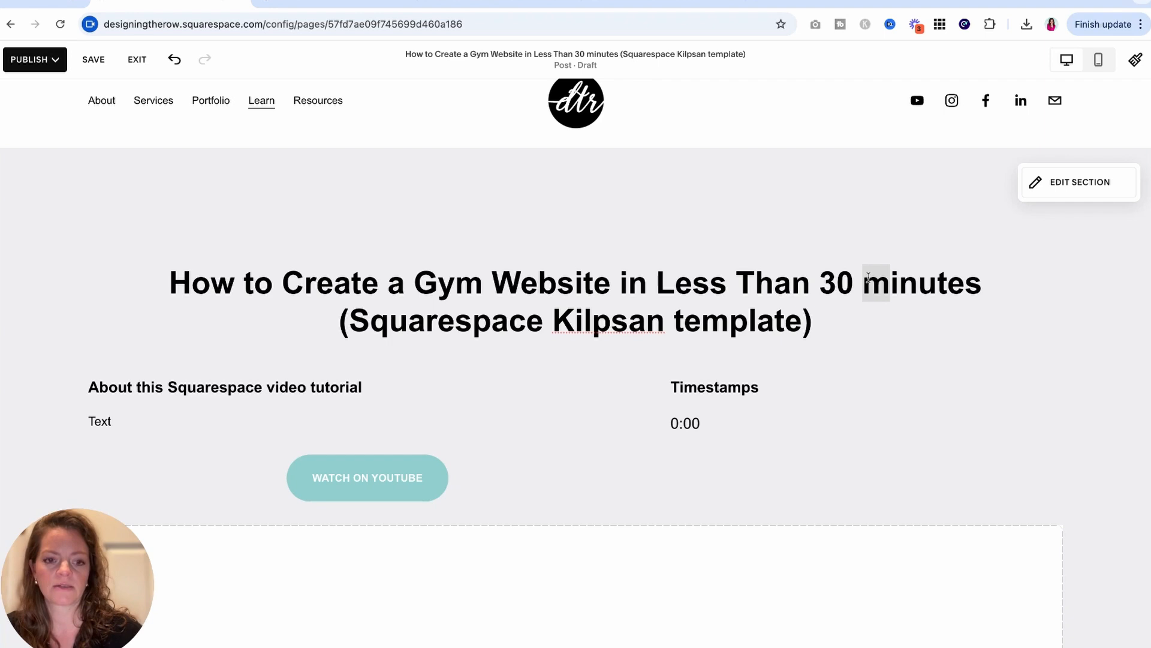
{"action": "type", "text": "M"}
Replace the placeholder under "About this Squarespace video tutorial" with the introductory paragraph of the video's description from YouTube Studio
{"action": "scroll", "coordinate": [406, 351], "scroll_direction": "down", "scroll_amount": 2}
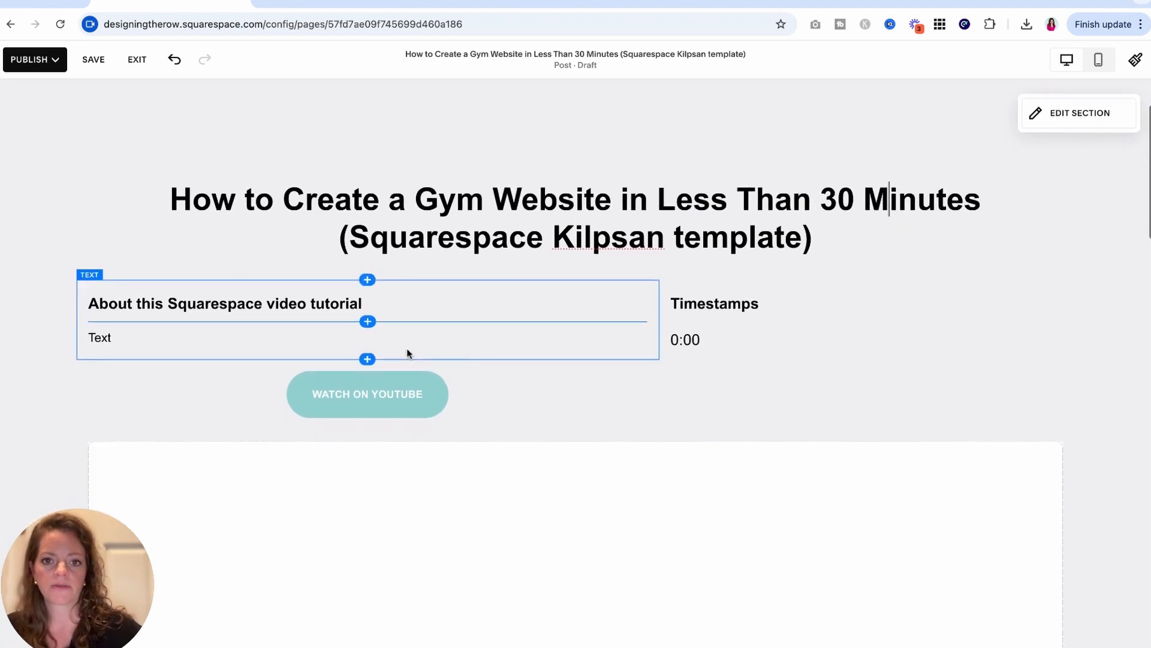
{"action": "left_click", "coordinate": [198, 336]}
{"action": "left_click", "coordinate": [491, 3]}
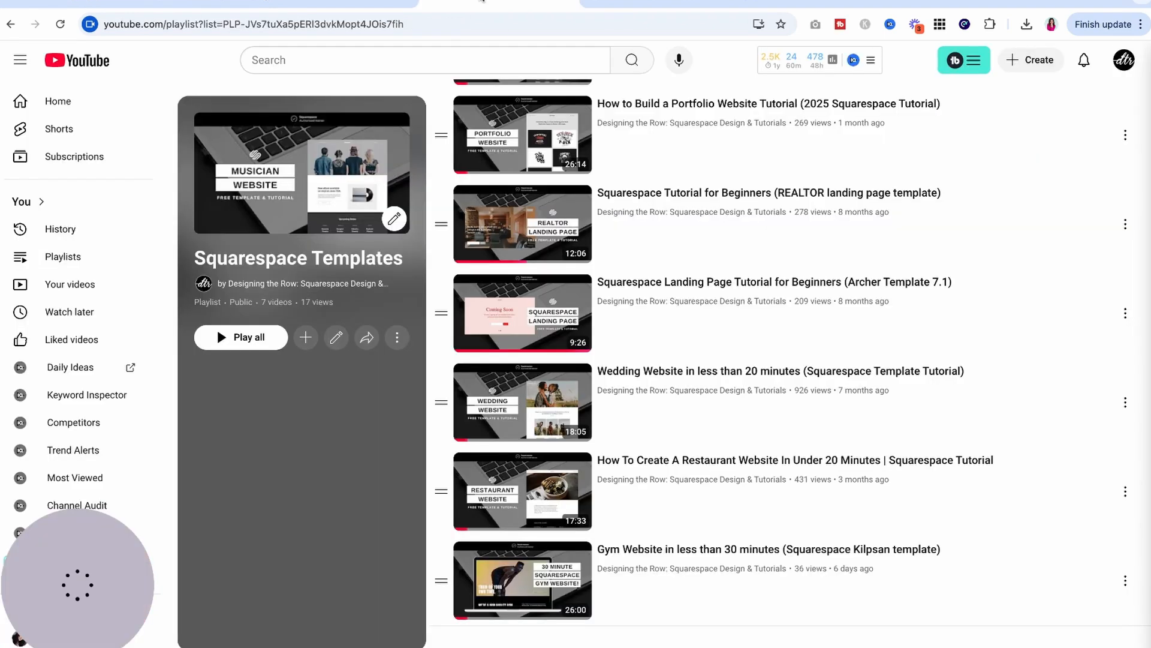
{"action": "left_click", "coordinate": [659, 5]}
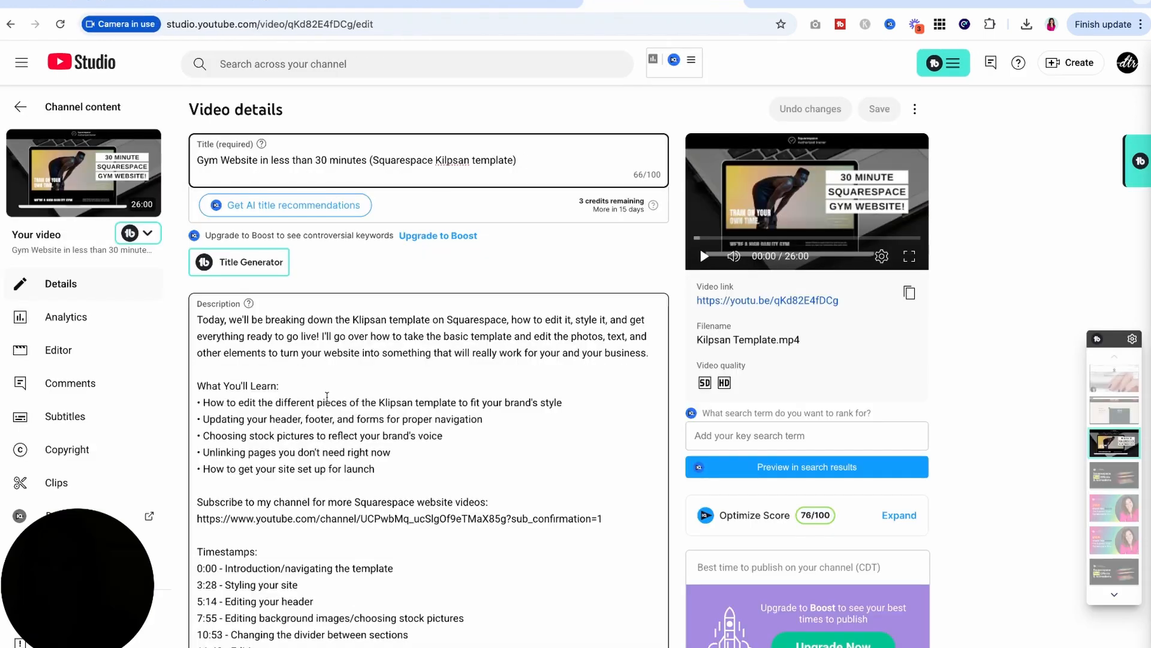
{"action": "triple_click", "coordinate": [653, 351]}
{"action": "key", "text": "ctrl+c"}
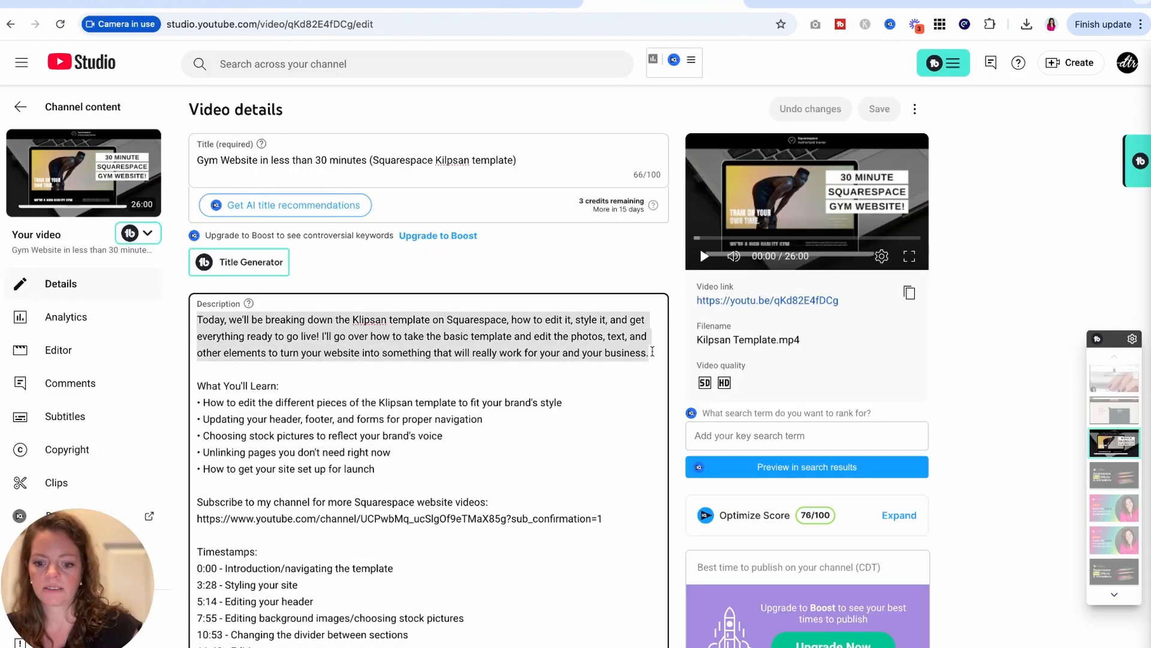
{"action": "left_click", "coordinate": [188, 5]}
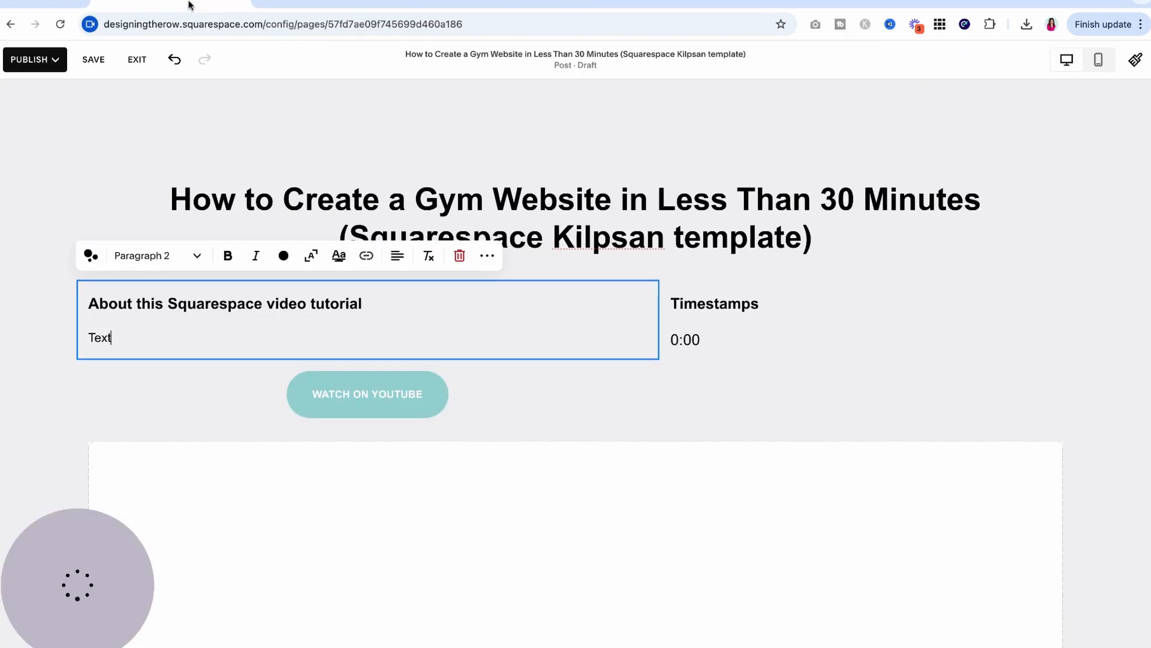
{"action": "double_click", "coordinate": [131, 332]}
{"action": "key", "text": "ctrl+v"}
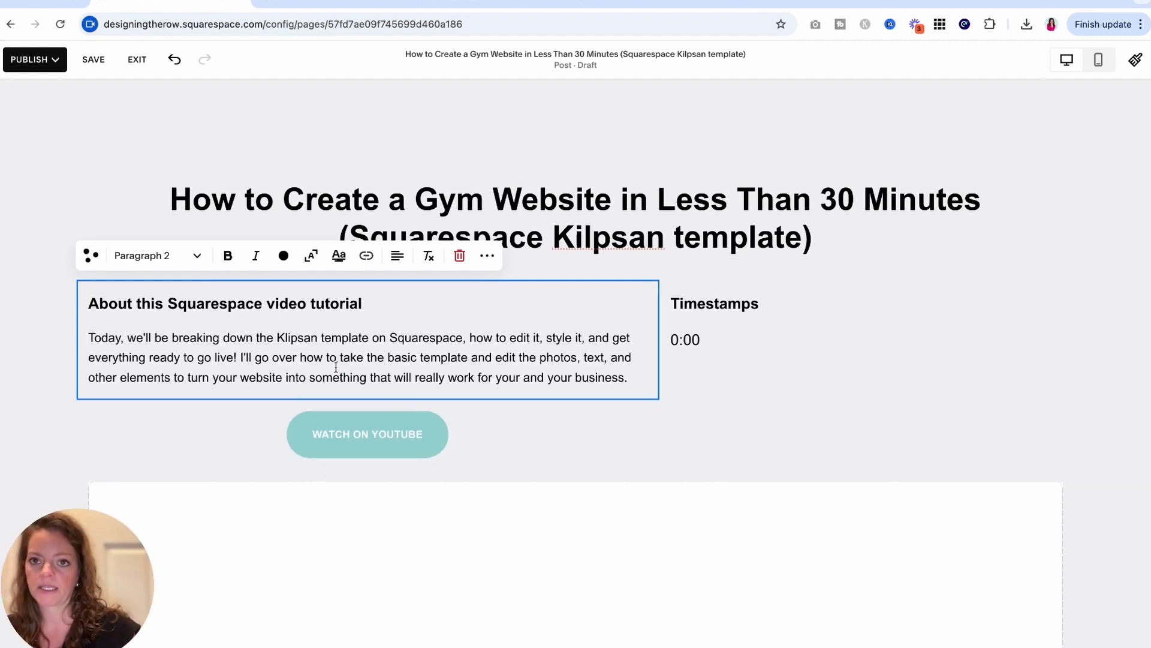
Copy the share link of the gym website video from the Squarespace Templates playlist on YouTube
{"action": "left_click", "coordinate": [498, 5]}
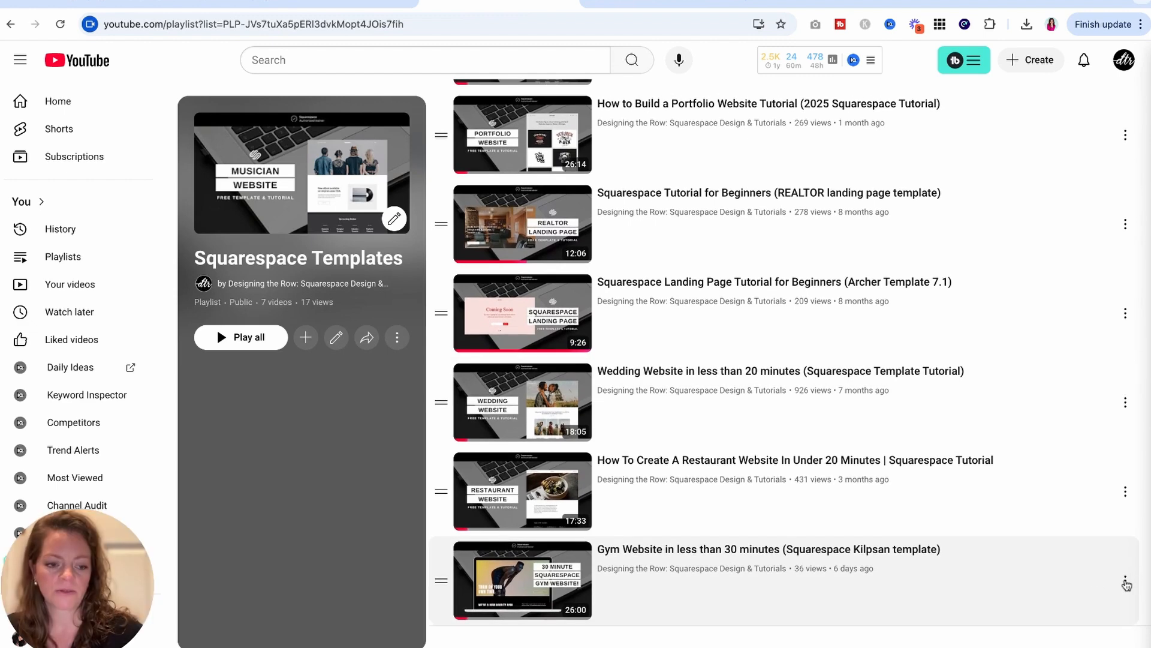
{"action": "left_click", "coordinate": [1125, 581]}
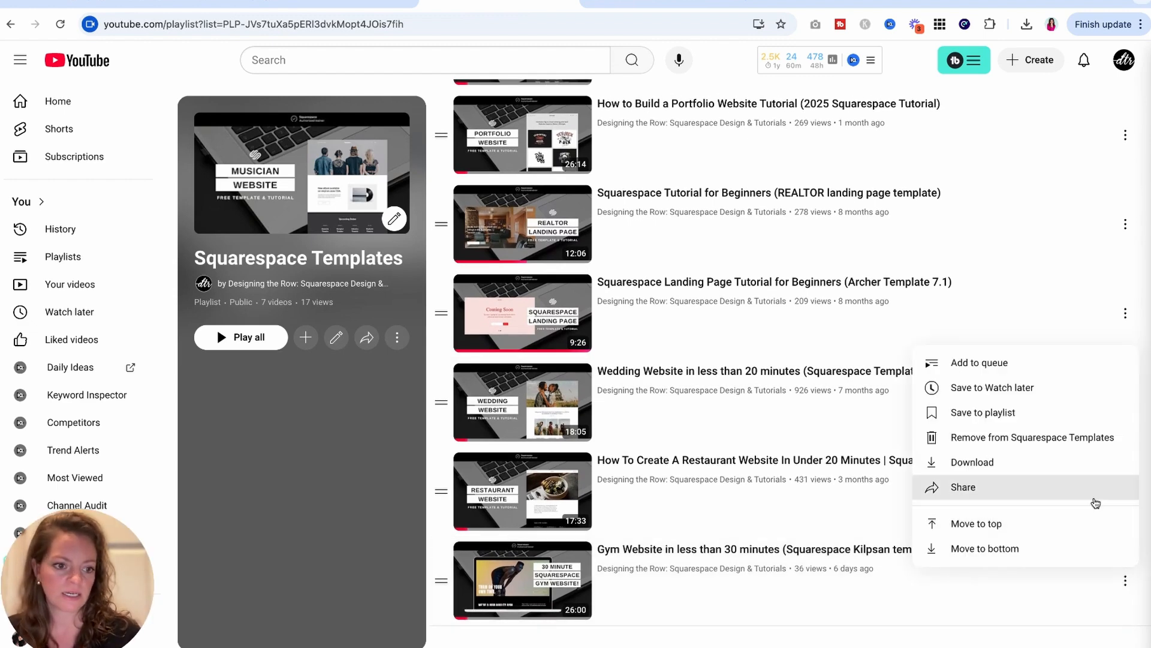
{"action": "left_click", "coordinate": [1096, 500]}
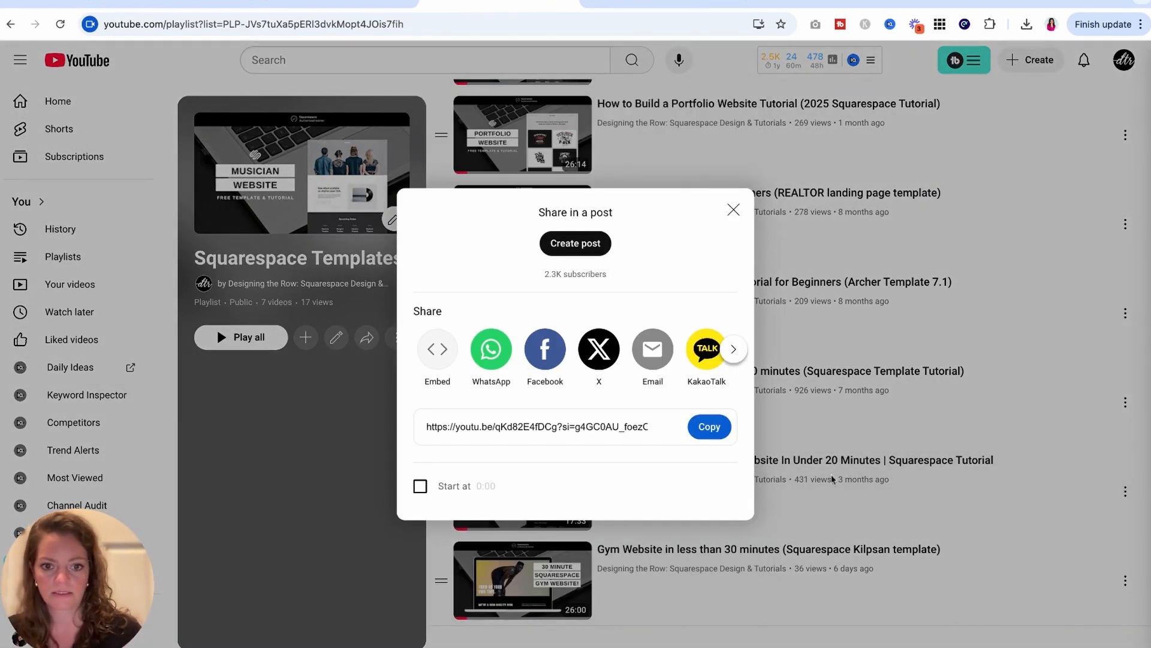
{"action": "left_click", "coordinate": [708, 427]}
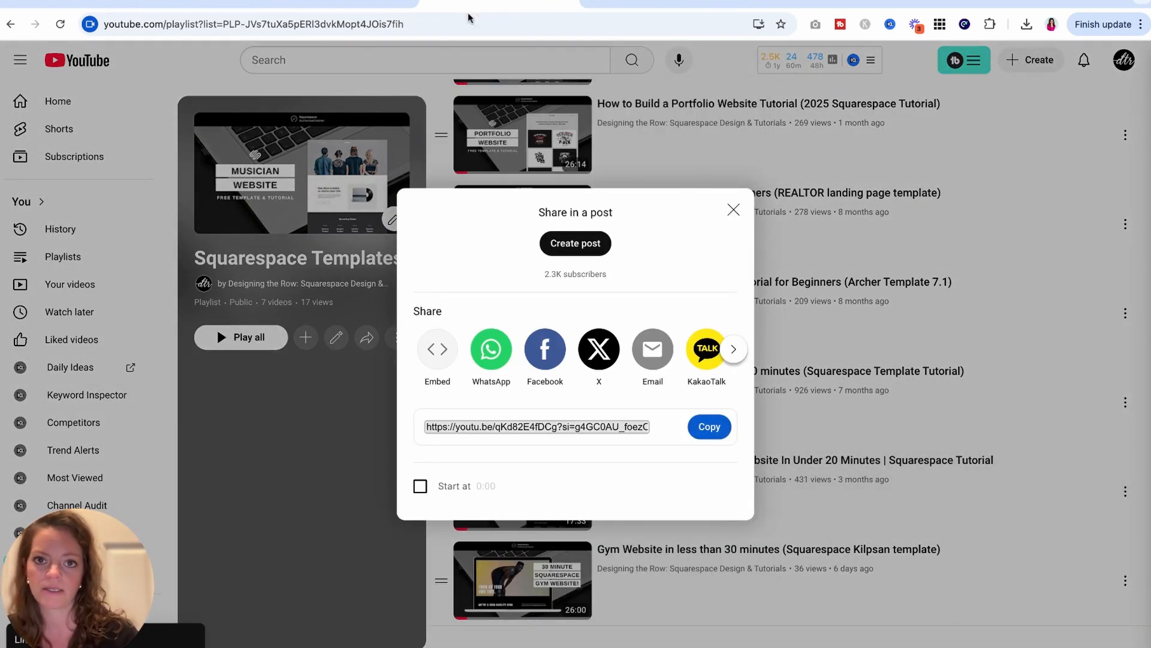
Attach the copied YouTube video link to the "Watch on YouTube" button in the Squarespace post
{"action": "left_click", "coordinate": [185, 7]}
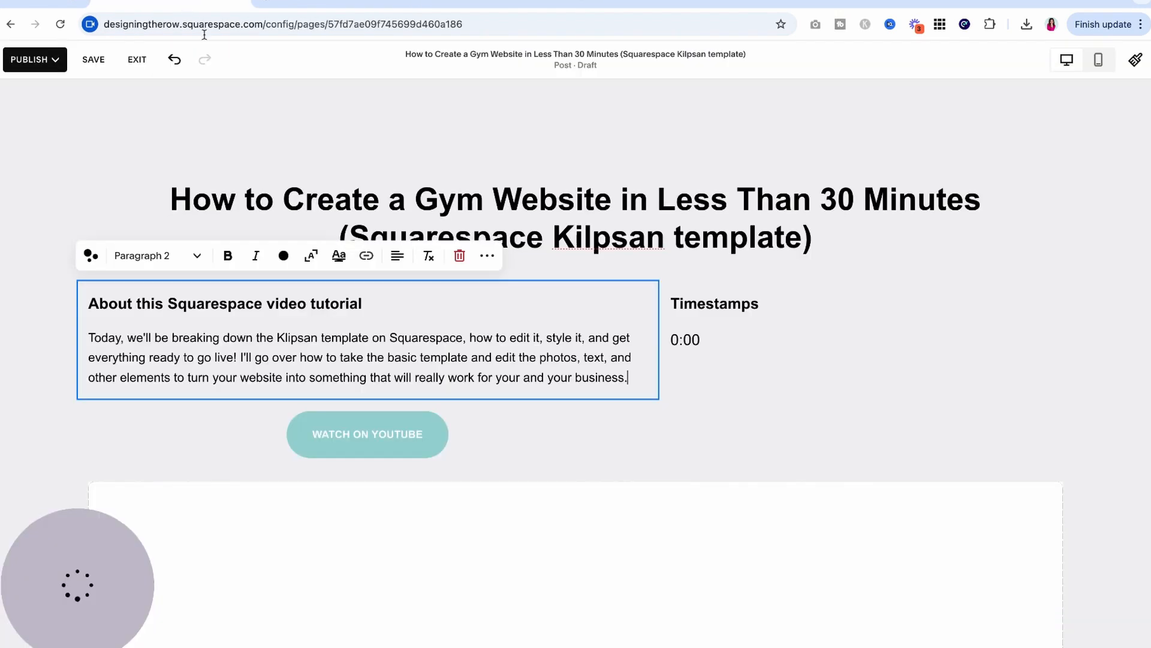
{"action": "left_click", "coordinate": [411, 432]}
{"action": "left_click", "coordinate": [98, 378]}
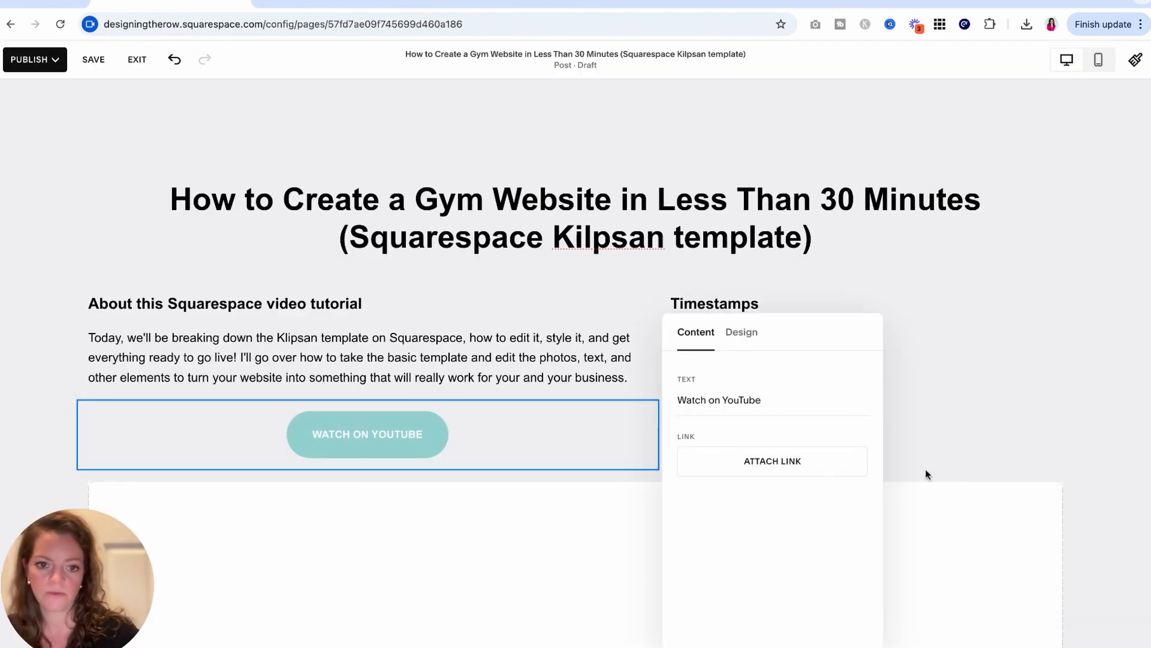
{"action": "left_click", "coordinate": [788, 461]}
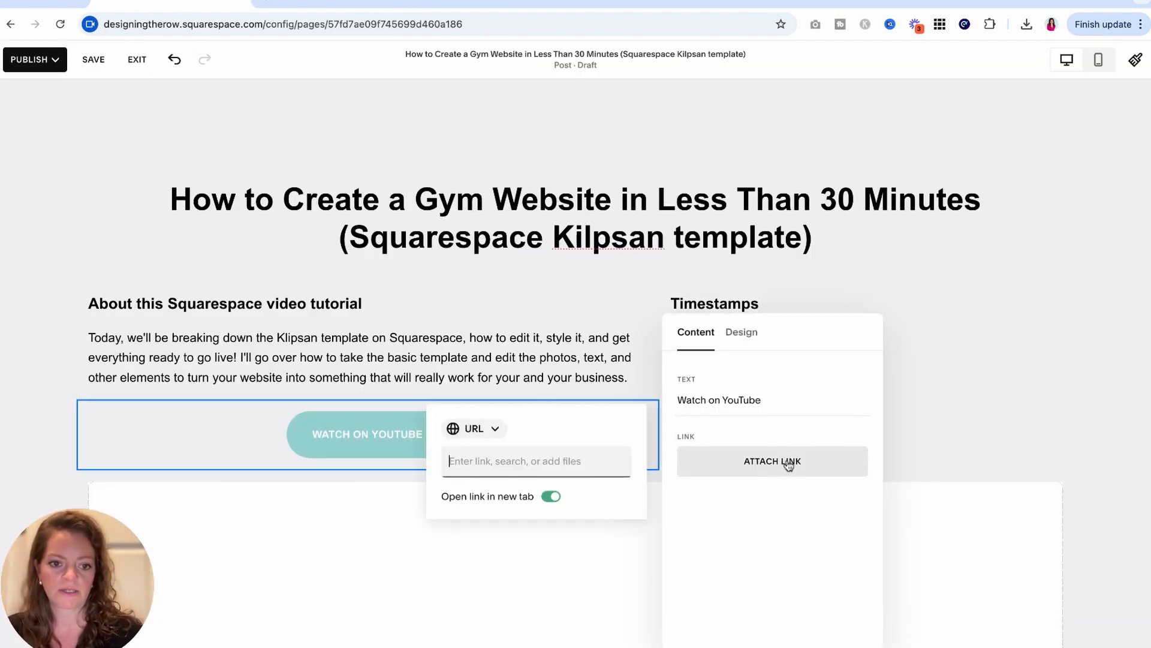
{"action": "key", "text": "ctrl+v"}
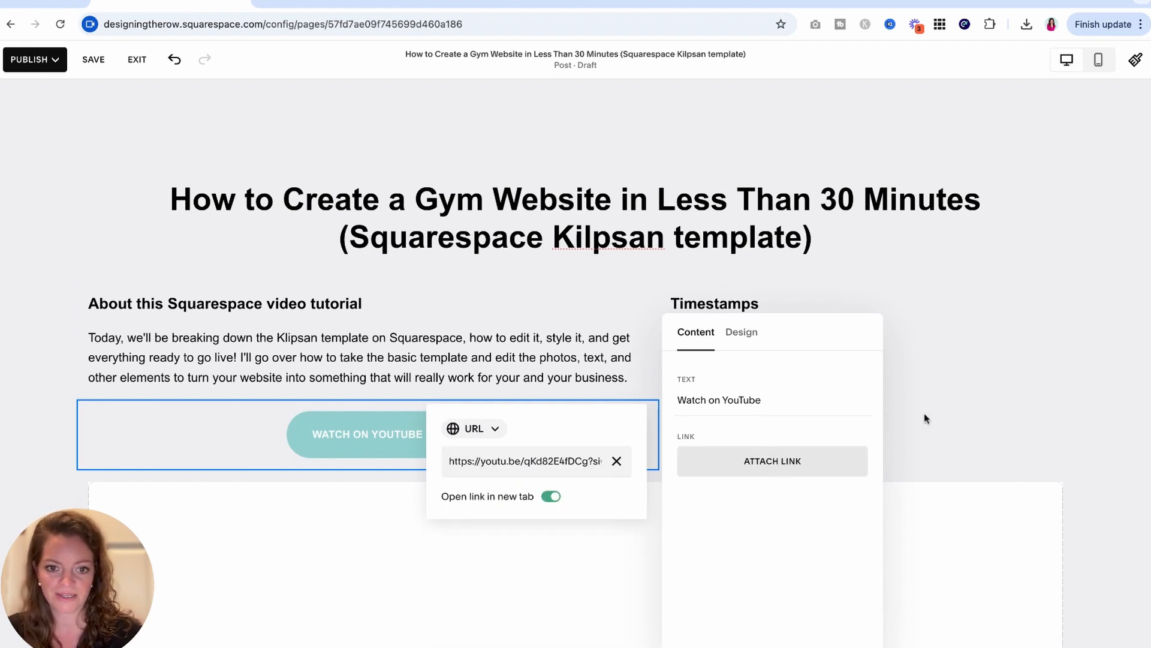
{"action": "key", "text": "Return"}
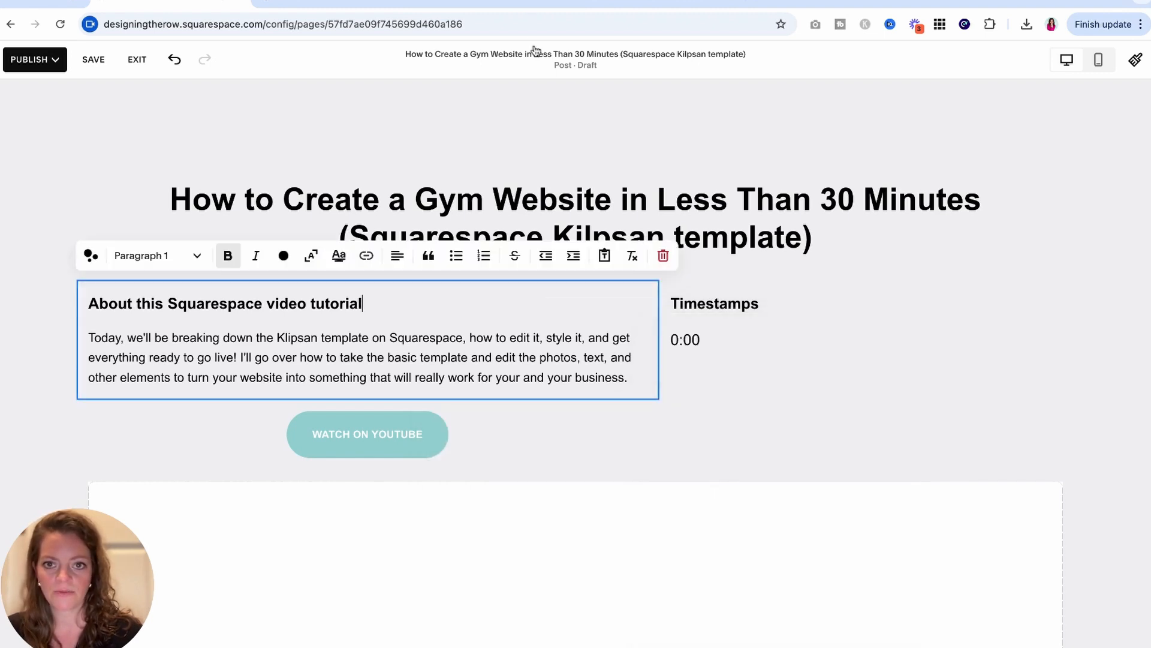
Copy the timestamp list from 0:00 through 22:51 in the gym video's description in YouTube Studio
{"action": "left_click", "coordinate": [498, 5]}
{"action": "left_click", "coordinate": [645, 9]}
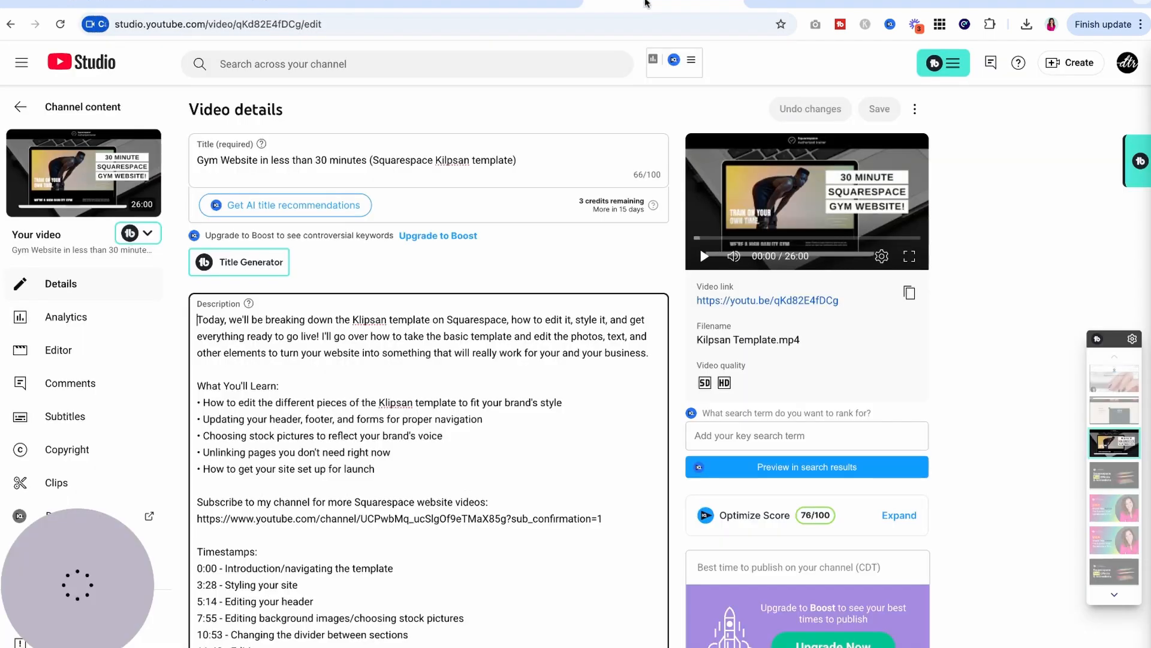
{"action": "scroll", "coordinate": [292, 557], "scroll_direction": "down", "scroll_amount": 3}
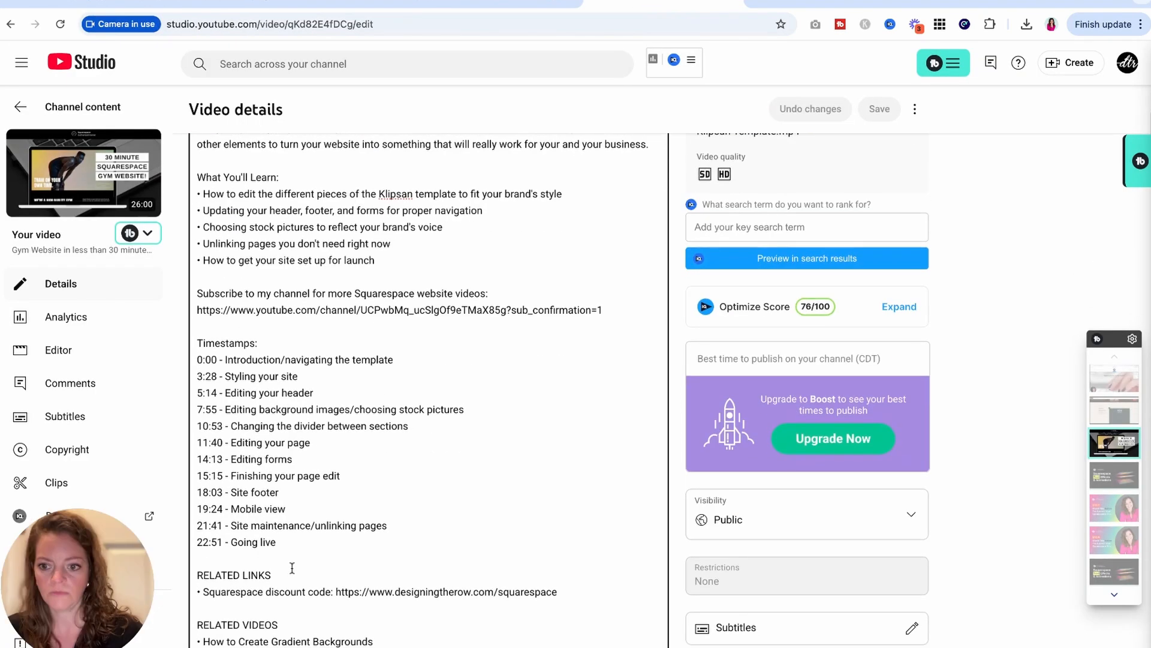
{"action": "left_click", "coordinate": [288, 542], "text": "shift"}
{"action": "left_click", "coordinate": [288, 542], "text": "shift"}
{"action": "key", "text": "ctrl+c"}
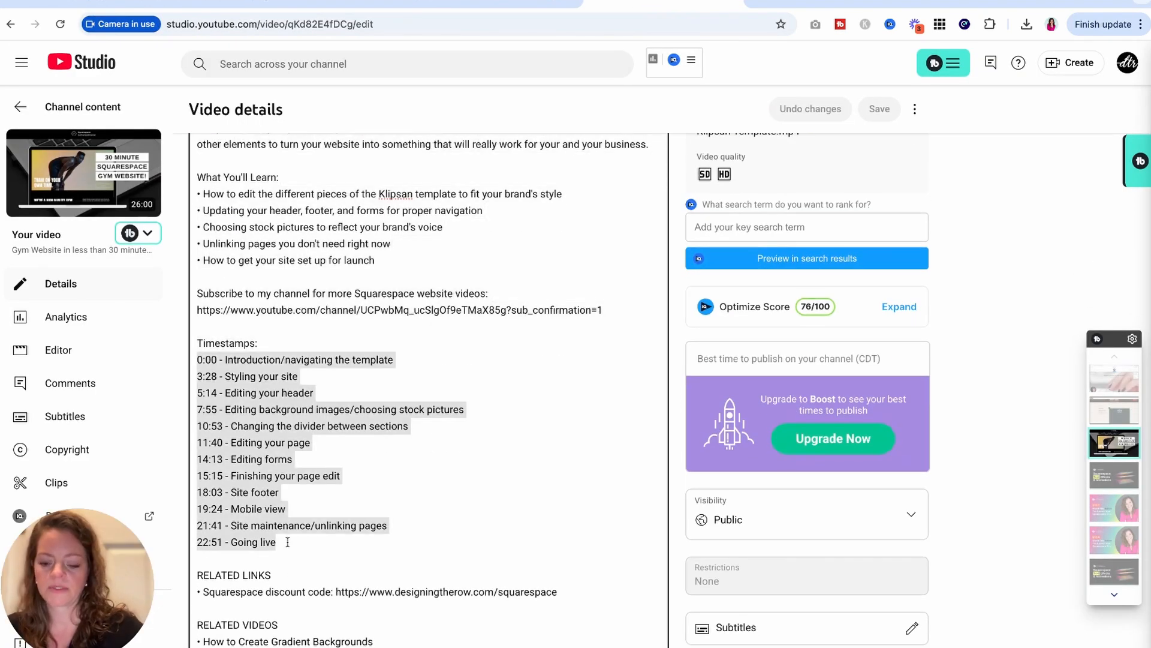
Replace the 0:00 placeholder under "Timestamps" in the Squarespace post with the copied timestamp list
{"action": "left_click", "coordinate": [167, 5]}
{"action": "left_click", "coordinate": [709, 328]}
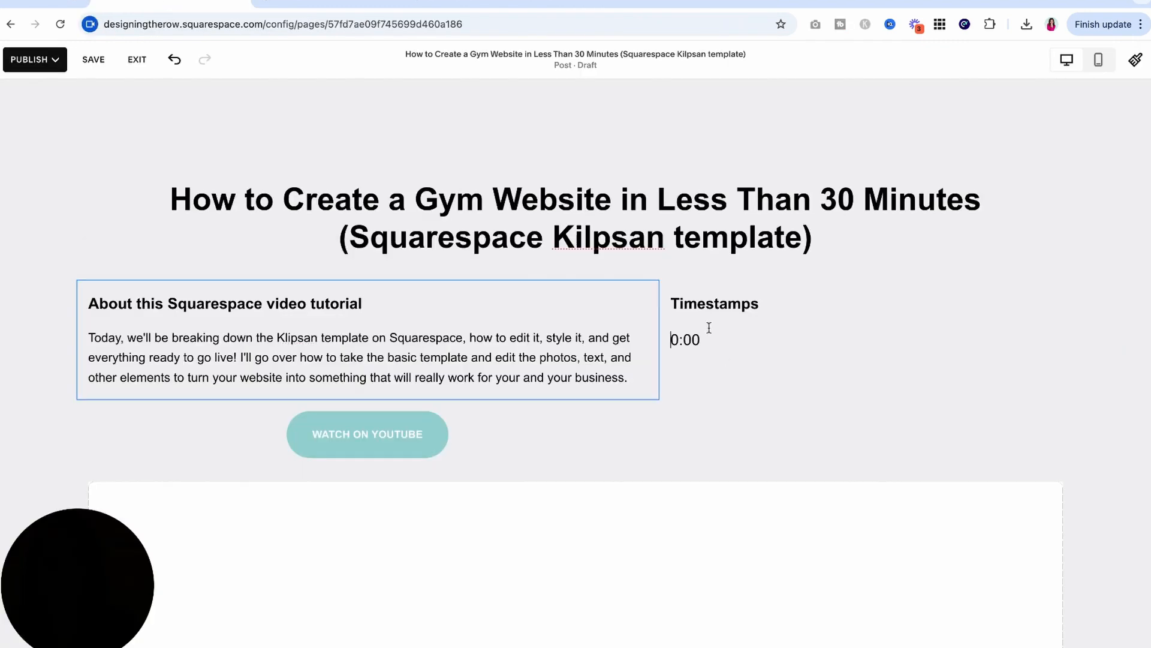
{"action": "triple_click", "coordinate": [709, 339]}
{"action": "key", "text": "BackSpace"}
{"action": "key", "text": "BackSpace"}
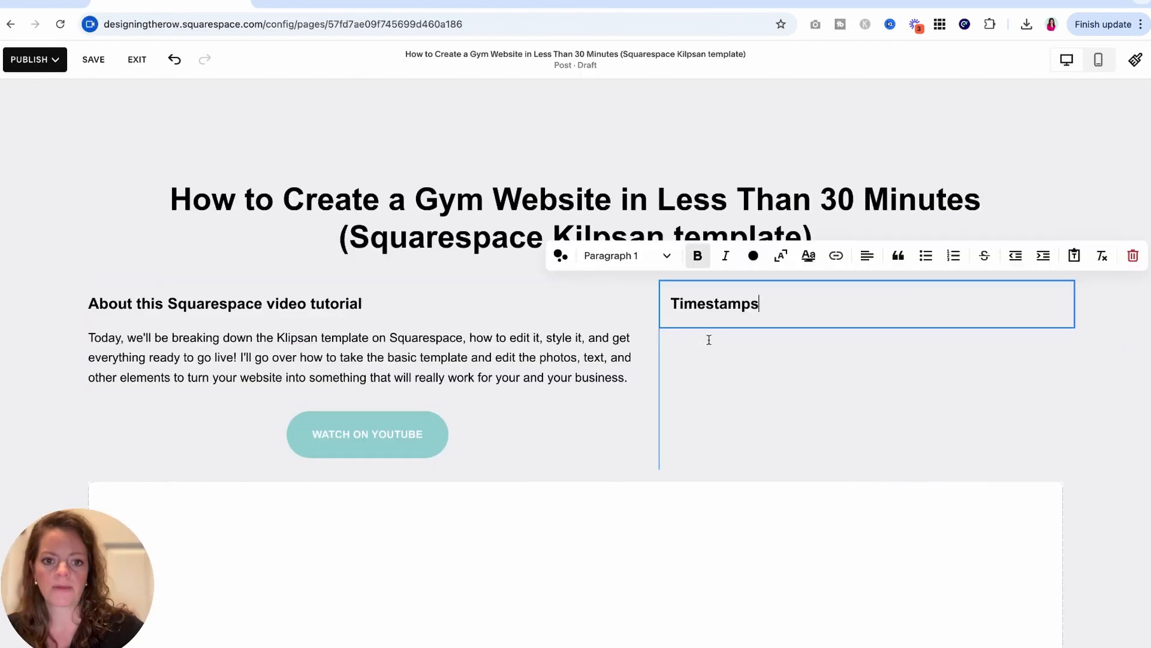
{"action": "key", "text": "Return"}
{"action": "key", "text": "ctrl+v"}
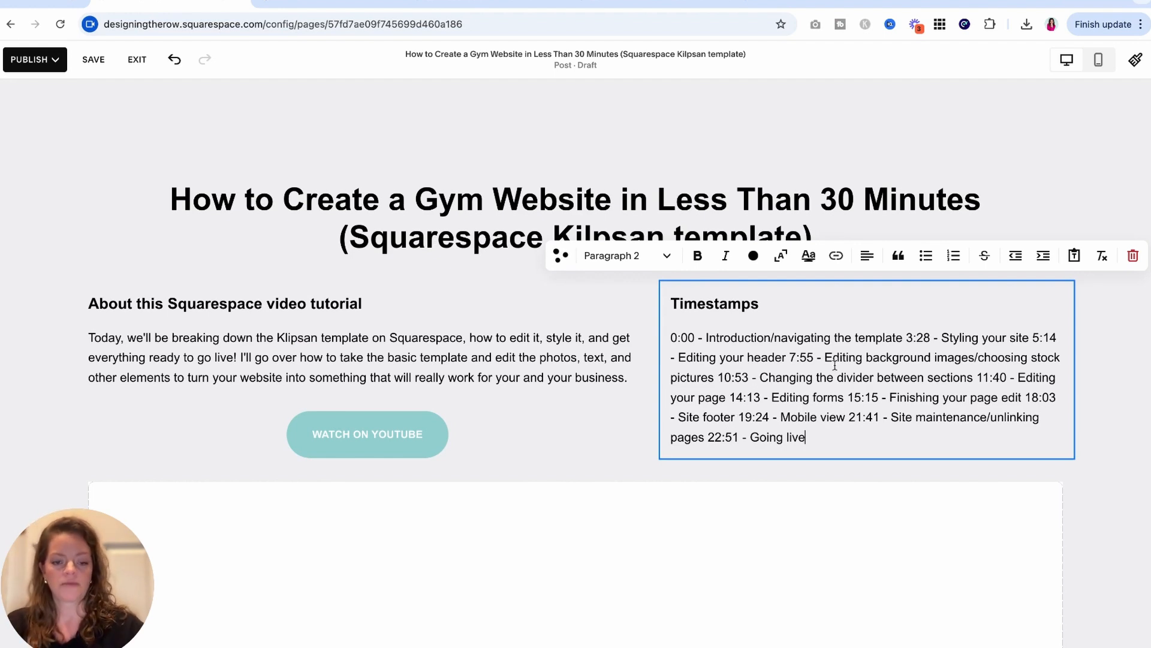
Insert single line breaks without paragraph spacing before 3:28, 5:14, 7:55 and 10:53 in the Timestamps list
{"action": "left_click", "coordinate": [911, 337]}
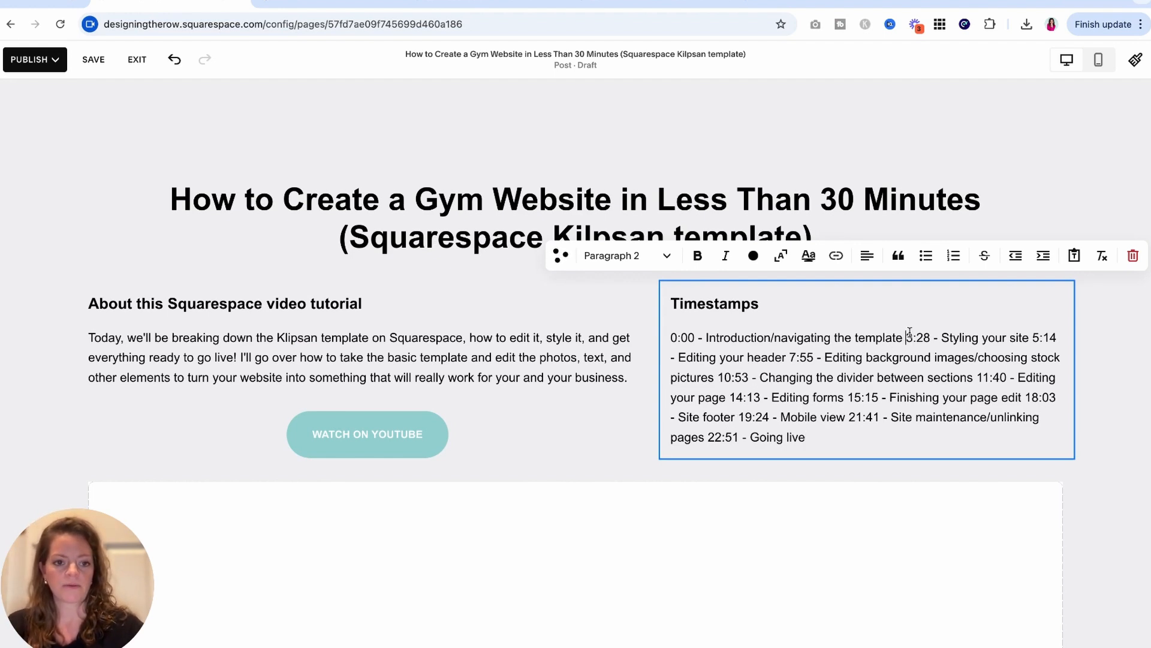
{"action": "key", "text": "BackSpace"}
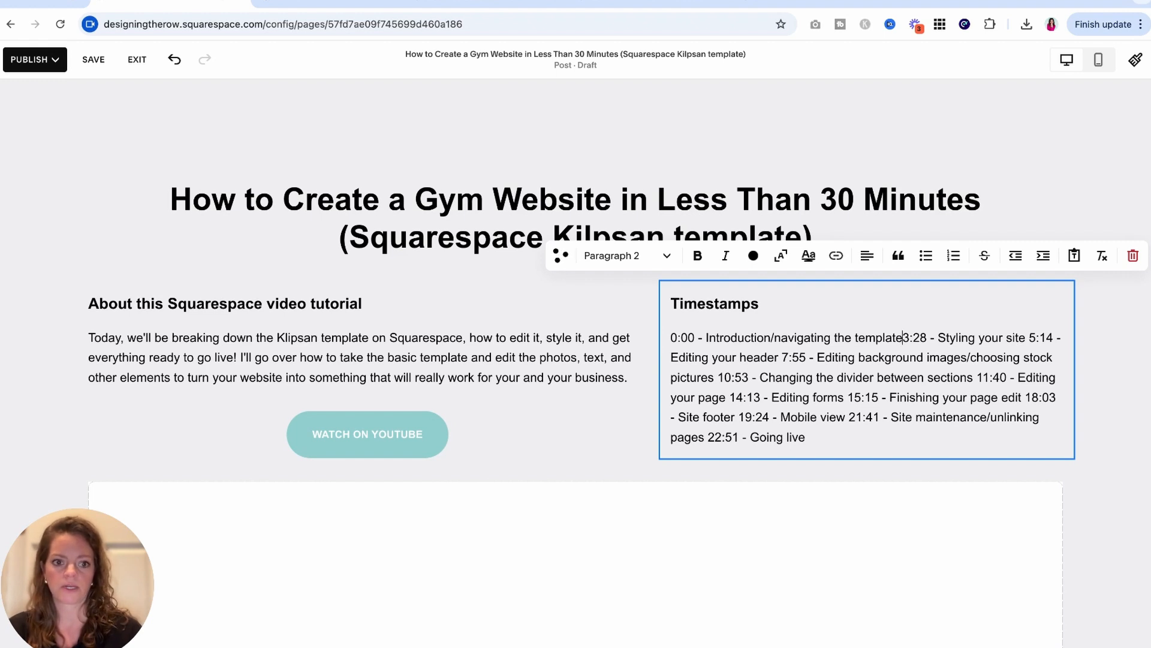
{"action": "key", "text": "Return"}
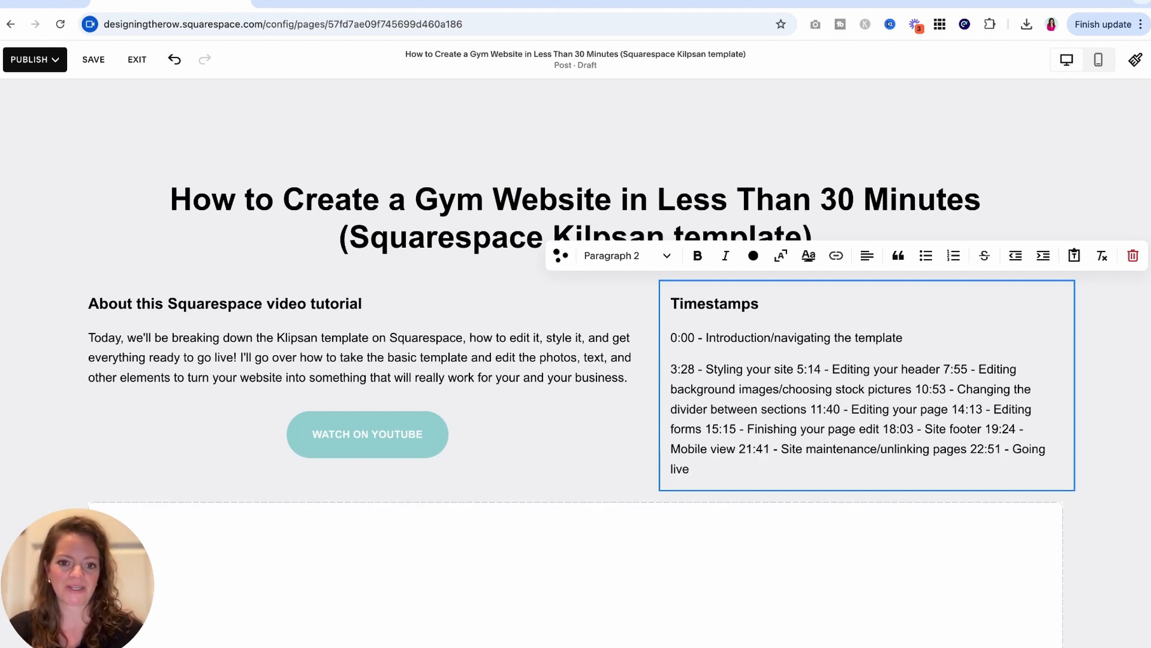
{"action": "key", "text": "BackSpace"}
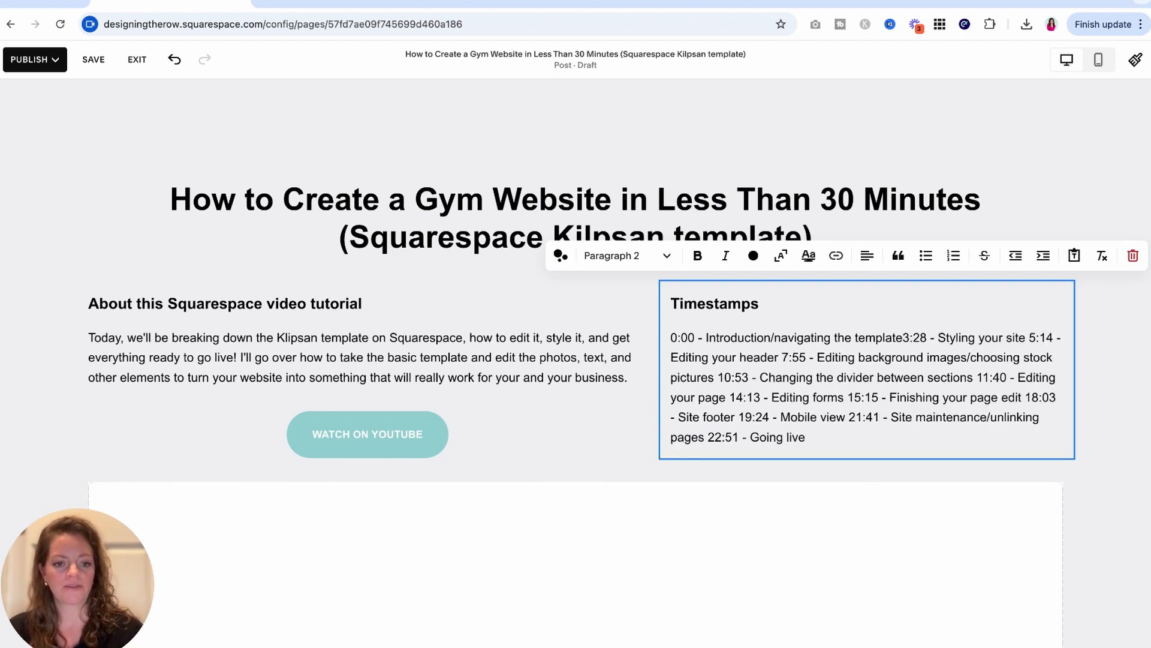
{"action": "key", "text": "shift+Return"}
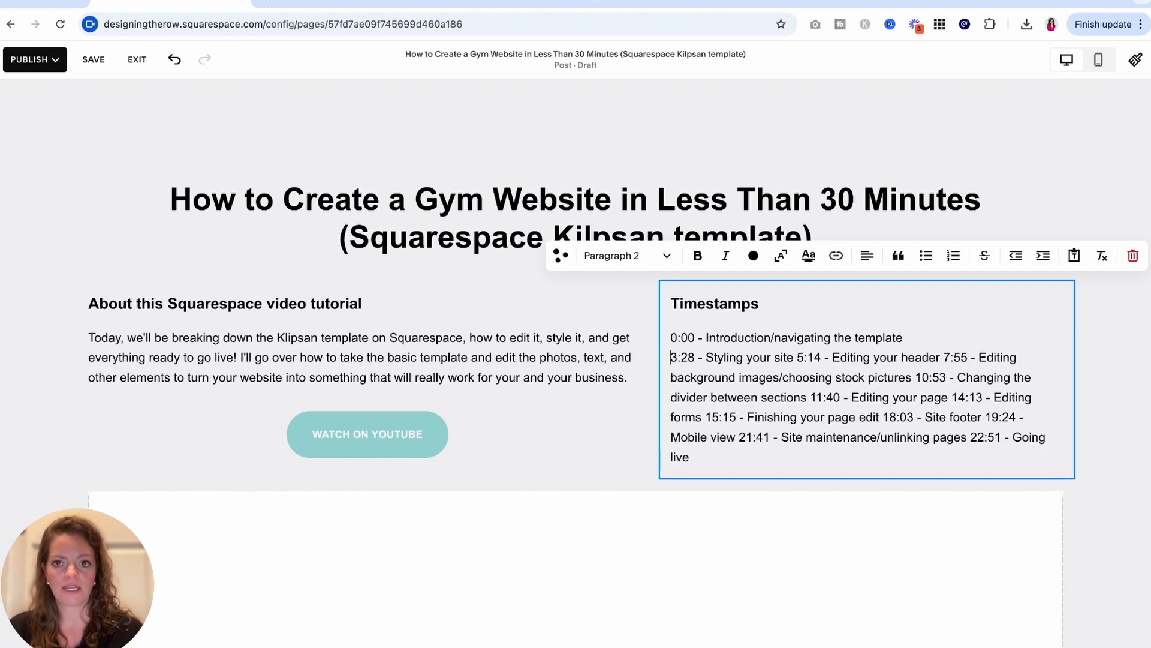
{"action": "left_click", "coordinate": [797, 358]}
{"action": "key", "text": "shift+Return"}
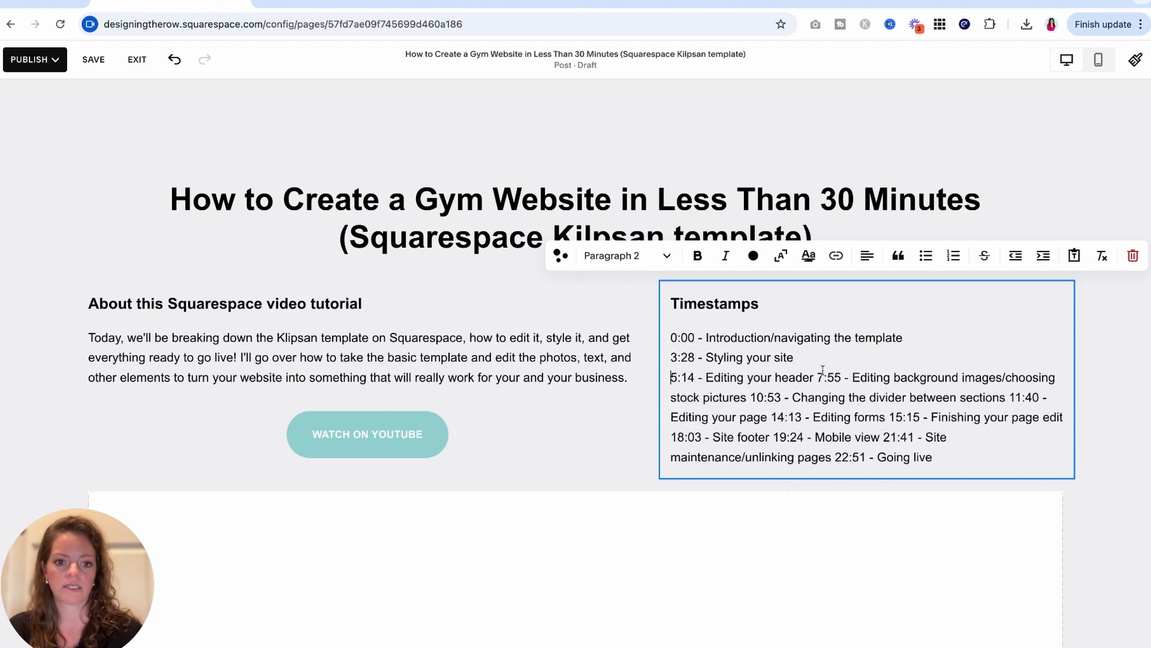
{"action": "left_click", "coordinate": [816, 378]}
{"action": "key", "text": "shift+Return"}
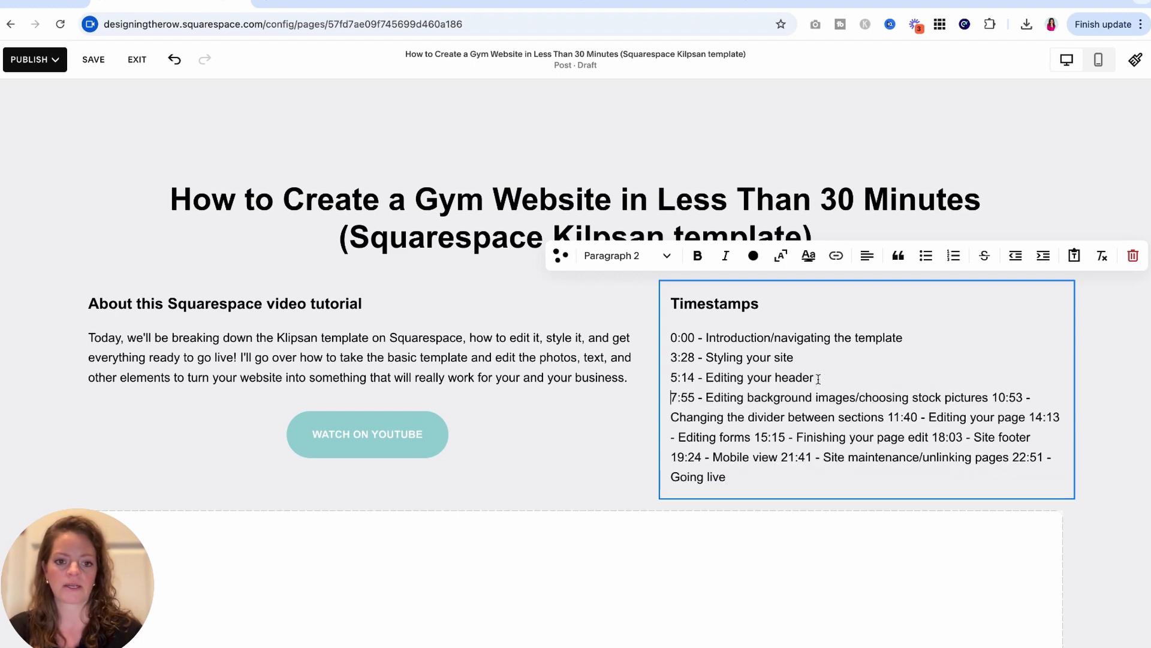
{"action": "left_click", "coordinate": [992, 398]}
{"action": "key", "text": "shift+Return"}
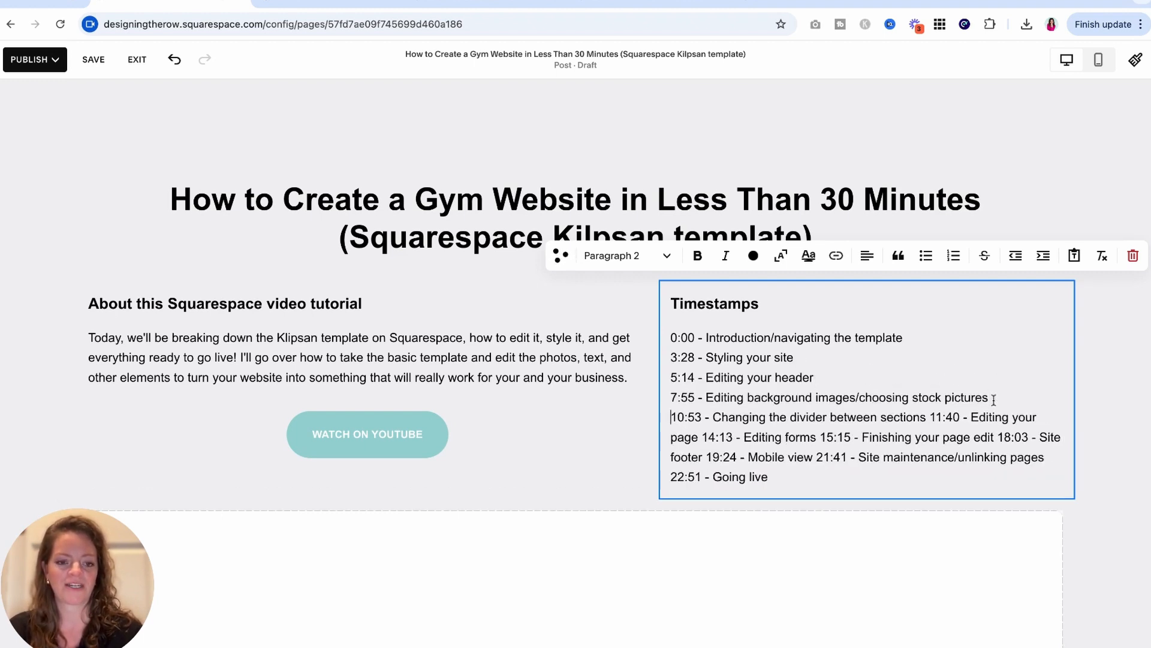
Insert single line breaks before 11:40, 14:13, 15:15 and 18:03 so each entry gets its own line
{"action": "left_click", "coordinate": [930, 418]}
{"action": "key", "text": "shift+Return"}
{"action": "left_click", "coordinate": [810, 437]}
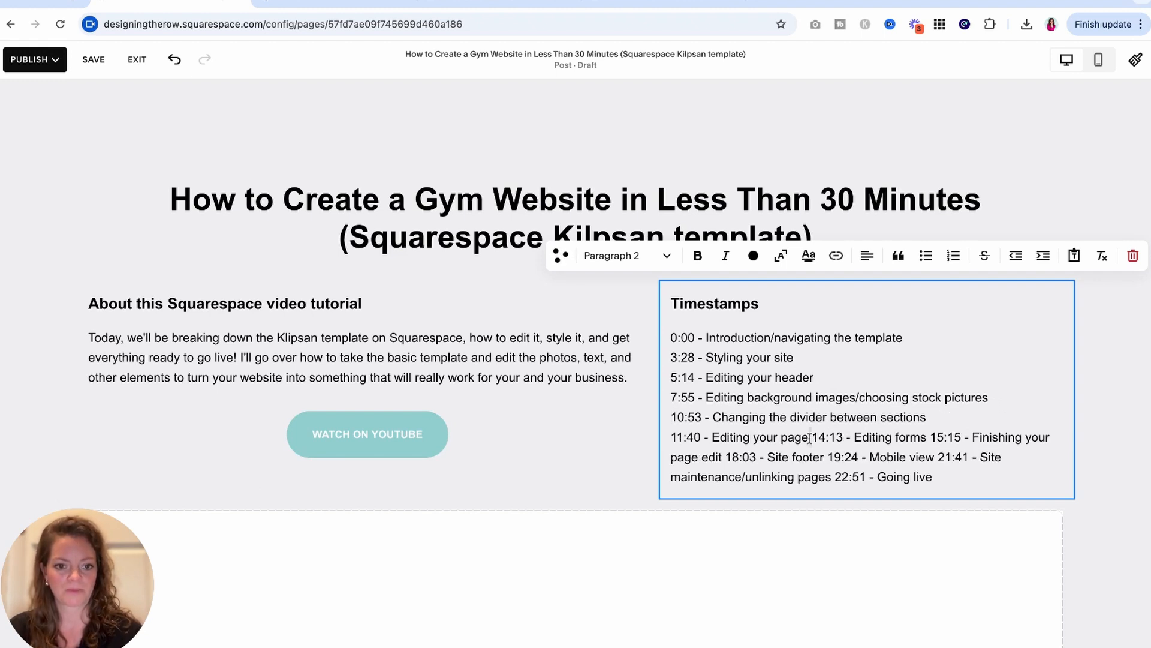
{"action": "key", "text": "shift+Return"}
{"action": "left_click", "coordinate": [786, 457]}
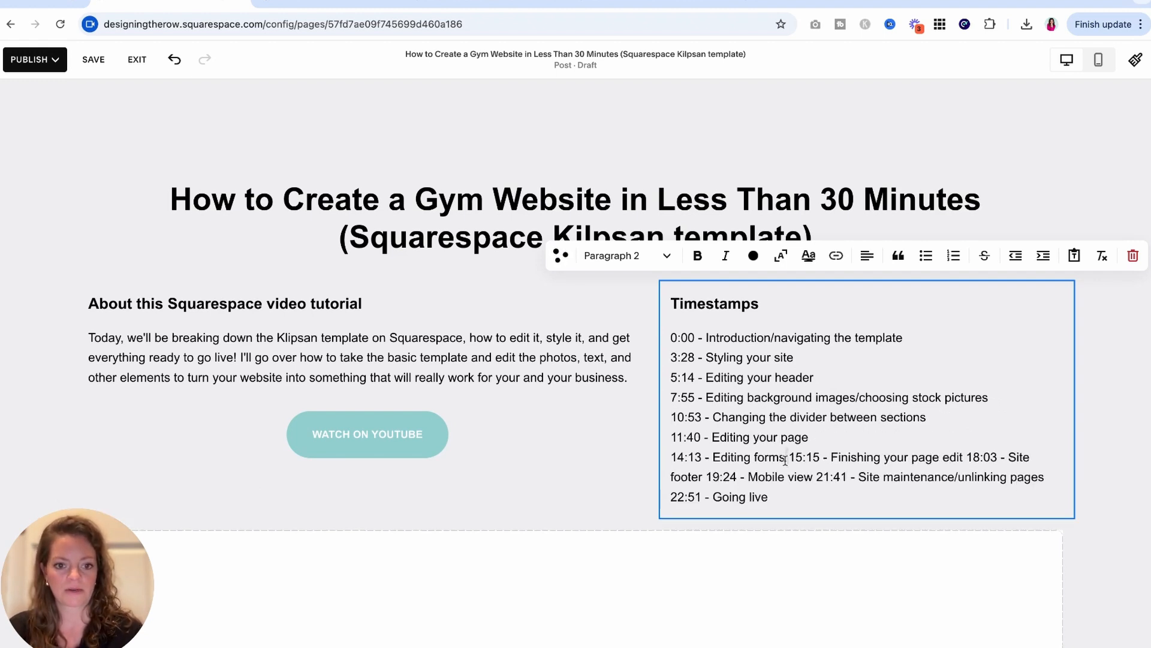
{"action": "key", "text": "shift+Return"}
{"action": "scroll", "coordinate": [844, 424], "scroll_direction": "down", "scroll_amount": 2}
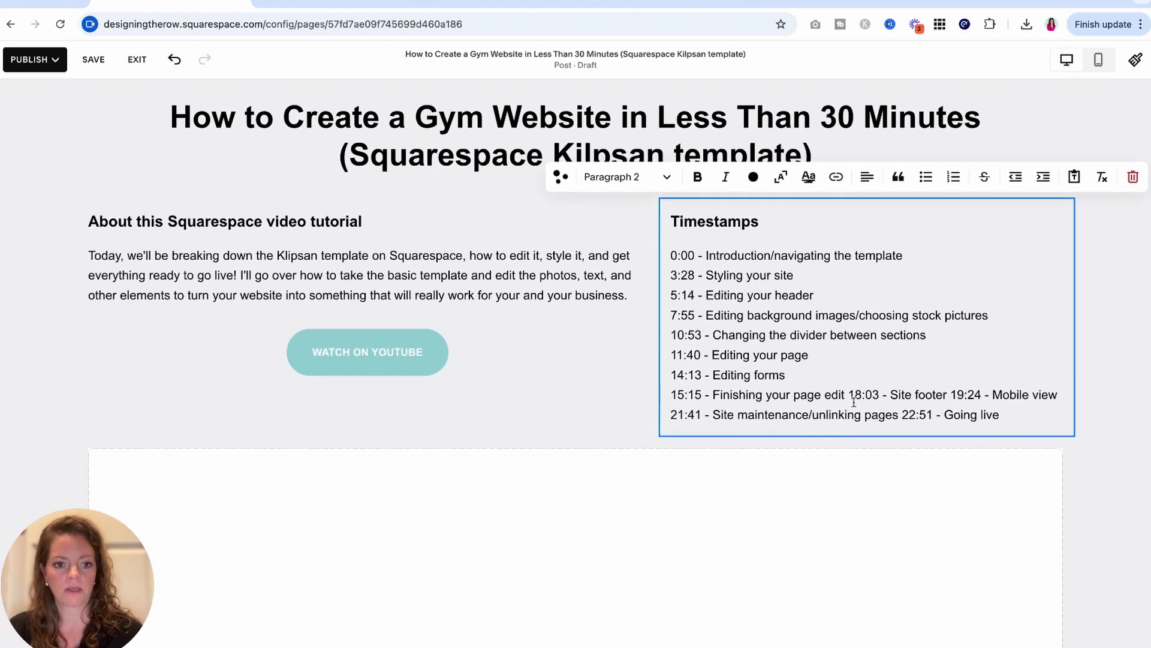
{"action": "left_click", "coordinate": [847, 396]}
{"action": "key", "text": "Return"}
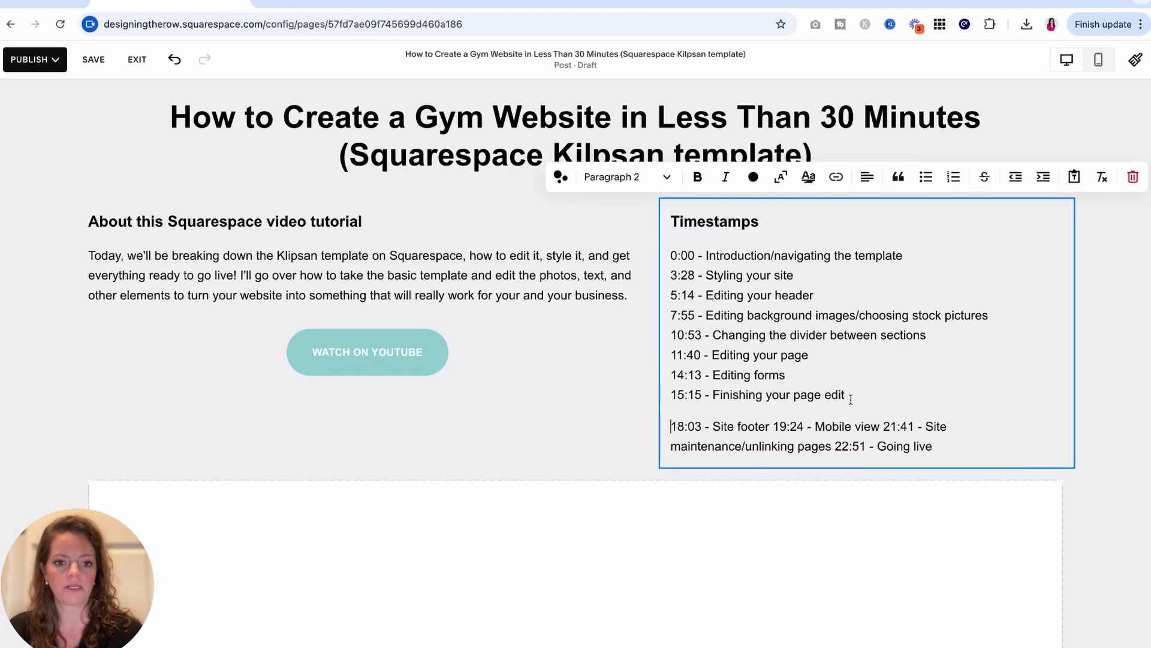
{"action": "key", "text": "BackSpace"}
{"action": "key", "text": "shift+Return"}
Split the remaining timestamps with single line breaks before 19:24, 21:41 and 22:51
{"action": "scroll", "coordinate": [851, 399], "scroll_direction": "down", "scroll_amount": 1}
{"action": "left_click", "coordinate": [772, 347]}
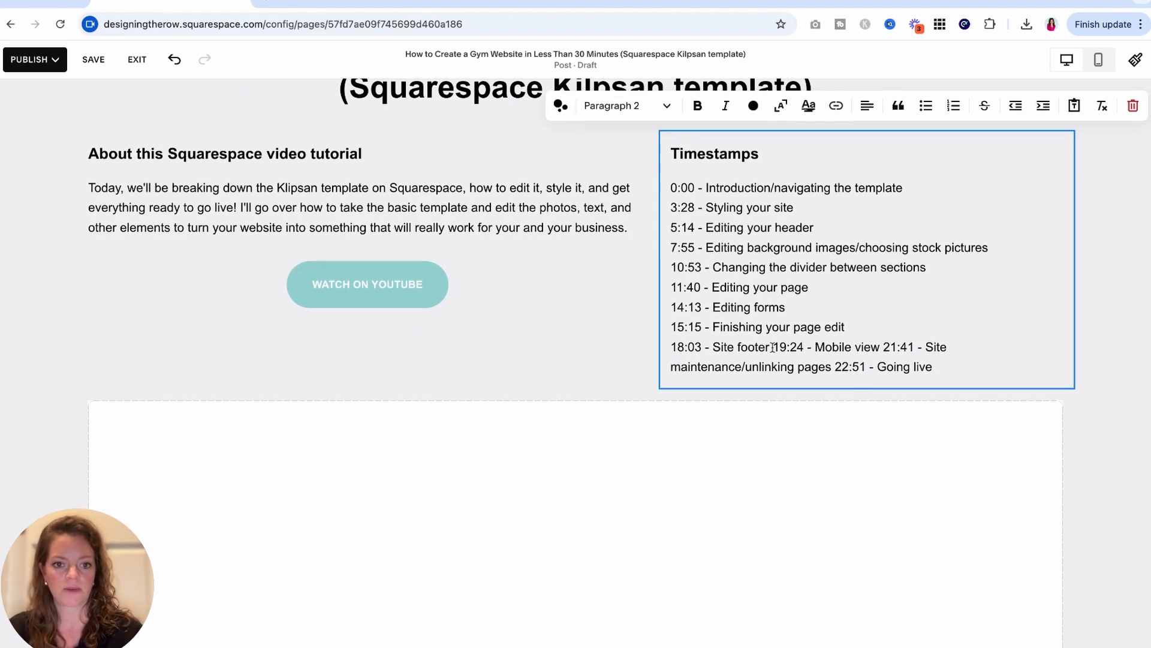
{"action": "key", "text": "shift+Return"}
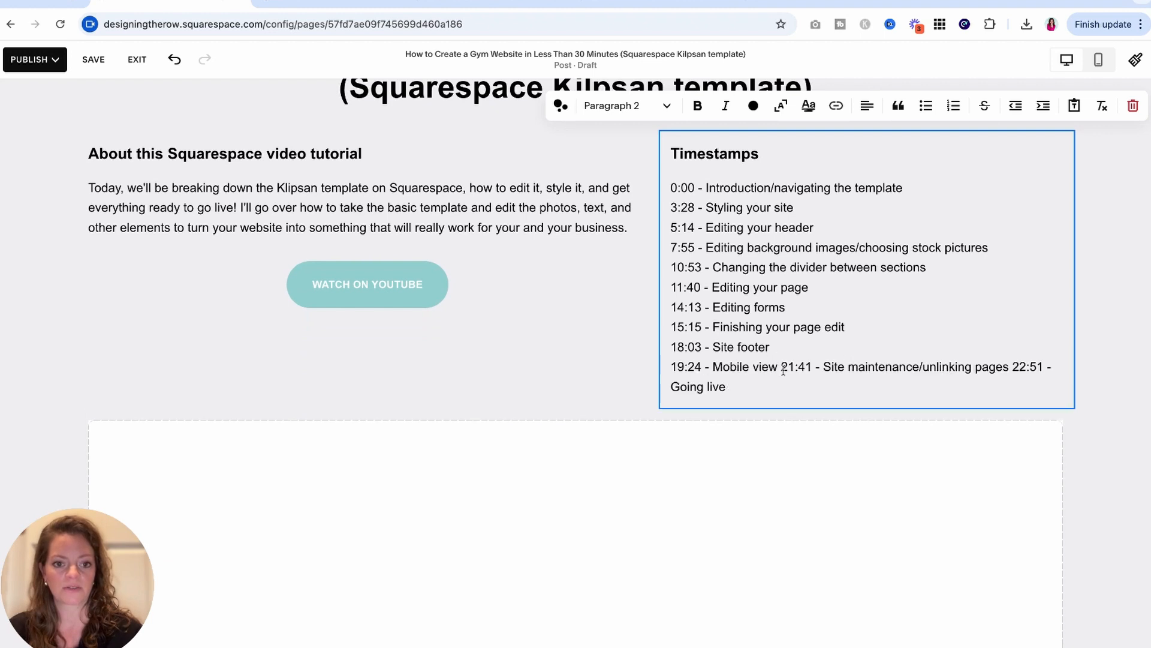
{"action": "left_click", "coordinate": [779, 366]}
{"action": "key", "text": "shift+Return"}
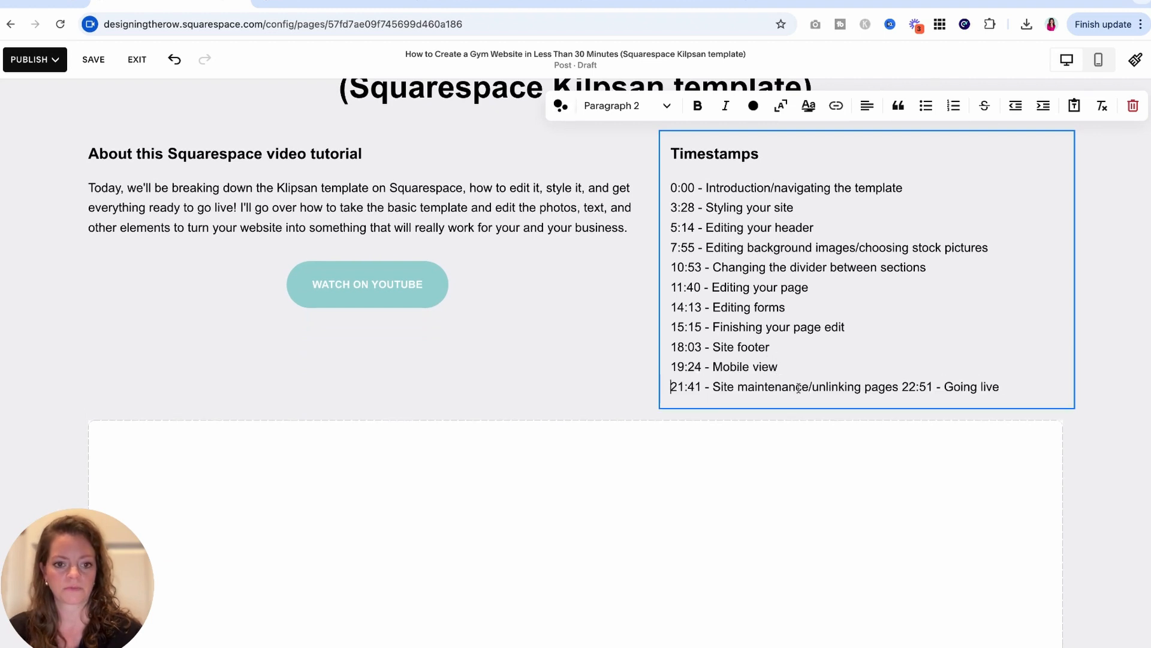
{"action": "left_click", "coordinate": [899, 387]}
{"action": "key", "text": "shift+Return"}
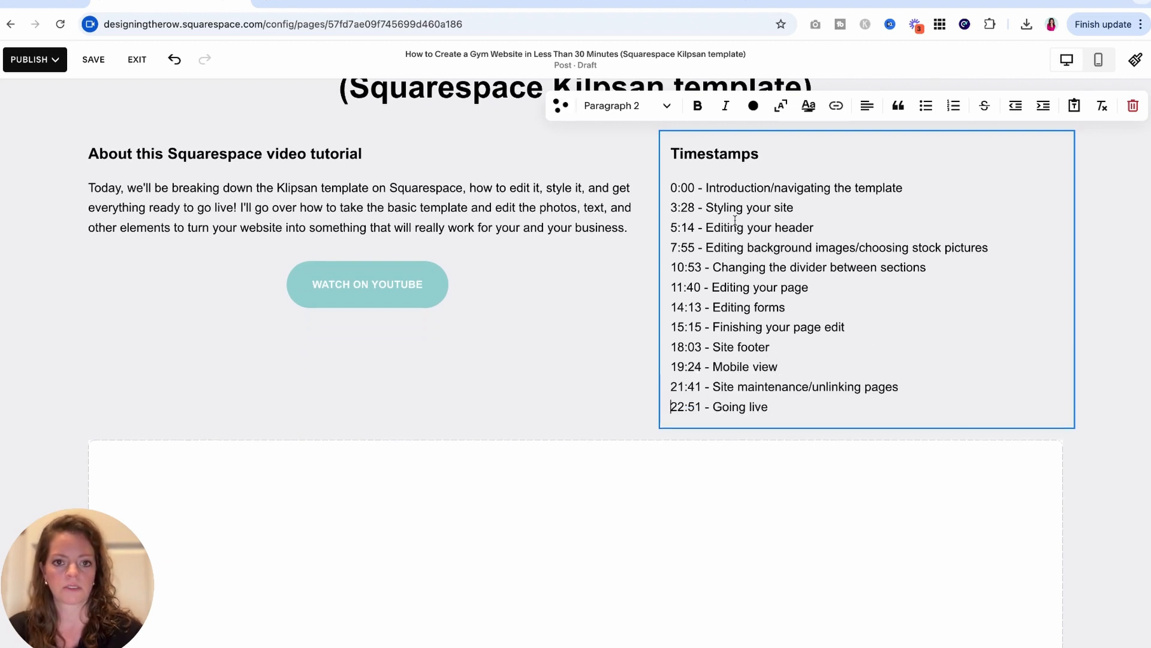
Bold the time codes 0:00, 3:28, 5:14, 7:55 and 10:53 in the Timestamps list
{"action": "double_click", "coordinate": [694, 188]}
{"action": "key", "text": "ctrl+b"}
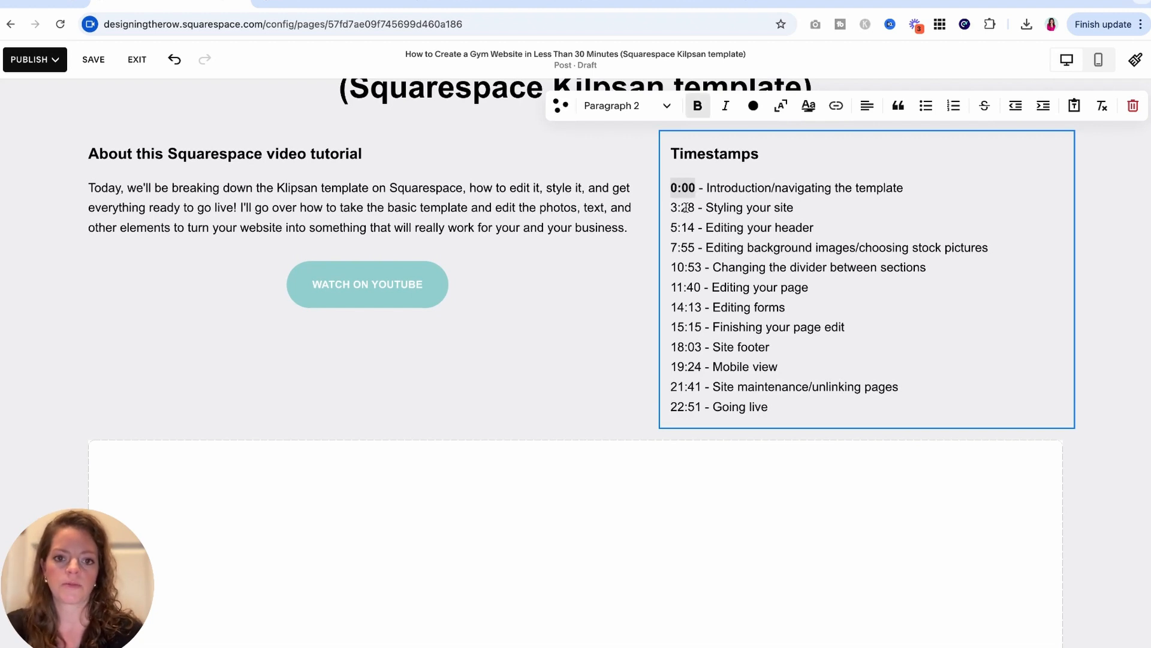
{"action": "double_click", "coordinate": [685, 207]}
{"action": "key", "text": "ctrl+b"}
{"action": "double_click", "coordinate": [691, 227]}
{"action": "key", "text": "ctrl+b"}
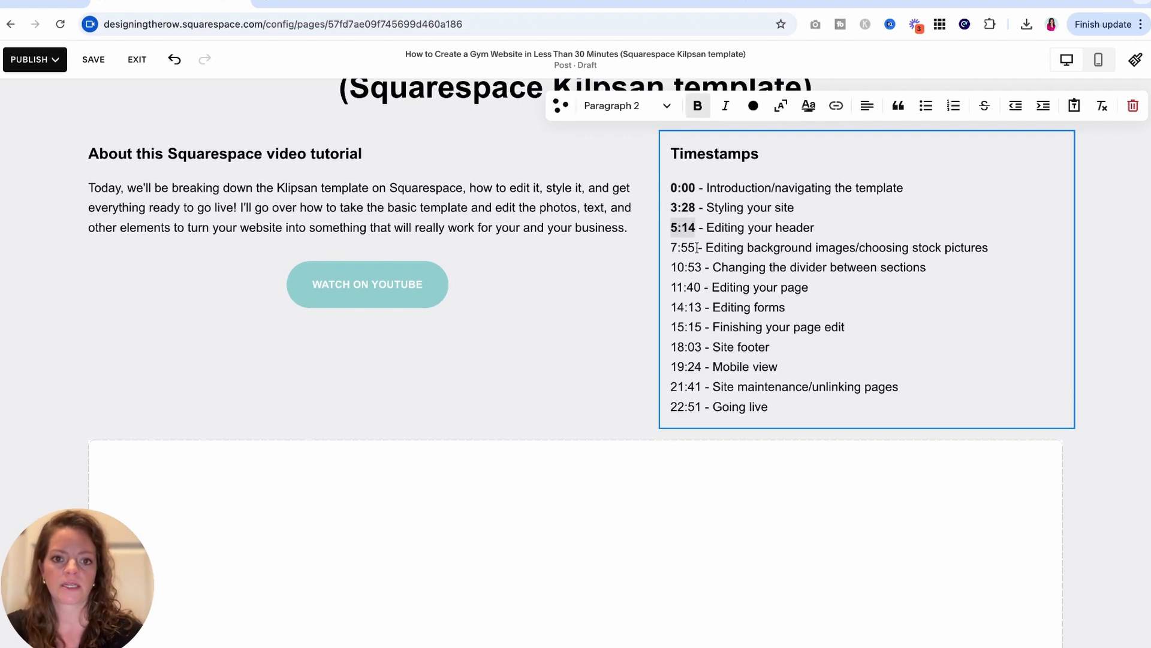
{"action": "double_click", "coordinate": [694, 247]}
{"action": "key", "text": "ctrl+b"}
{"action": "double_click", "coordinate": [690, 268]}
{"action": "key", "text": "ctrl+b"}
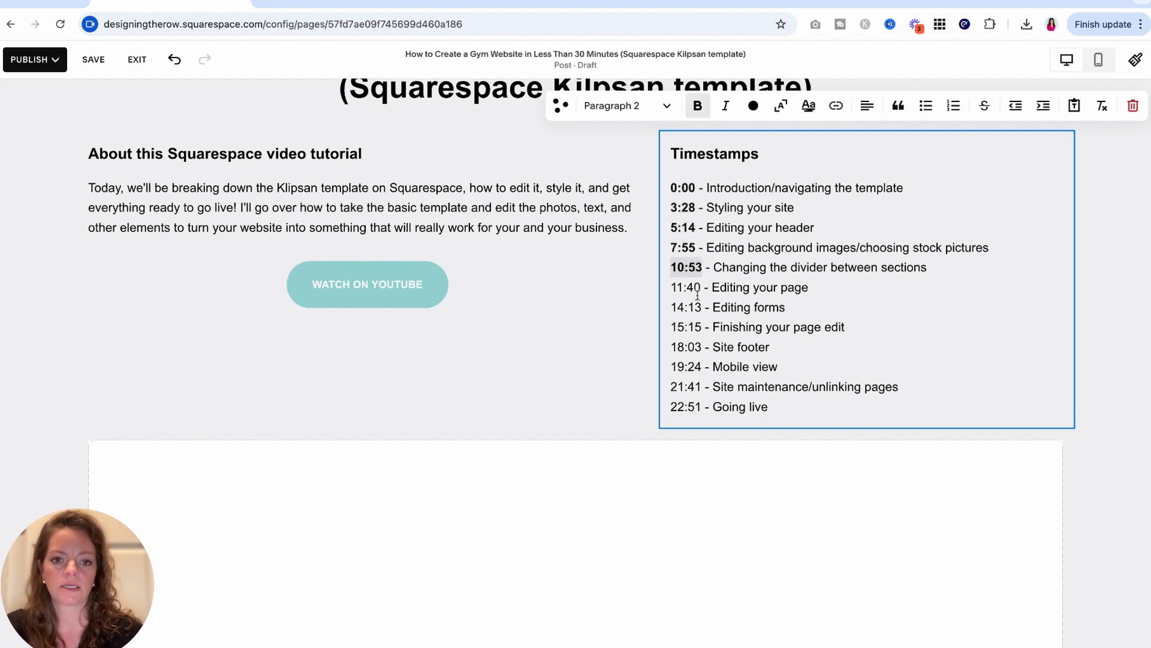
Bold the time codes 11:40, 14:13 and 15:15, including every digit of 11:40
{"action": "double_click", "coordinate": [675, 289]}
{"action": "key", "text": "ctrl+b"}
{"action": "double_click", "coordinate": [682, 288]}
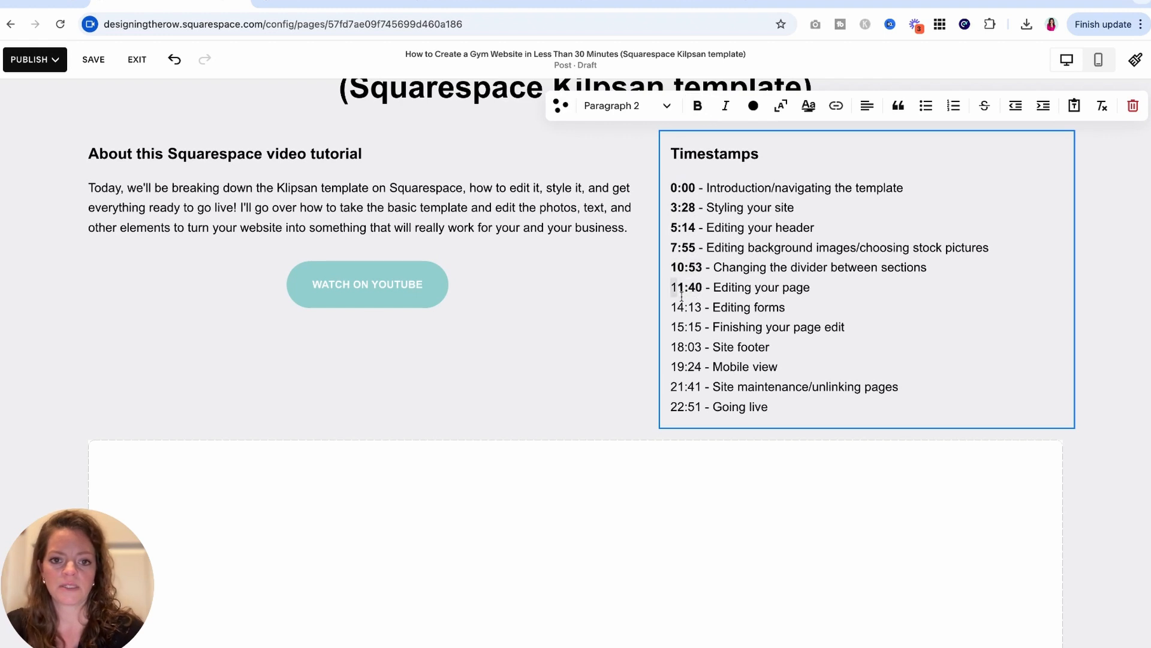
{"action": "key", "text": "ctrl+b"}
{"action": "double_click", "coordinate": [697, 307]}
{"action": "key", "text": "ctrl+b"}
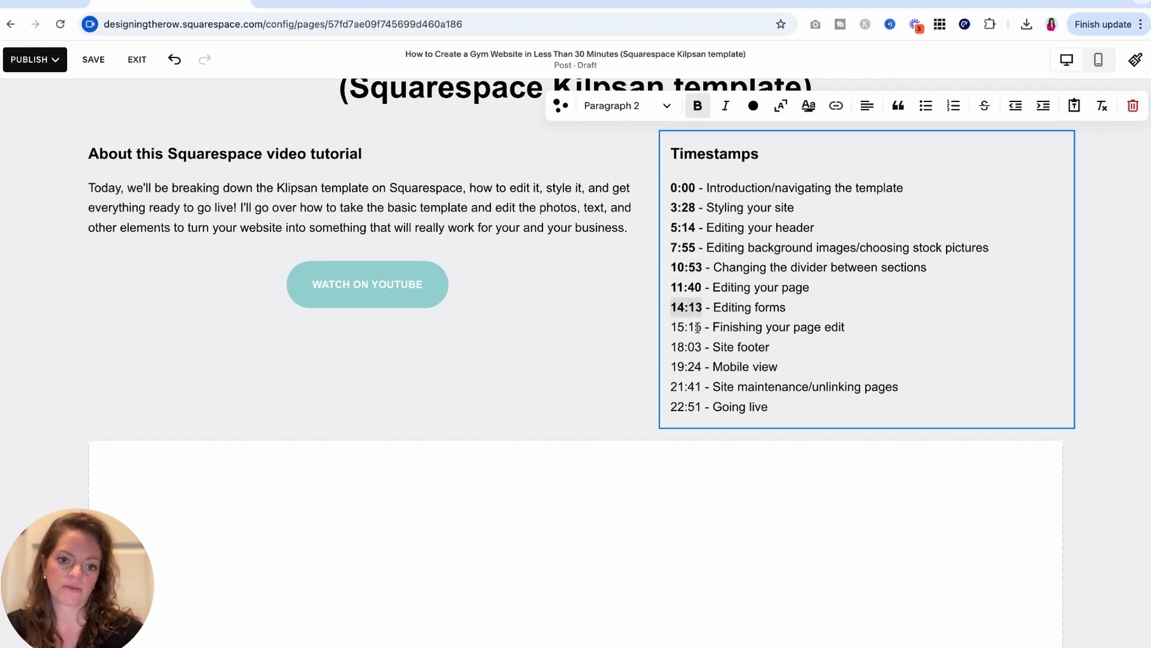
{"action": "double_click", "coordinate": [698, 327]}
{"action": "key", "text": "ctrl+b"}
Bold the remaining time codes 18:03, 19:24, 21:41 and 22:51, and leave the Timestamps text block
{"action": "double_click", "coordinate": [695, 347]}
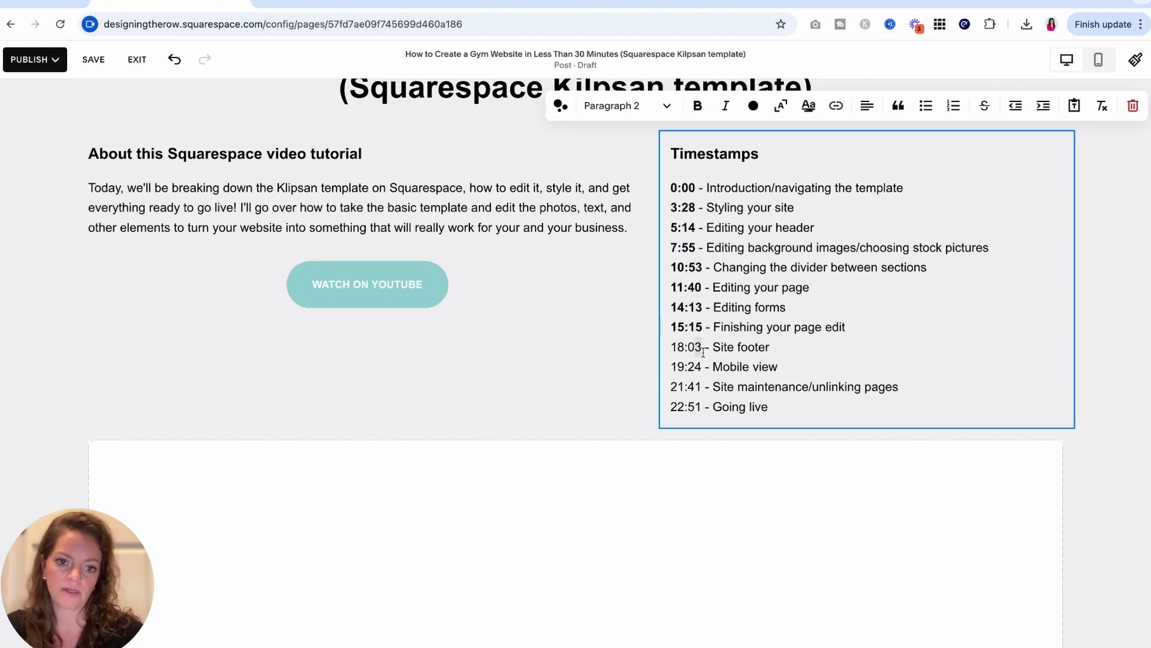
{"action": "key", "text": "ctrl+b"}
{"action": "double_click", "coordinate": [699, 367]}
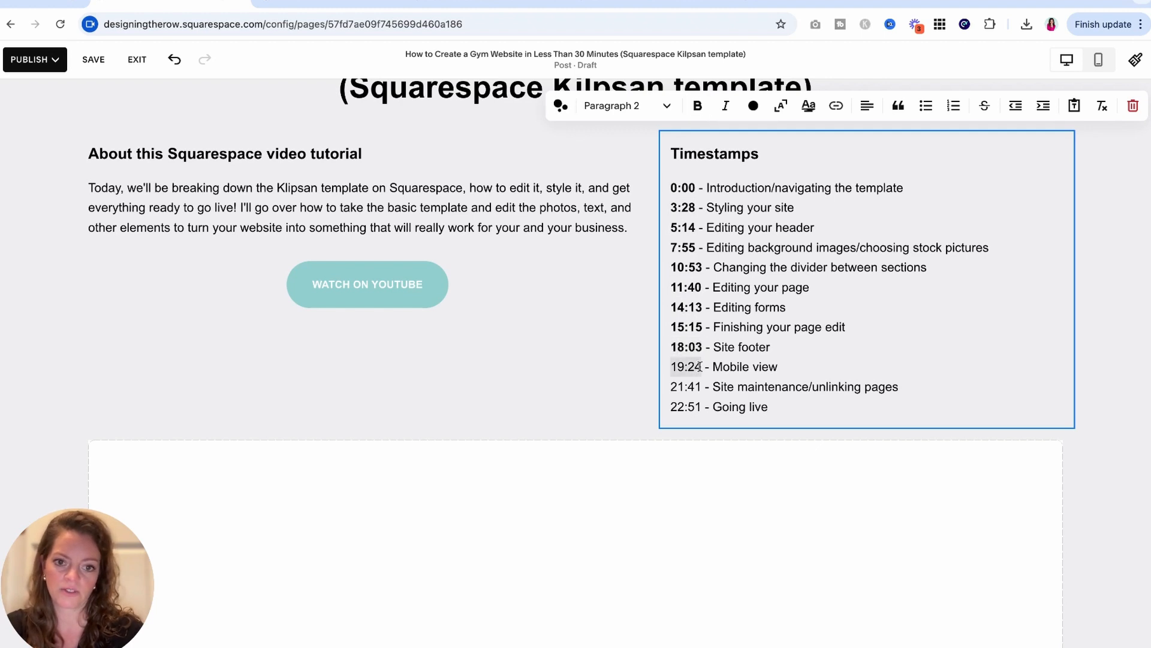
{"action": "key", "text": "ctrl+b"}
{"action": "double_click", "coordinate": [677, 387]}
{"action": "key", "text": "ctrl+b"}
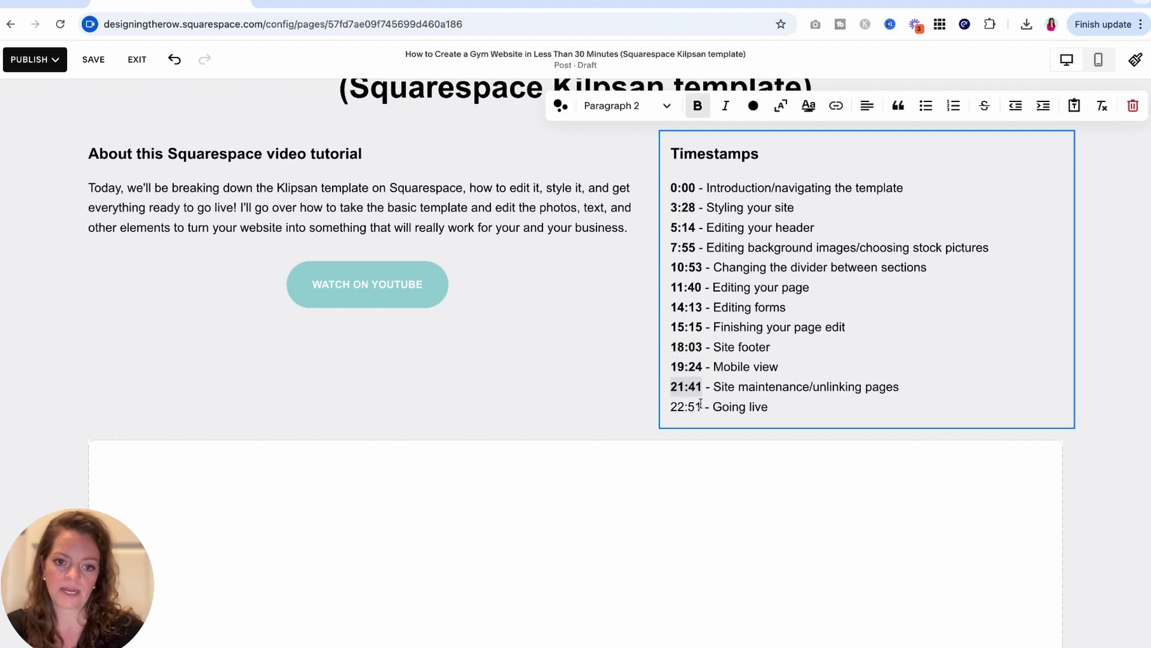
{"action": "double_click", "coordinate": [699, 406]}
{"action": "key", "text": "ctrl+b"}
{"action": "left_click", "coordinate": [618, 400]}
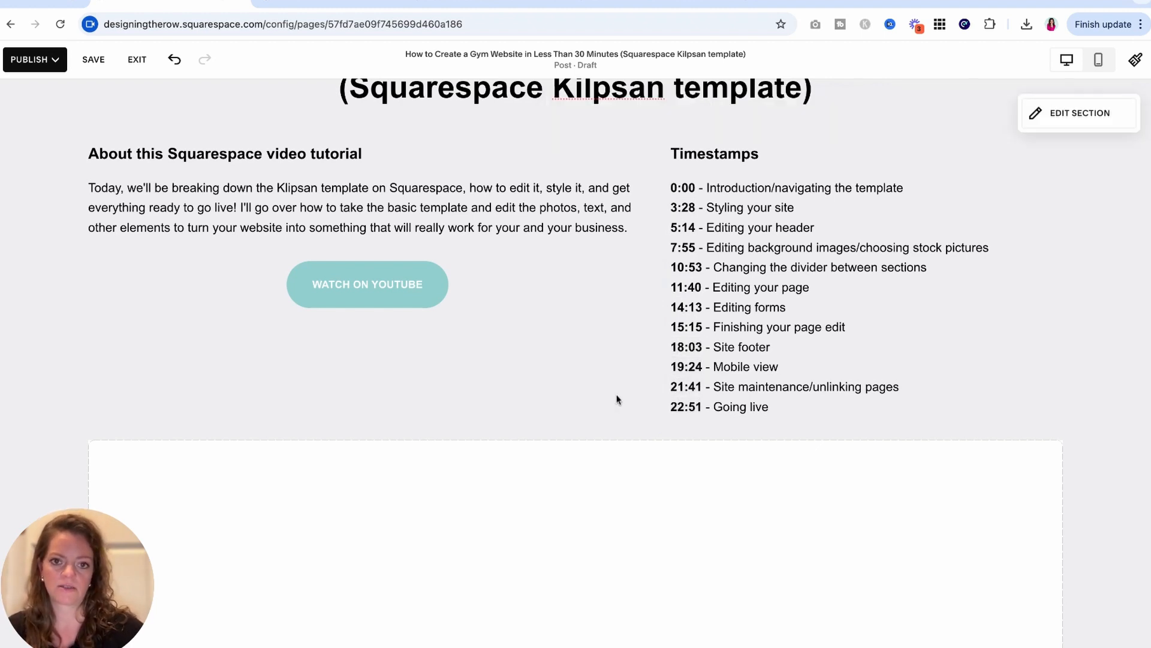
Add the "30 Minute Squarespace Gym Website!" thumbnail JPG from the computer to the empty poster image block below the timestamps
{"action": "scroll", "coordinate": [617, 400], "scroll_direction": "down", "scroll_amount": 5}
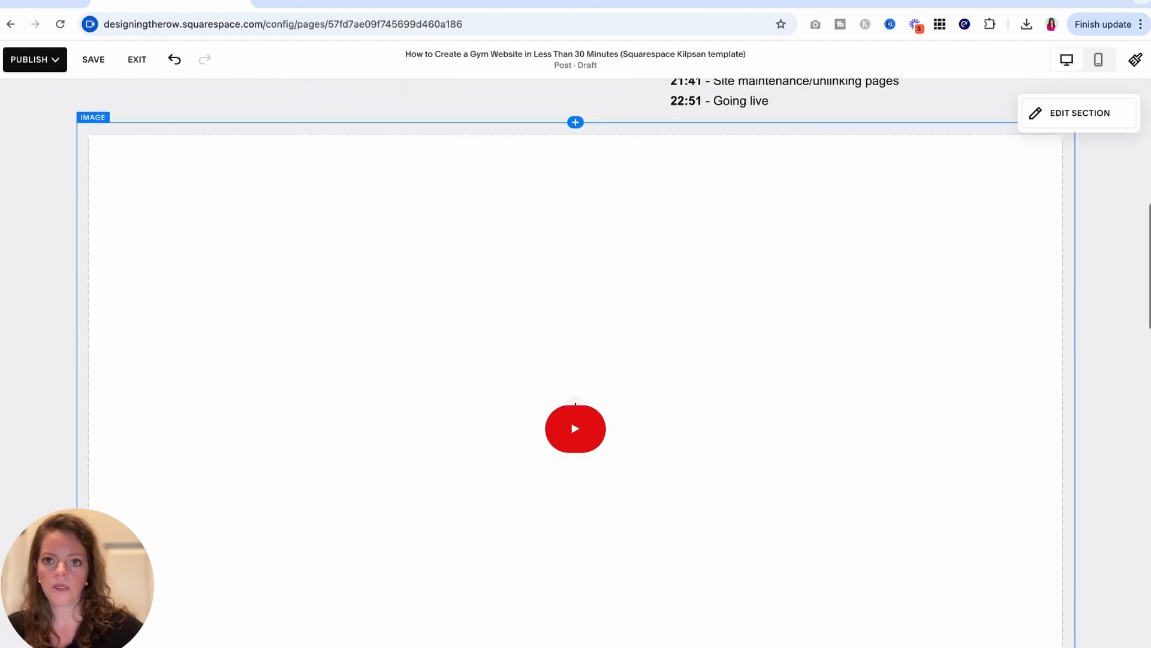
{"action": "left_click", "coordinate": [324, 247]}
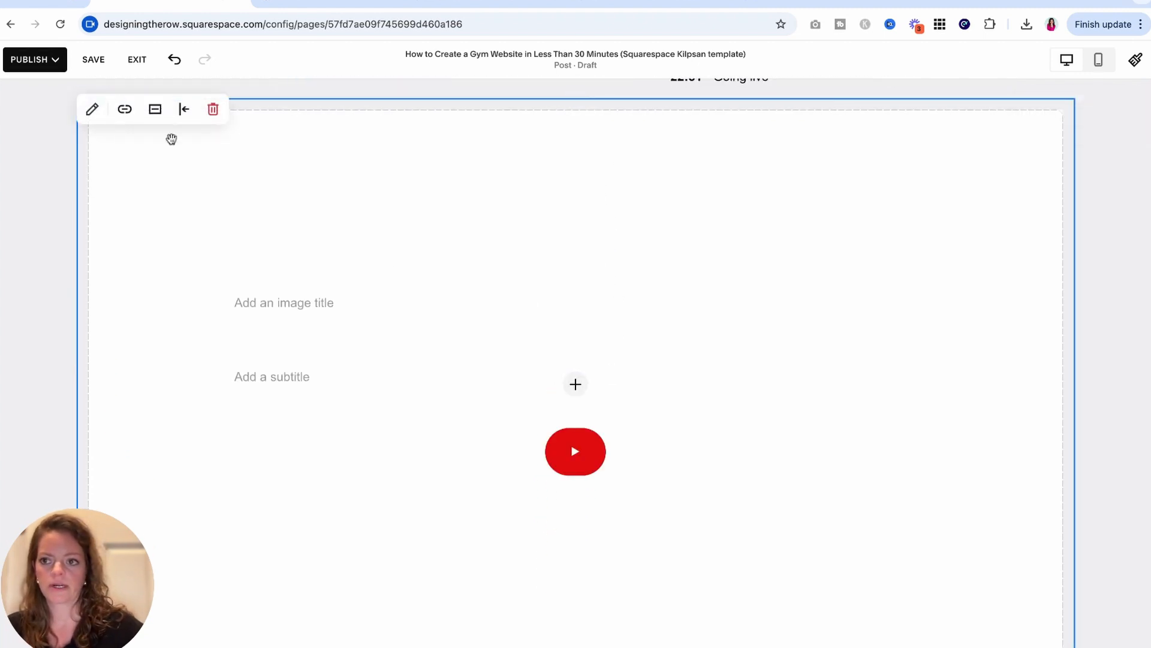
{"action": "left_click", "coordinate": [93, 109]}
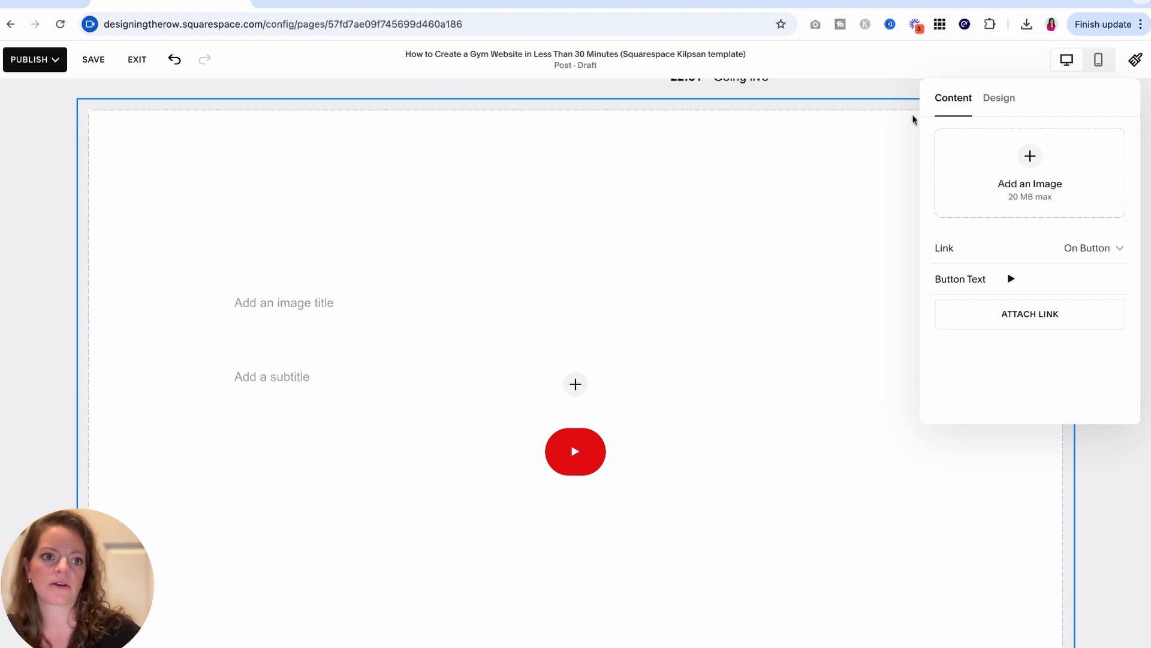
{"action": "left_click", "coordinate": [1007, 100]}
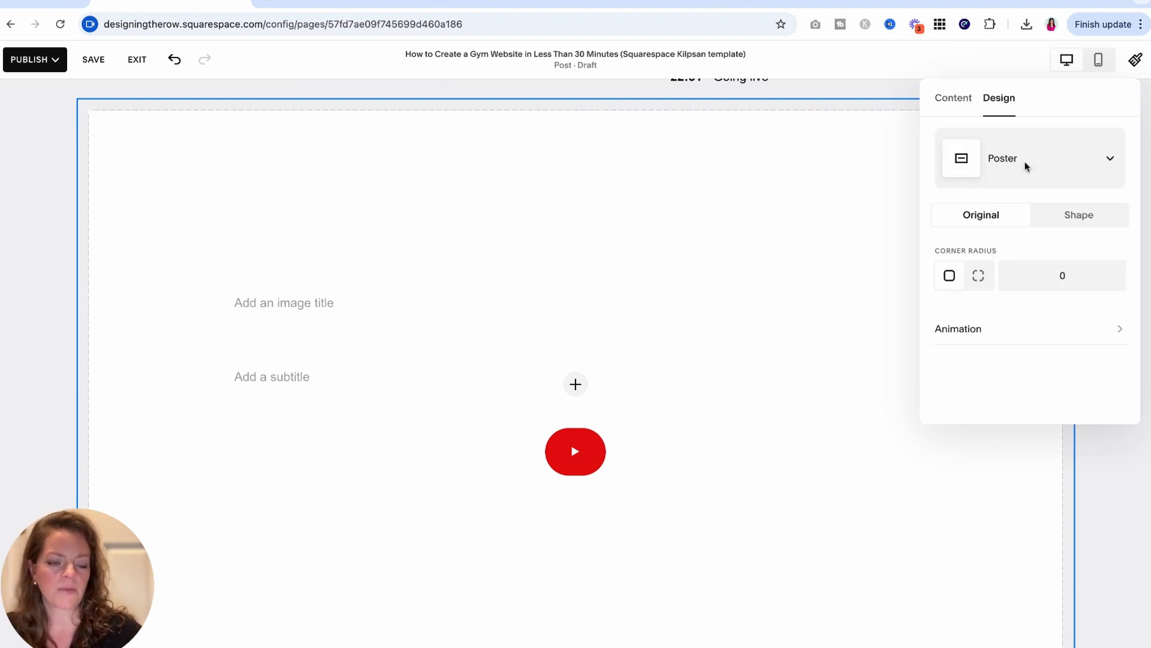
{"action": "left_click", "coordinate": [961, 99]}
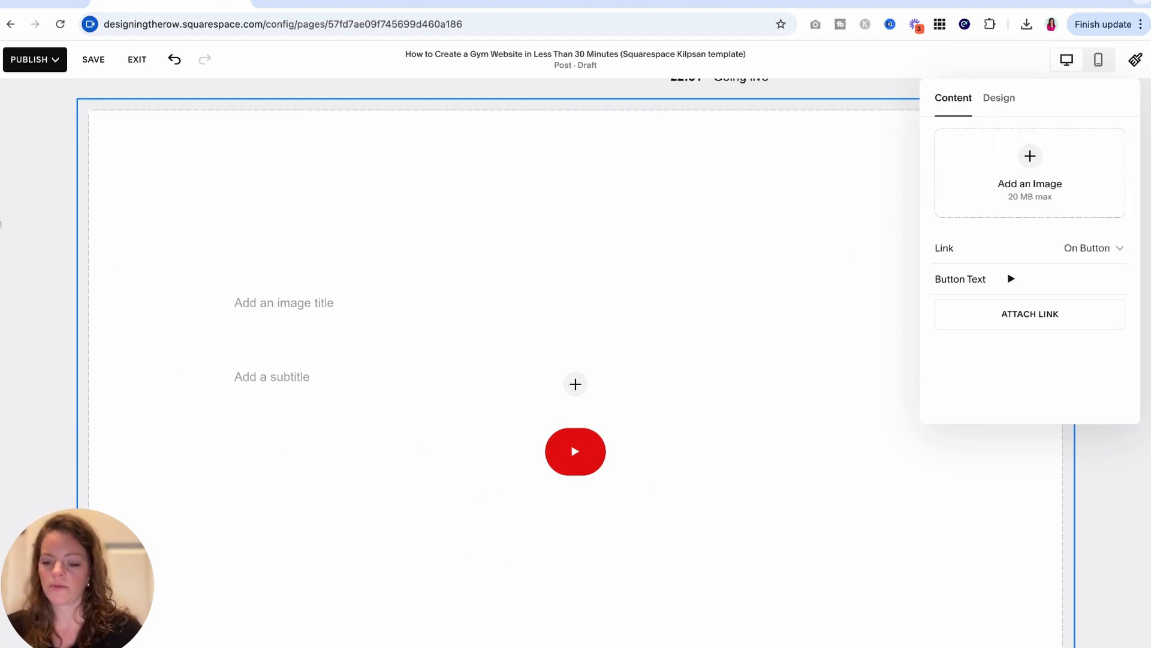
{"action": "left_click_drag", "start_coordinate": [1, 224], "coordinate": [31, 225]}
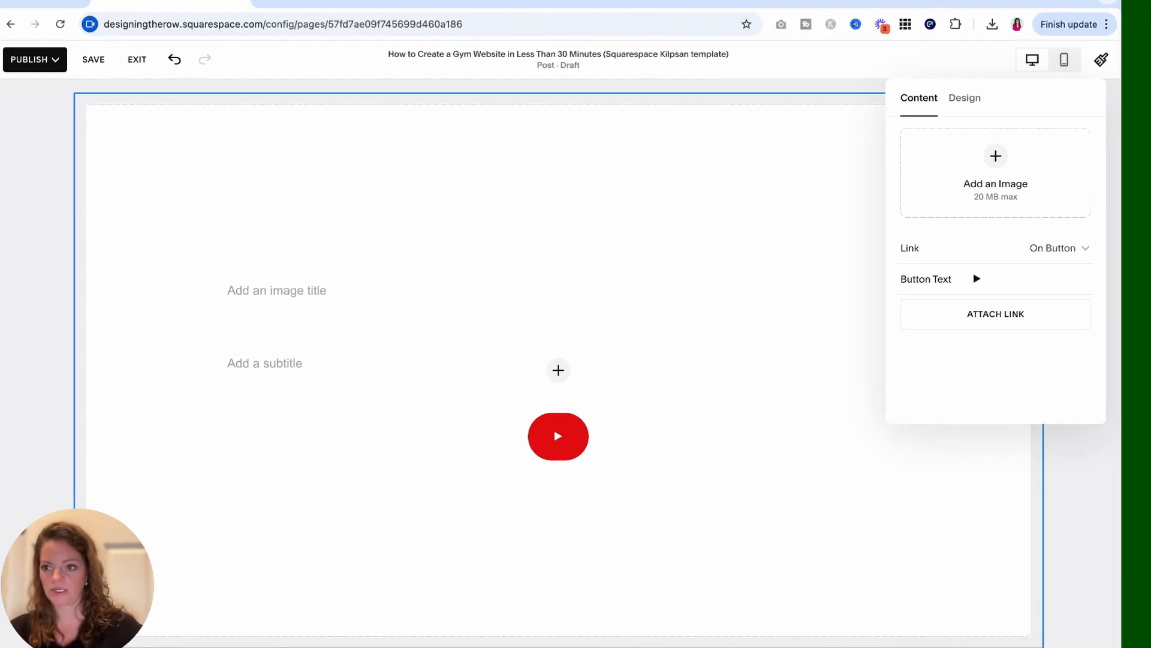
{"action": "left_click_drag", "start_coordinate": [996, 172], "coordinate": [995, 172]}
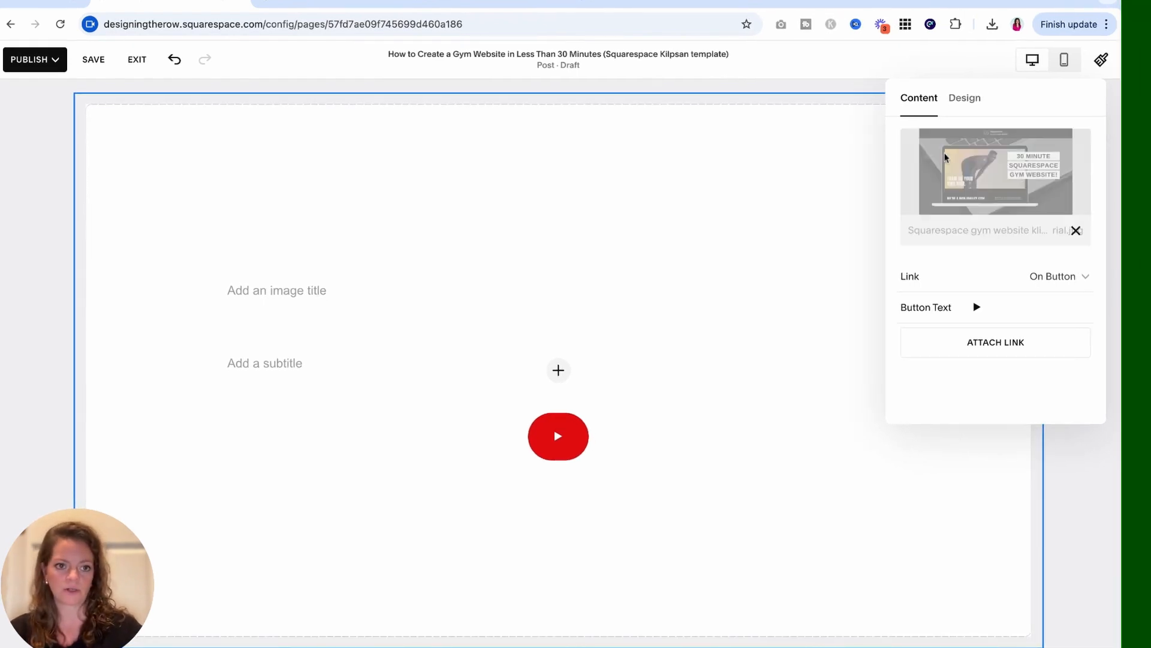
{"action": "left_click_drag", "start_coordinate": [0, 145], "coordinate": [1, 145]}
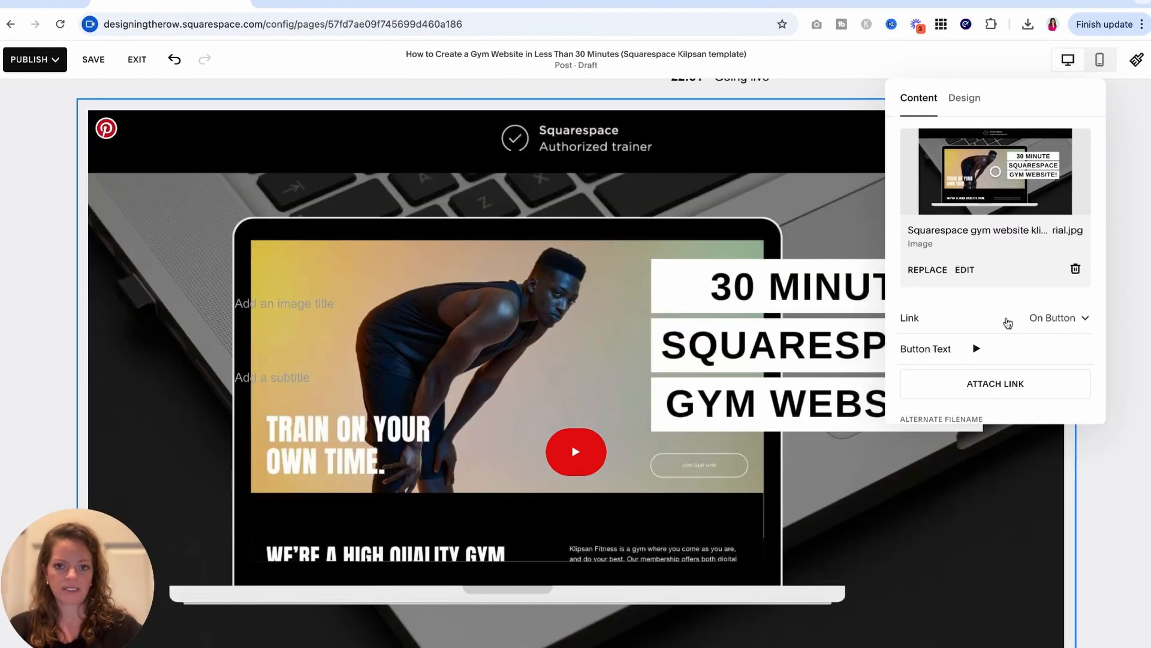
Set the thumbnail's image alt text to "Squarespace Klipsan video tutorial"
{"action": "scroll", "coordinate": [1007, 323], "scroll_direction": "down", "scroll_amount": 5}
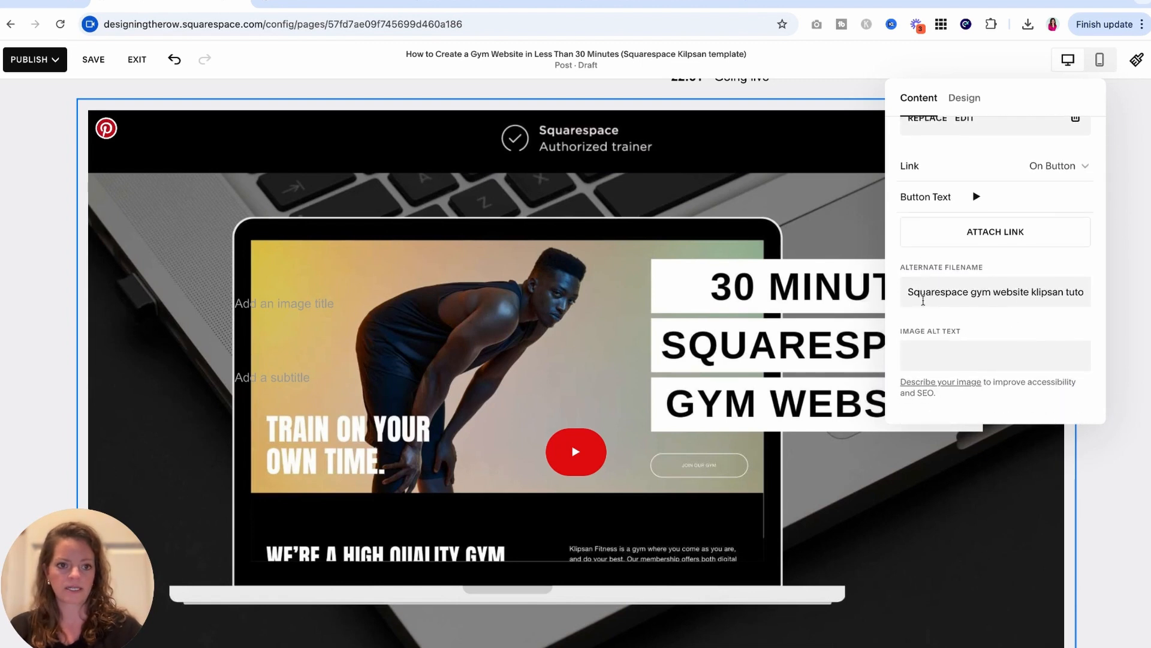
{"action": "left_click", "coordinate": [986, 364]}
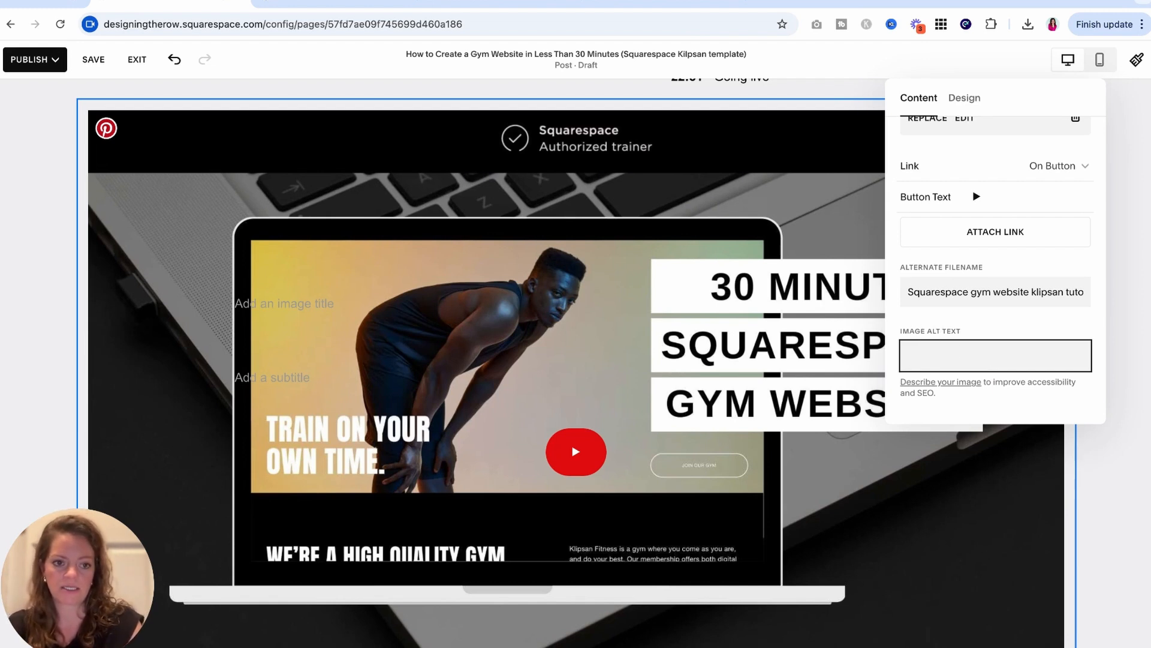
{"action": "type", "text": "Squarespa"}
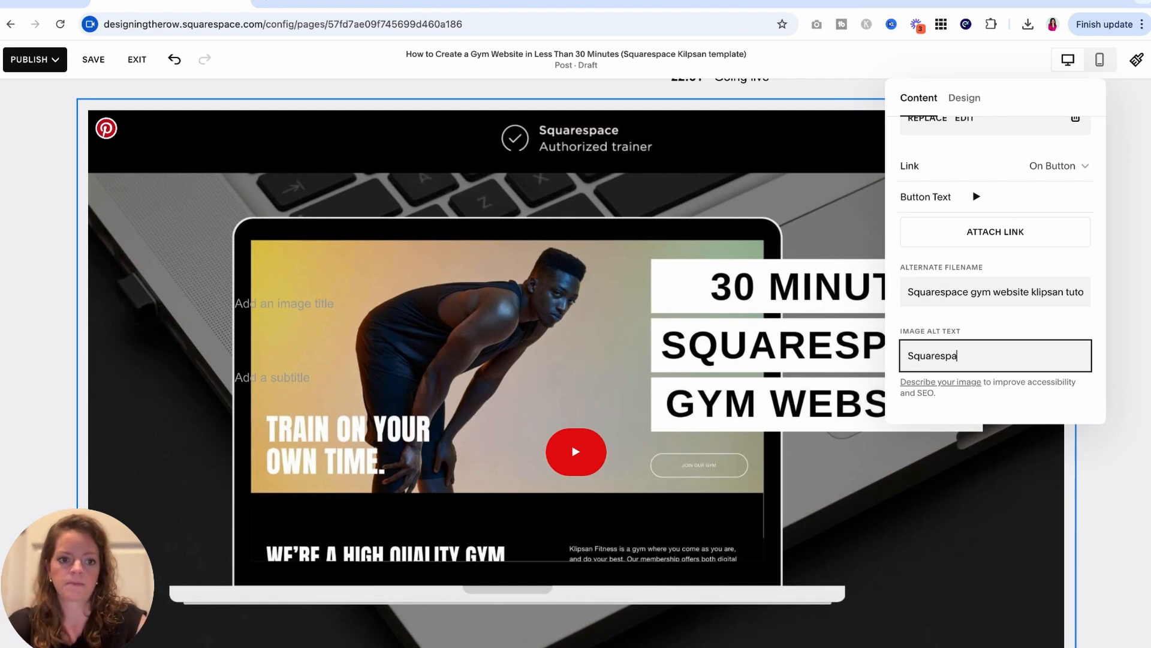
{"action": "type", "text": "ce Klipsan"}
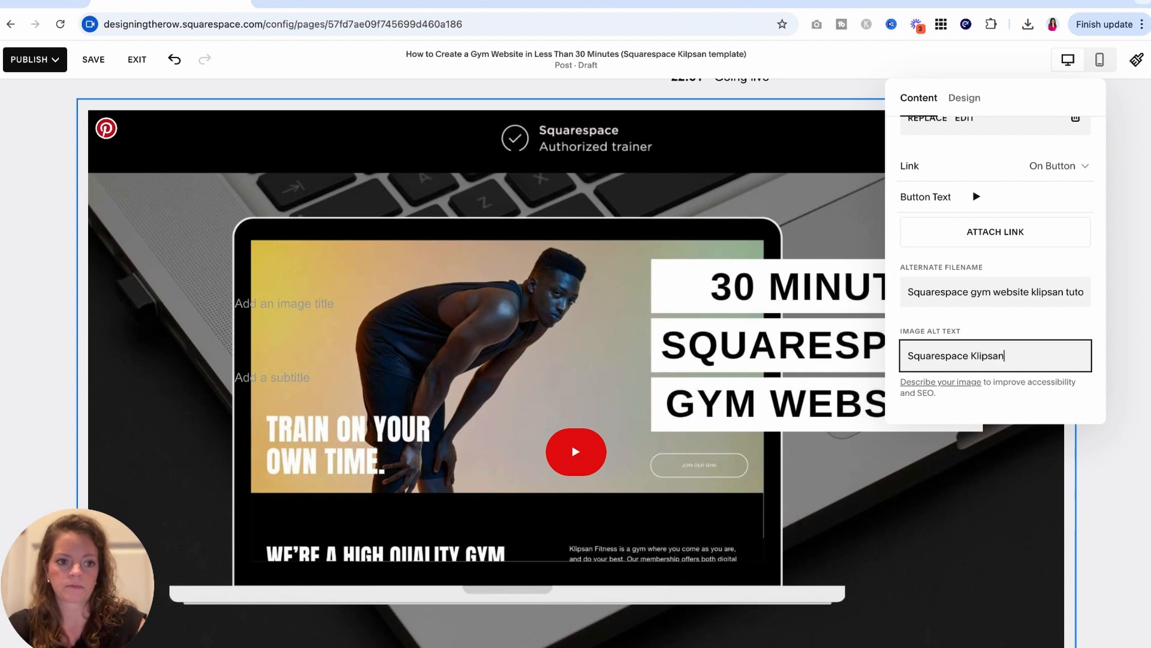
{"action": "type", "text": " video tutorial"}
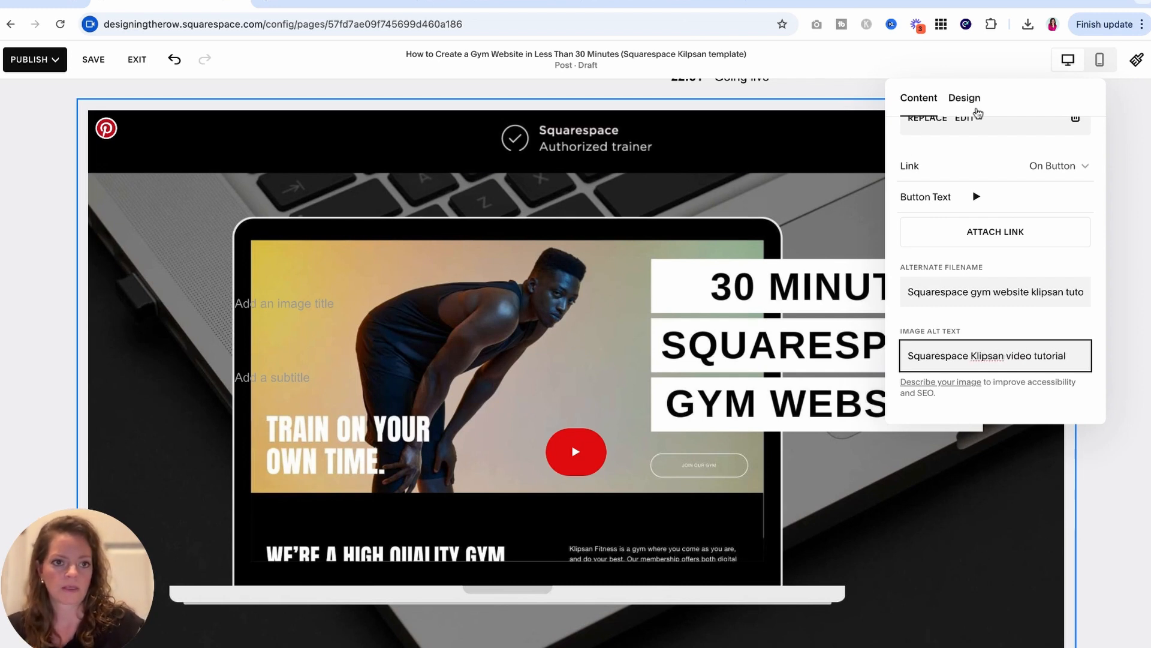
Copy the gym website video's share link from YouTube and attach it to the image block's play button in Squarespace
{"action": "left_click", "coordinate": [1032, 229]}
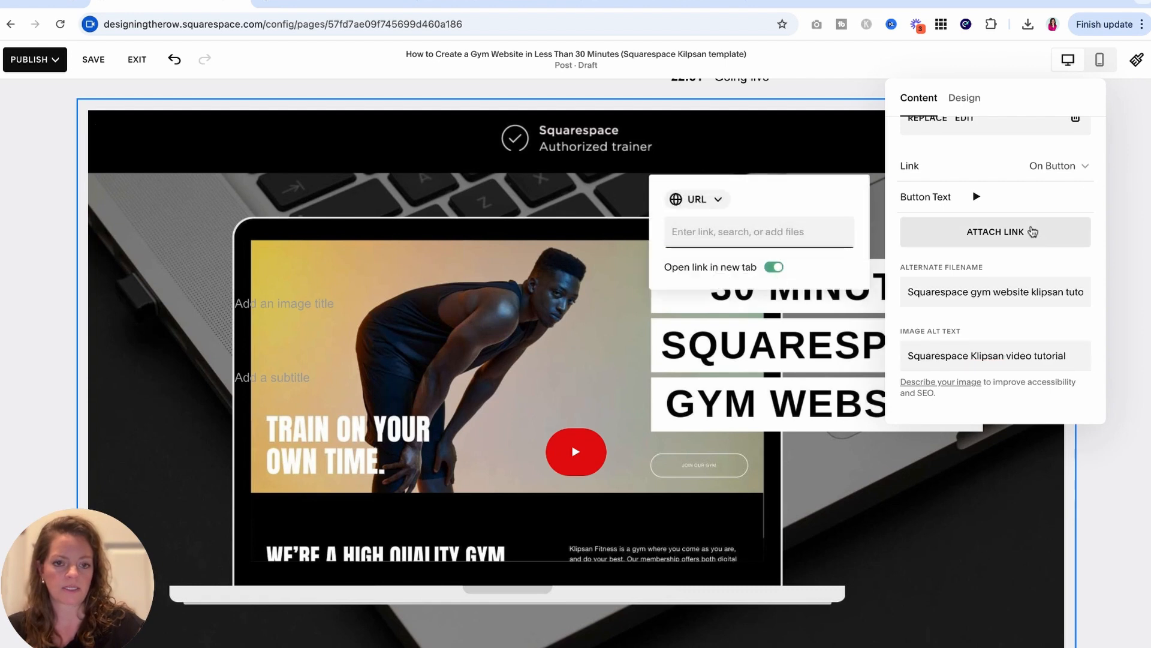
{"action": "key", "text": "ctrl+v"}
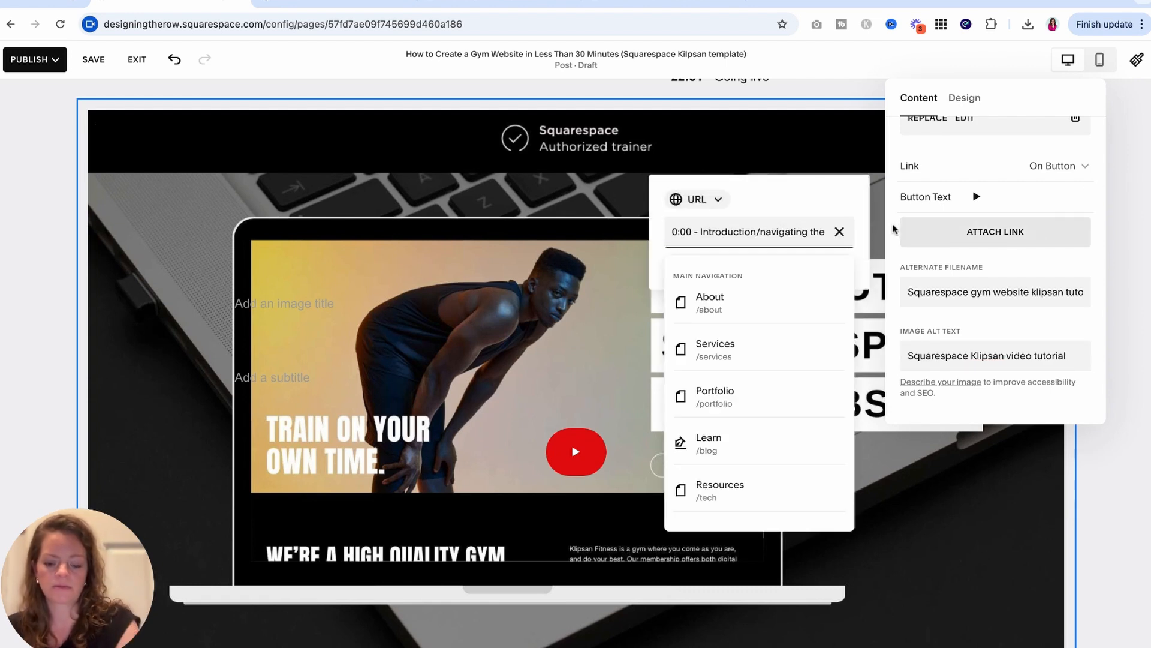
{"action": "key", "text": "super+a"}
{"action": "key", "text": "BackSpace"}
{"action": "left_click", "coordinate": [498, 3]}
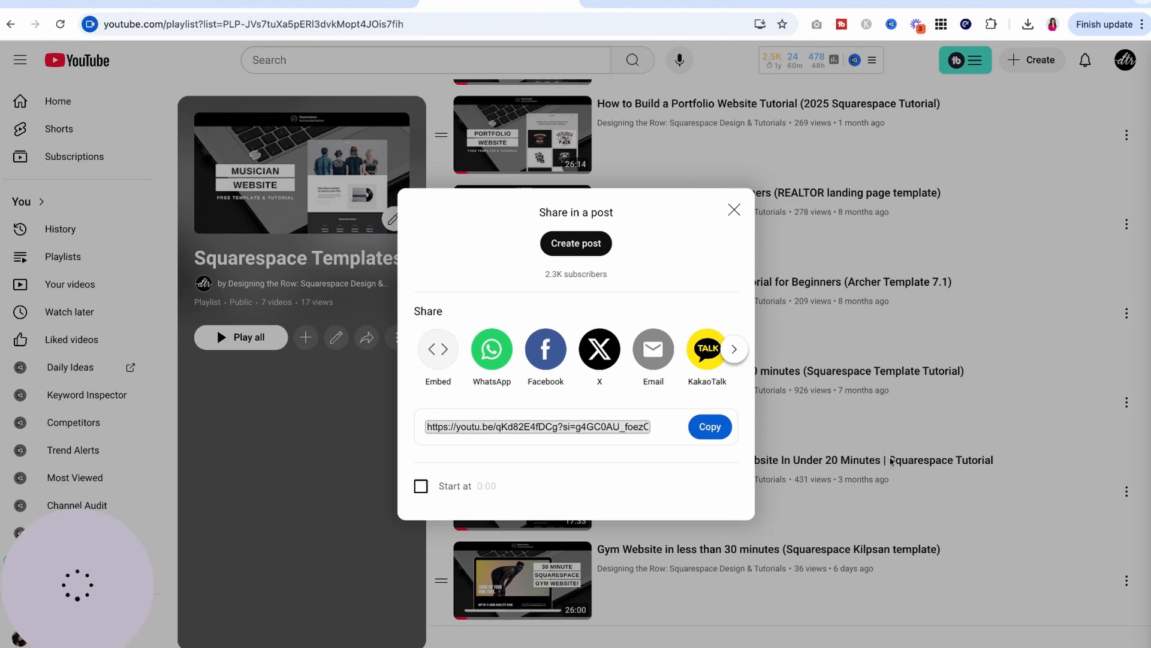
{"action": "left_click", "coordinate": [710, 427]}
{"action": "left_click", "coordinate": [126, 3]}
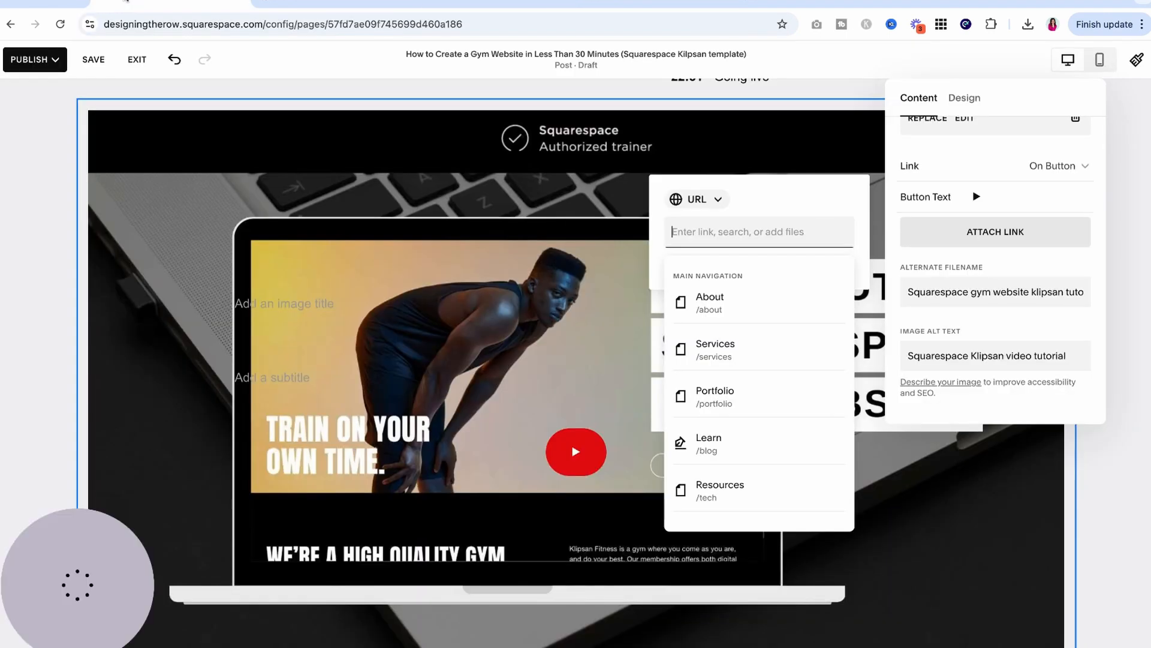
{"action": "key", "text": "ctrl+v"}
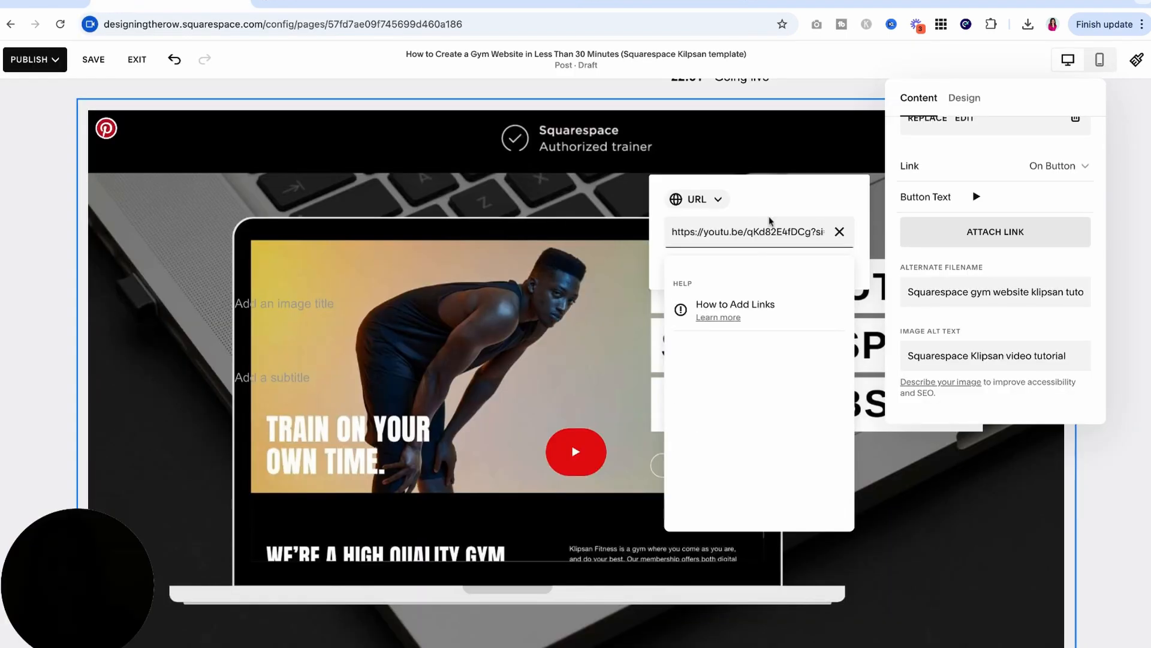
{"action": "left_click", "coordinate": [1132, 301]}
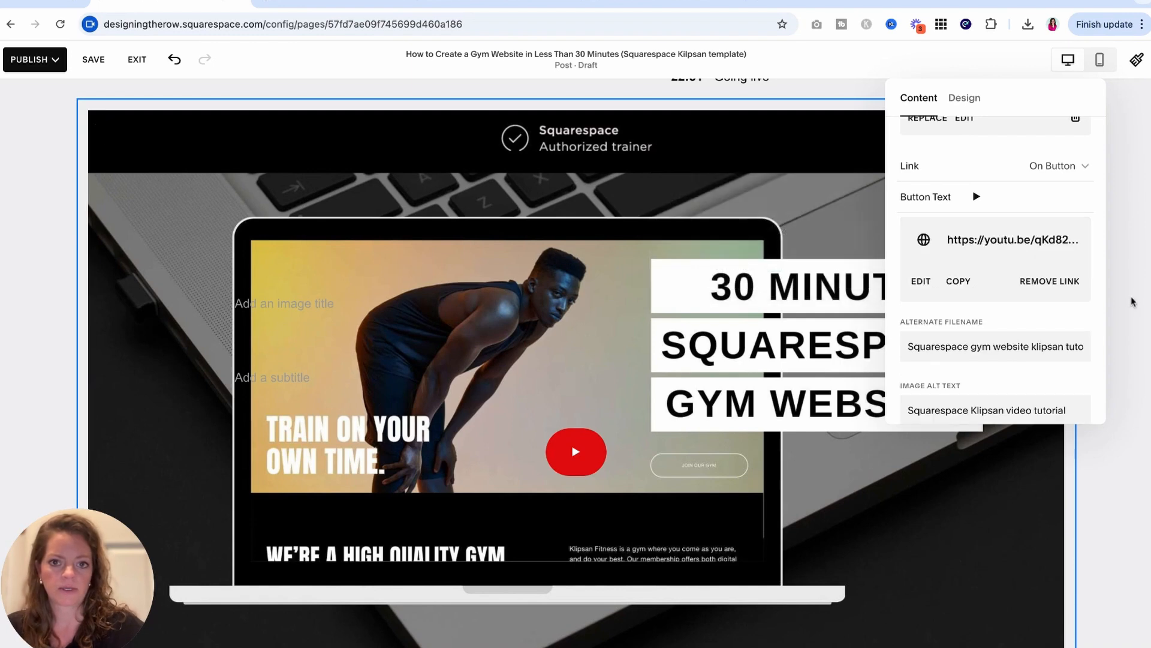
{"action": "left_click", "coordinate": [1133, 414]}
Review the rest of the post down to the latest tutorials section and save the draft
{"action": "scroll", "coordinate": [1134, 415], "scroll_direction": "down", "scroll_amount": 2}
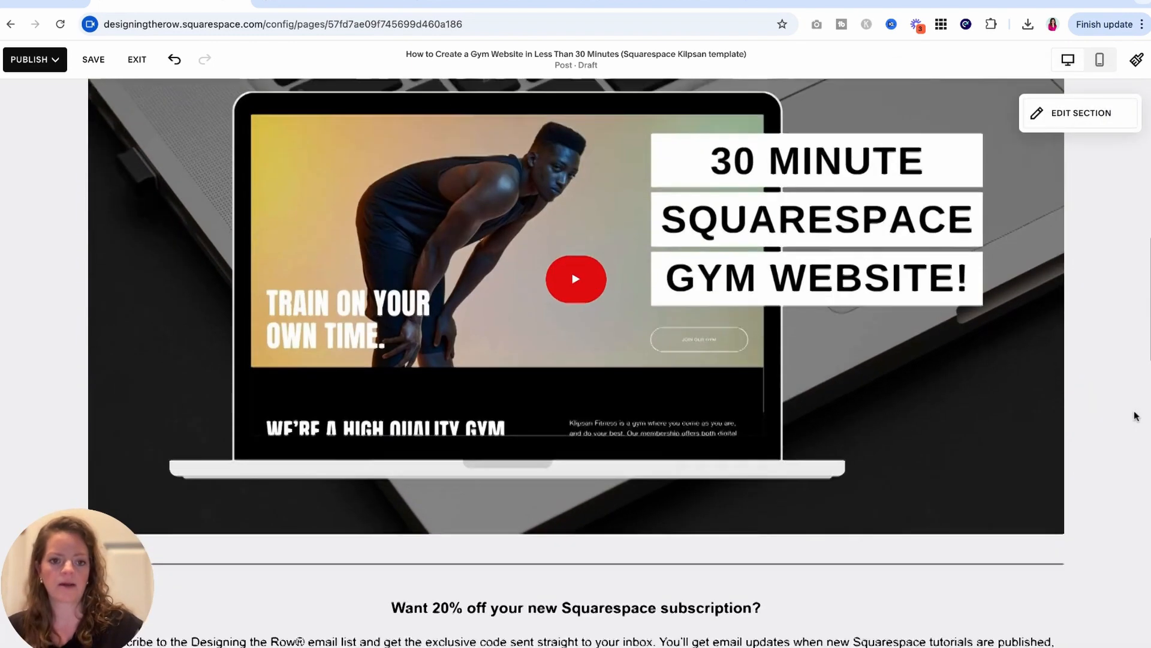
{"action": "scroll", "coordinate": [1135, 416], "scroll_direction": "down", "scroll_amount": 8}
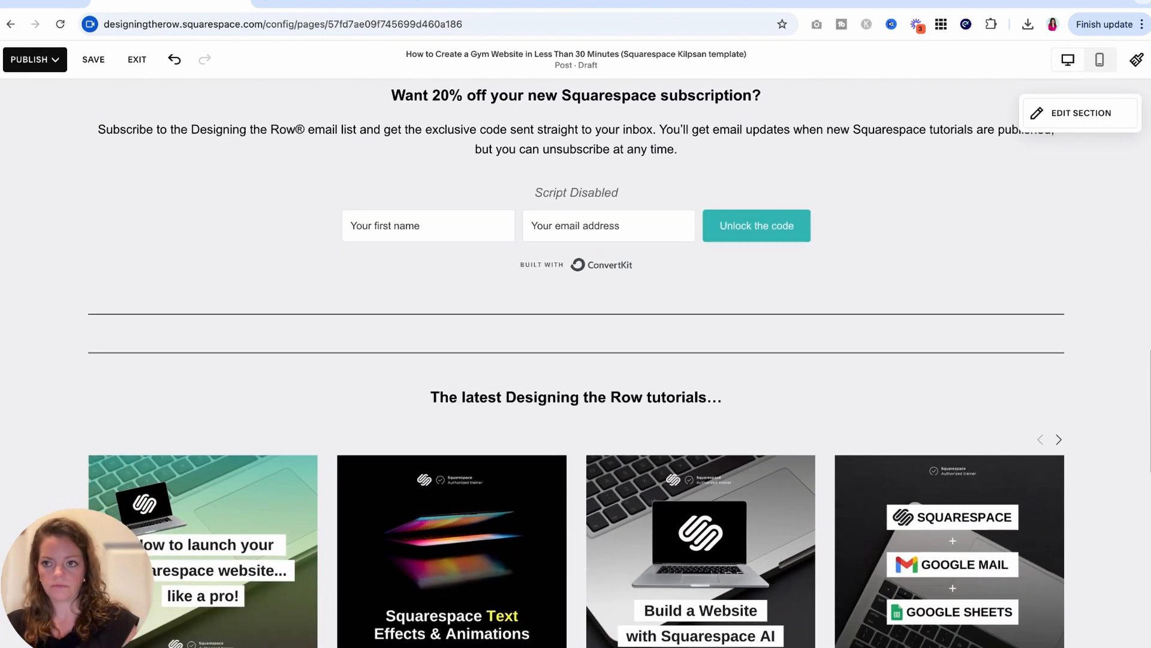
{"action": "left_click", "coordinate": [106, 61]}
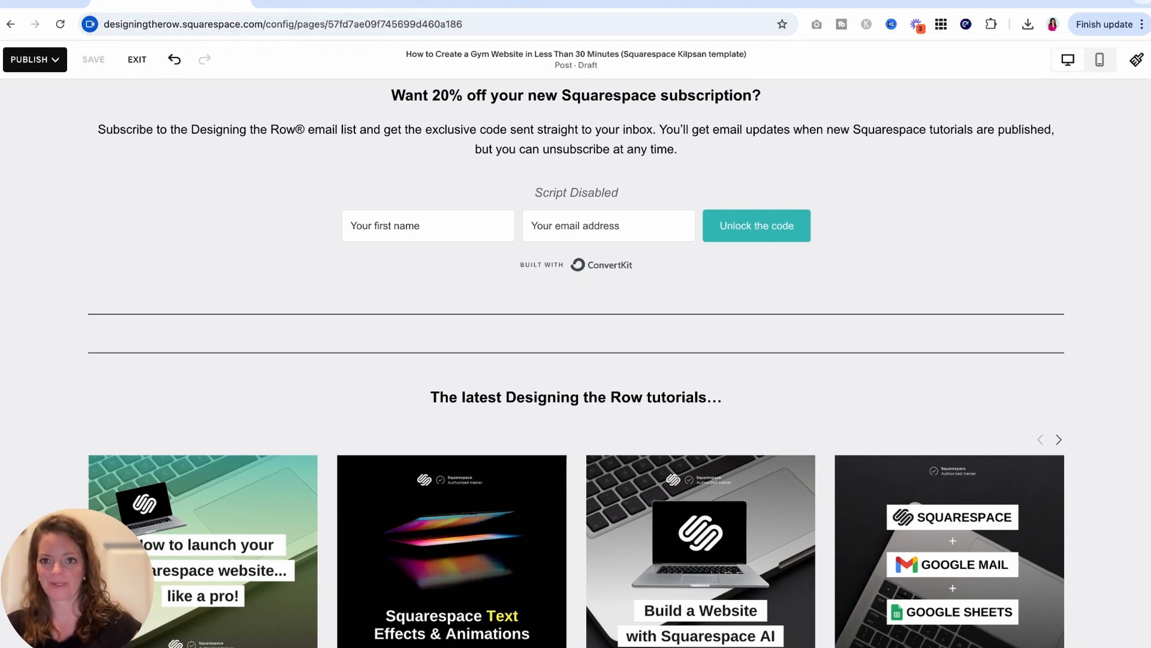
Close the share dialog on YouTube and open the gym website video's subtitles for editing in YouTube Studio
{"action": "left_click", "coordinate": [452, 6]}
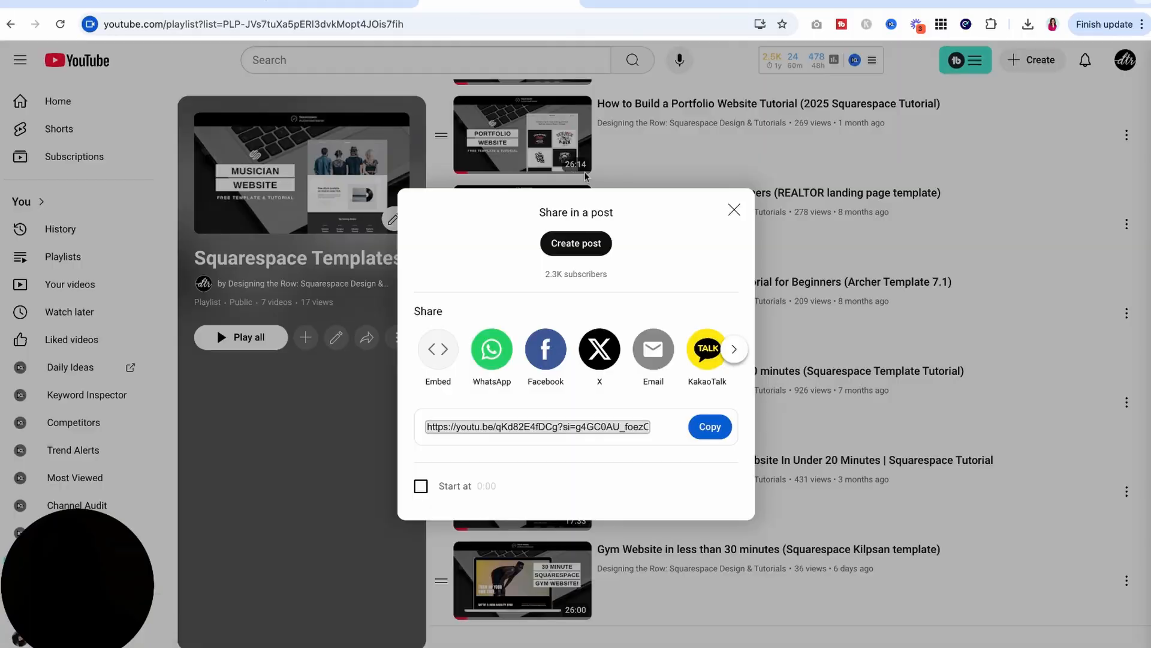
{"action": "left_click", "coordinate": [733, 210]}
{"action": "left_click", "coordinate": [680, 6]}
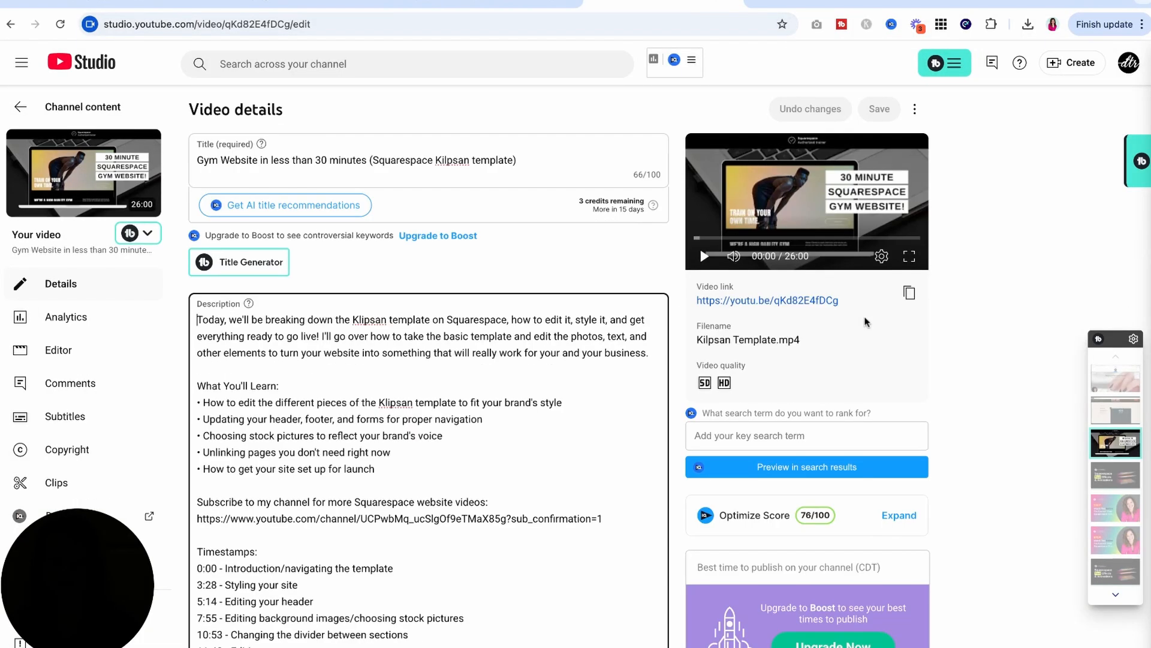
{"action": "scroll", "coordinate": [865, 322], "scroll_direction": "down", "scroll_amount": 9}
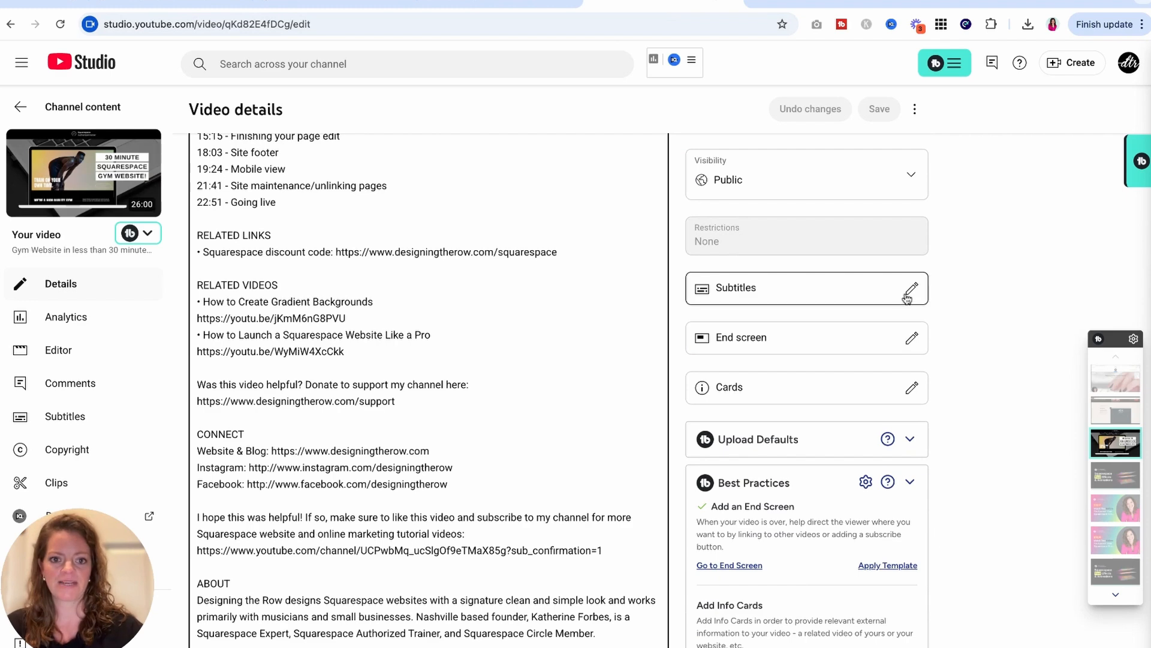
{"action": "left_click", "coordinate": [908, 294]}
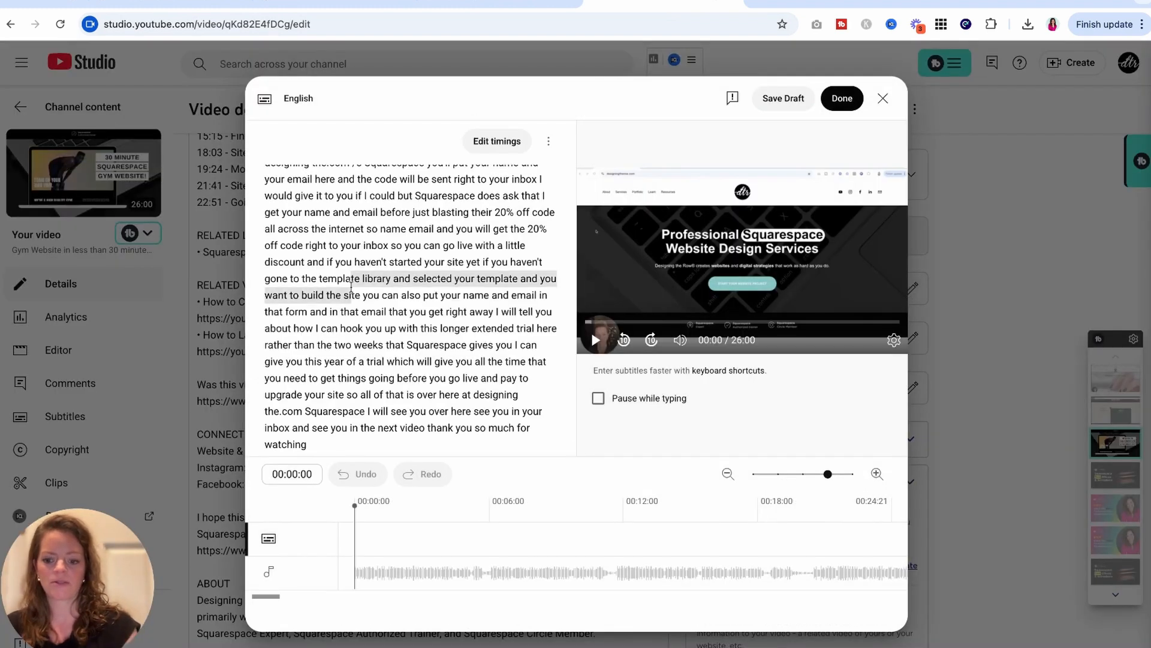
Copy the full English subtitle transcript of the gym website video and finish the subtitle editing
{"action": "key", "text": "ctrl+a"}
{"action": "key", "text": "super+c"}
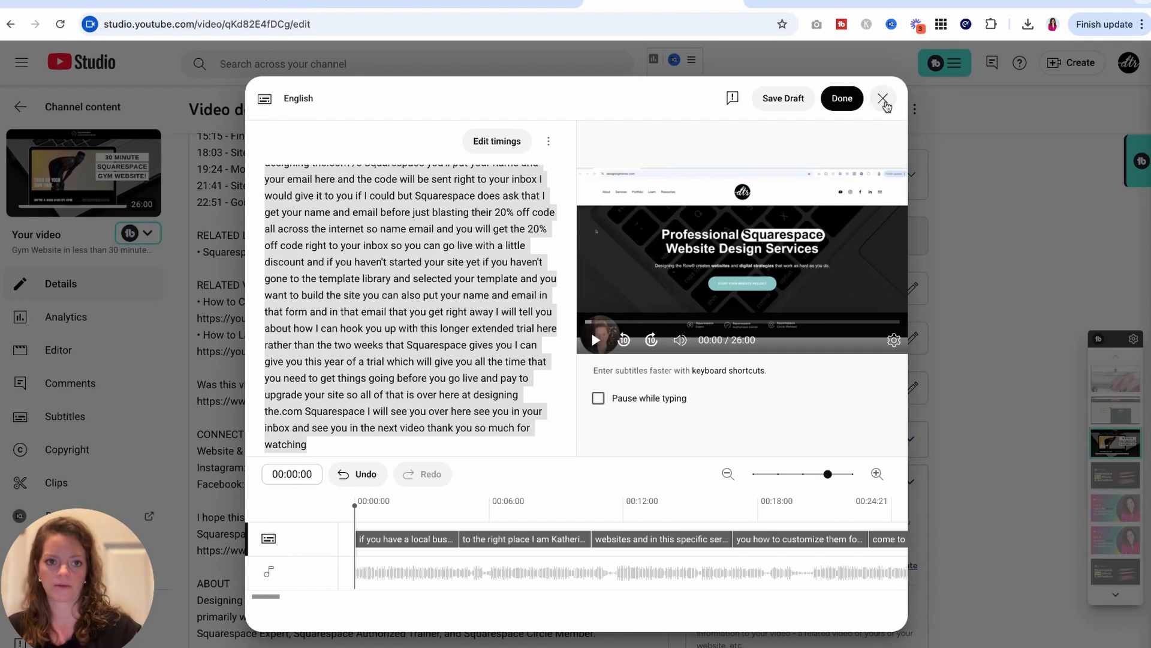
{"action": "left_click", "coordinate": [848, 105]}
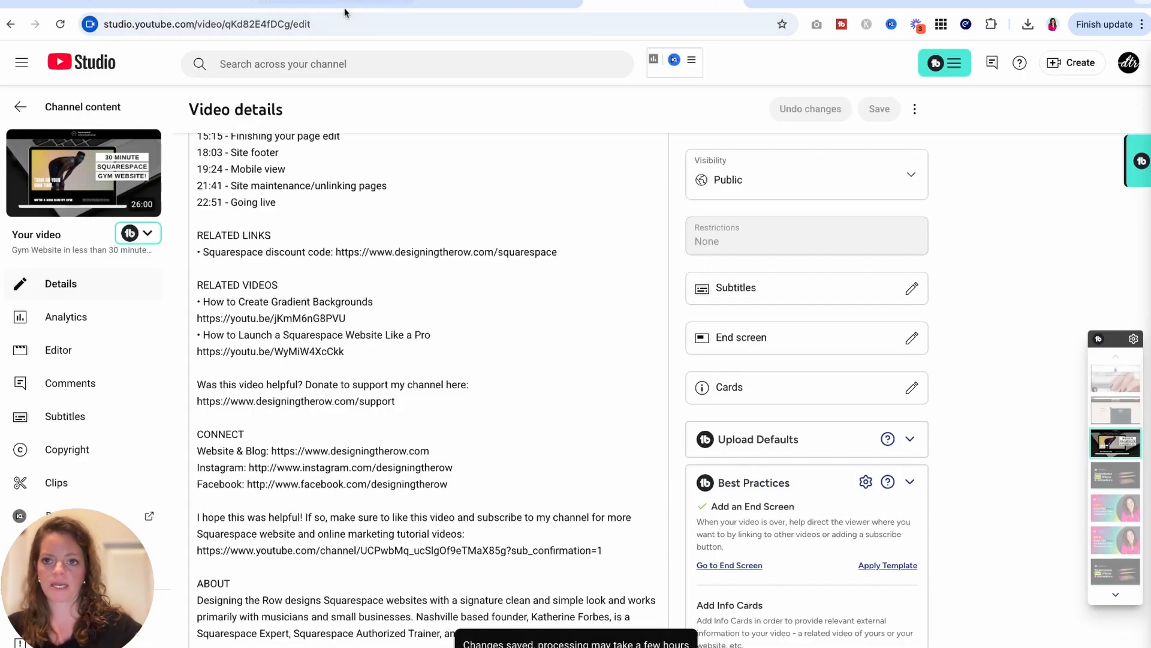
Switch to ChatGPT and begin a prompt with "Can you turn this video transcript into a blog post for me?"
{"action": "left_click", "coordinate": [336, 4]}
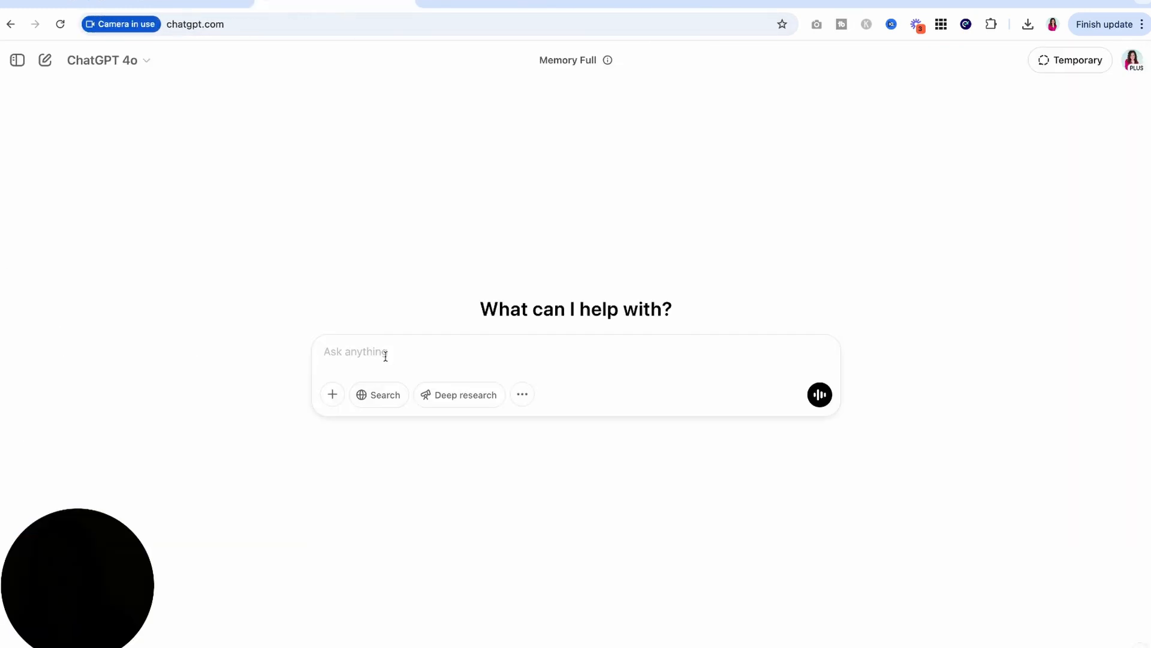
{"action": "type", "text": "Can y"}
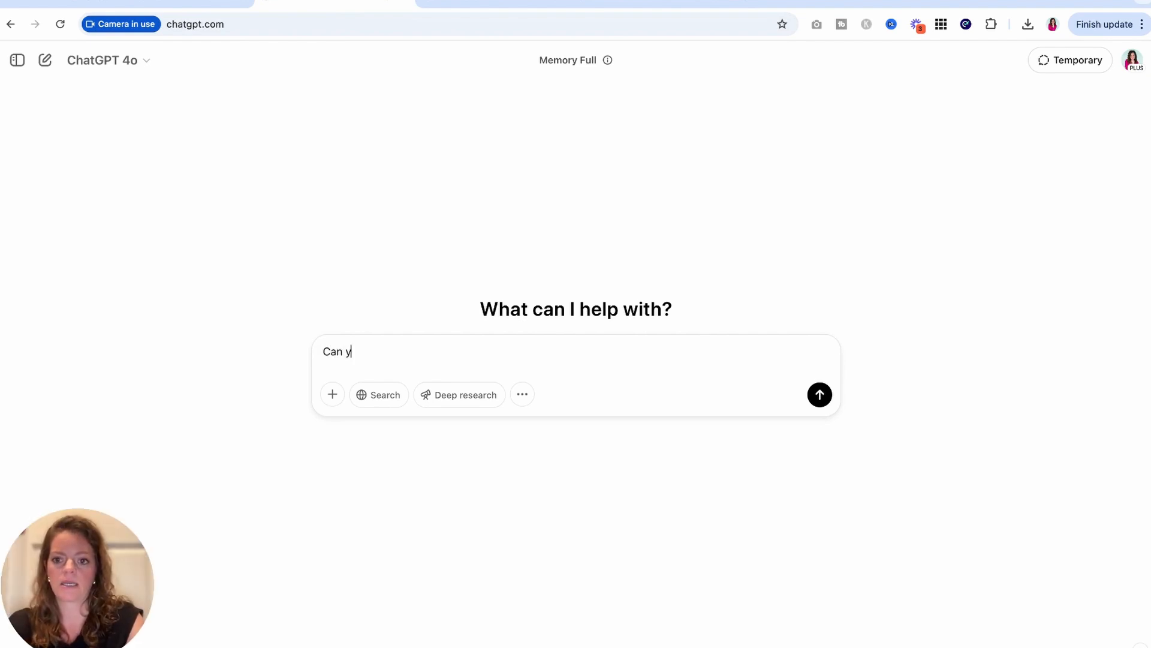
{"action": "type", "text": "ou turn "}
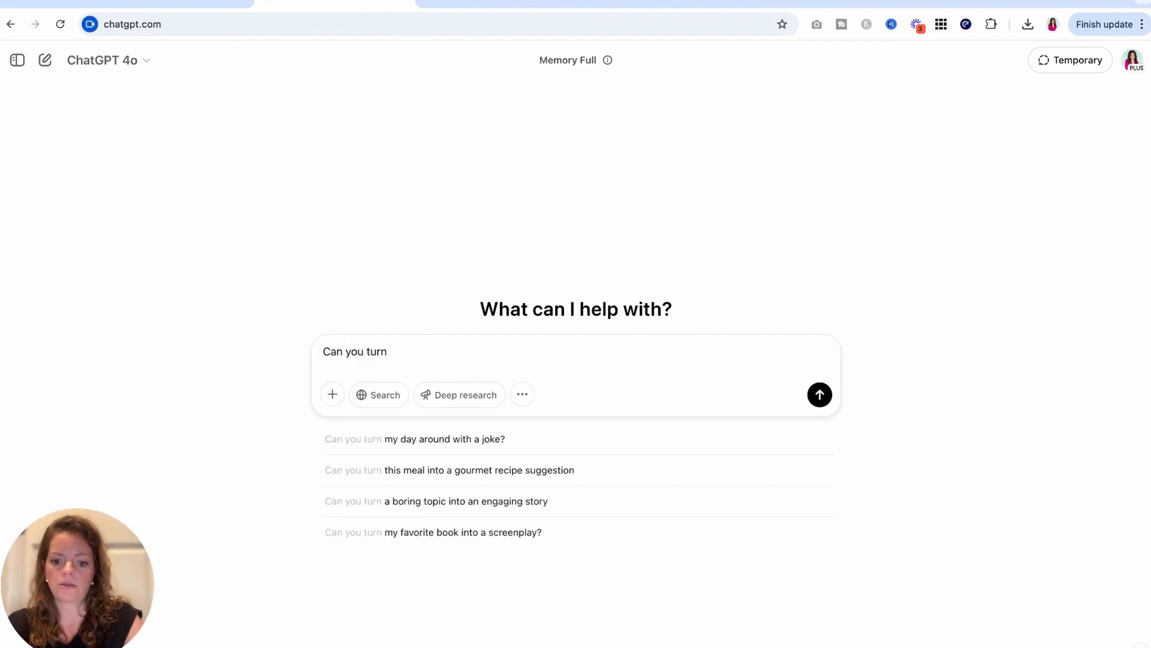
{"action": "type", "text": "this video transcript "}
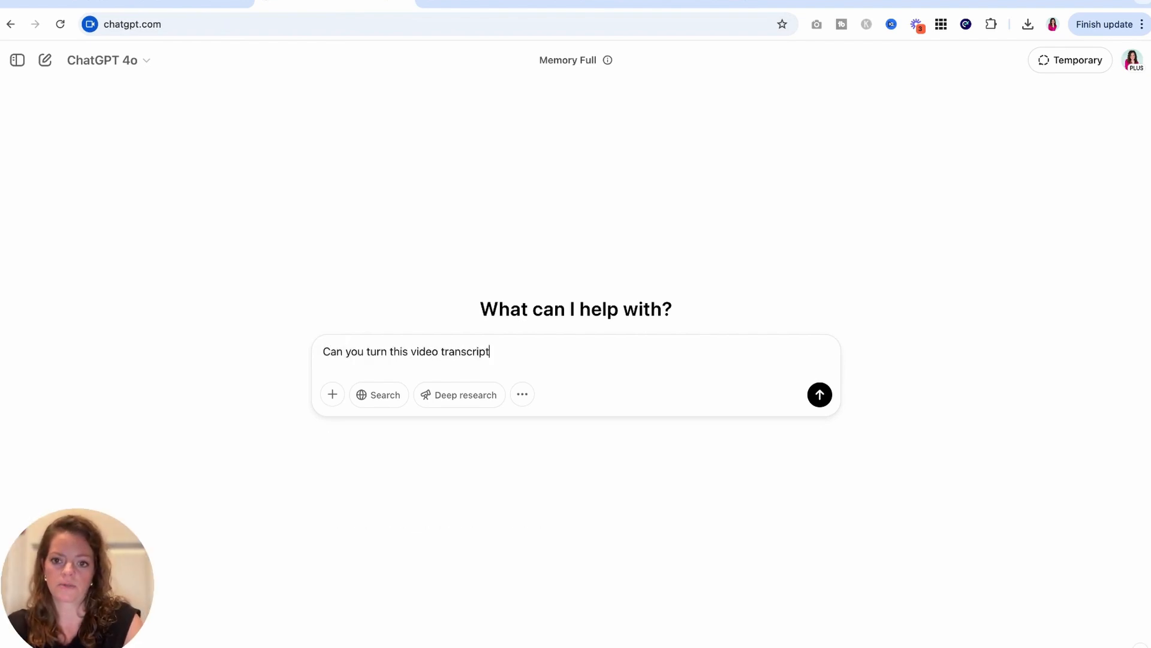
{"action": "type", "text": "into a blog post f"}
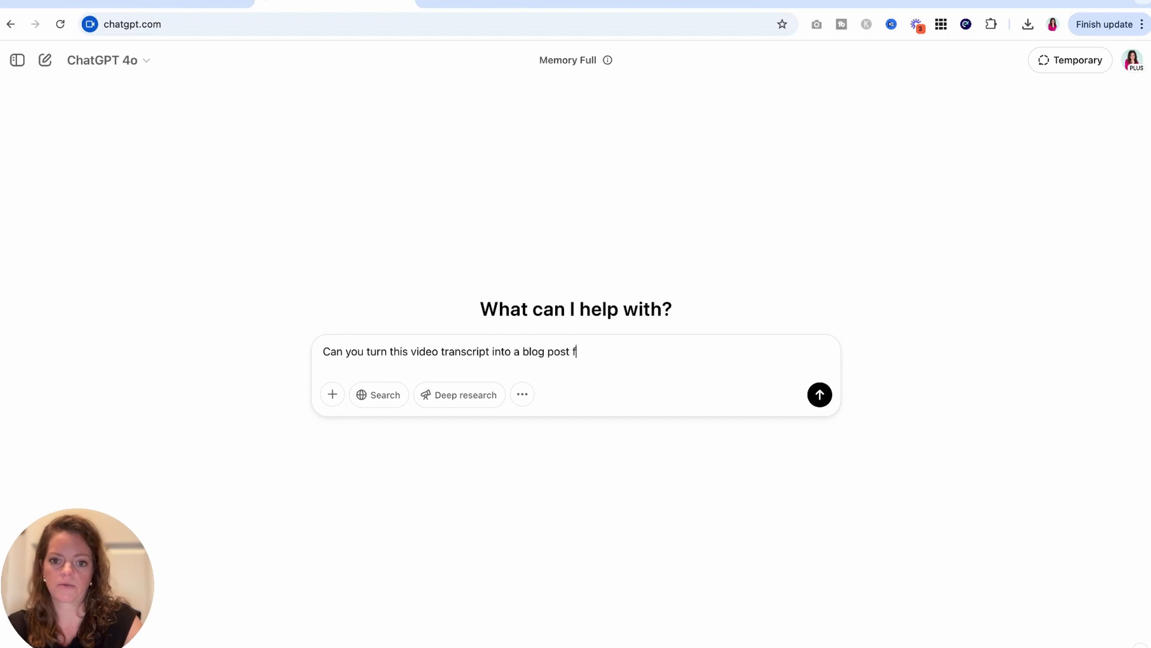
{"action": "type", "text": "or me? "}
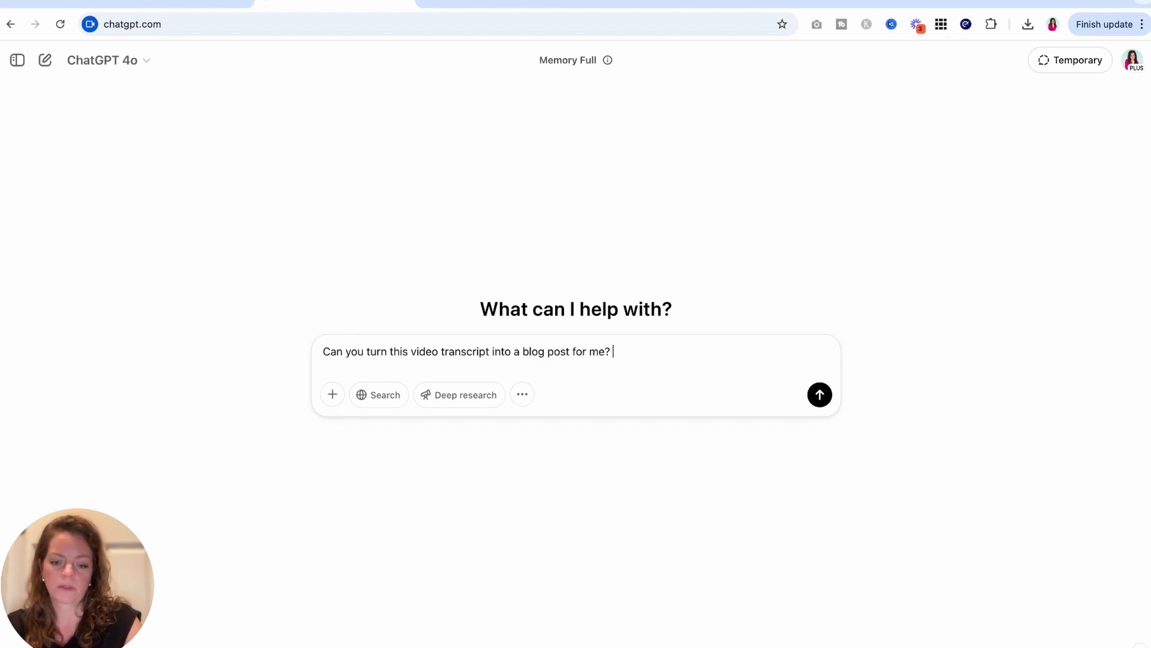
Add "Also, I don't want you to use emojis, thanks." to the prompt, paste the video transcript below it and send it
{"action": "type", "text": "Also, I don't want "}
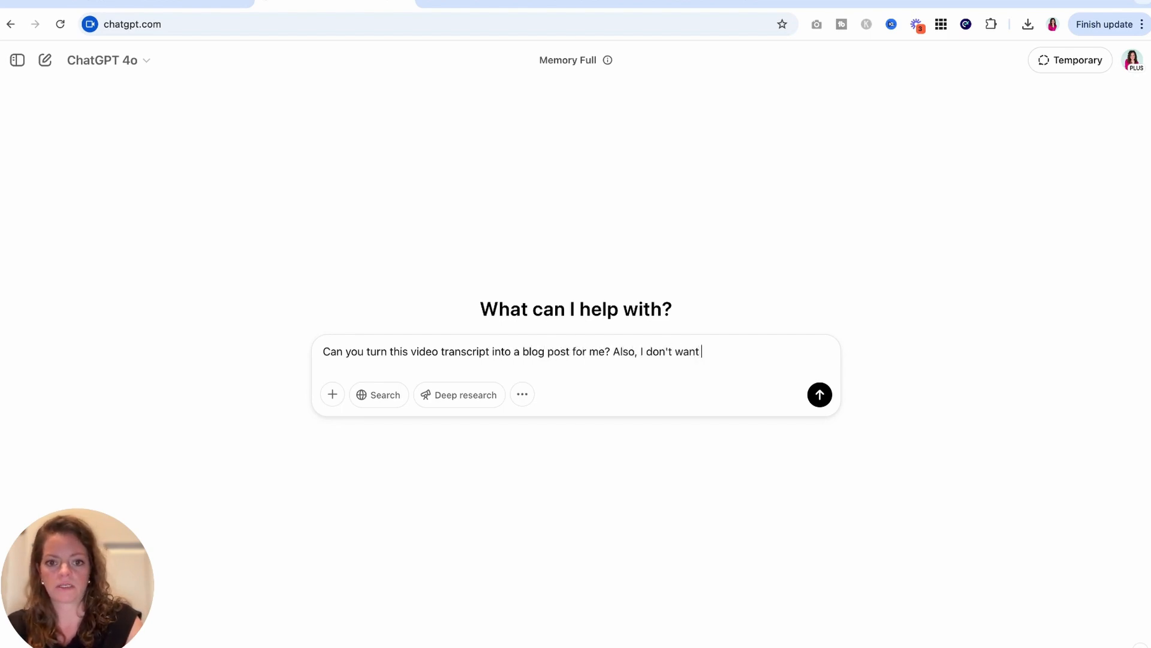
{"action": "type", "text": "you to use emoji"}
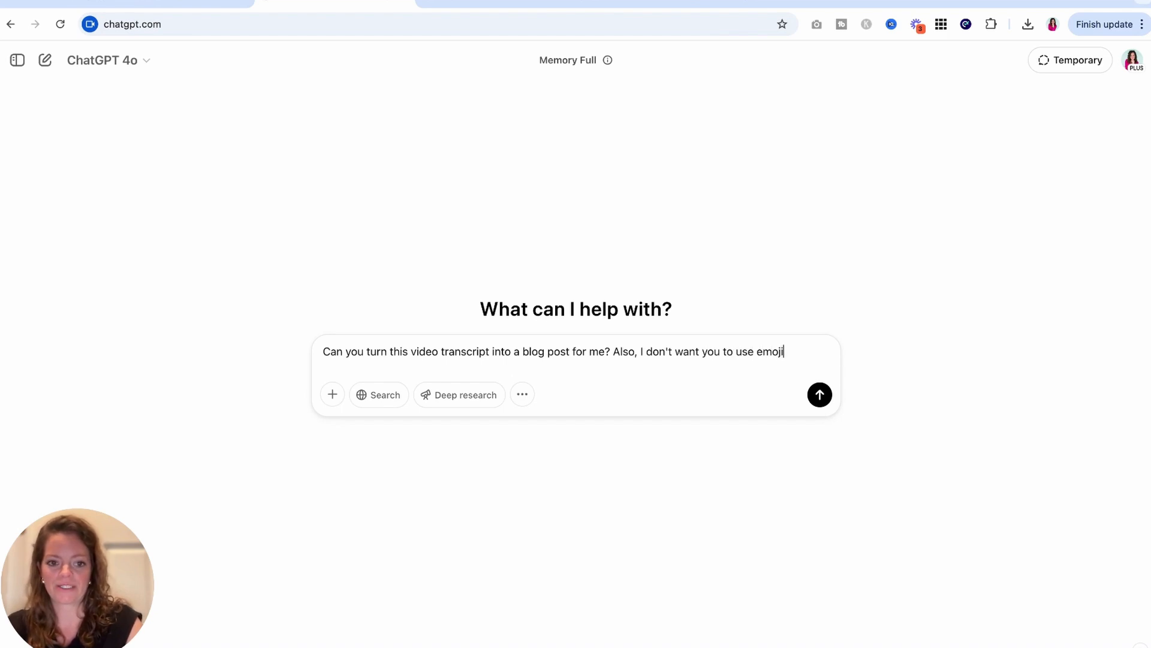
{"action": "type", "text": "s, thanks."}
{"action": "key", "text": "shift+Return"}
{"action": "key", "text": "shift+Return"}
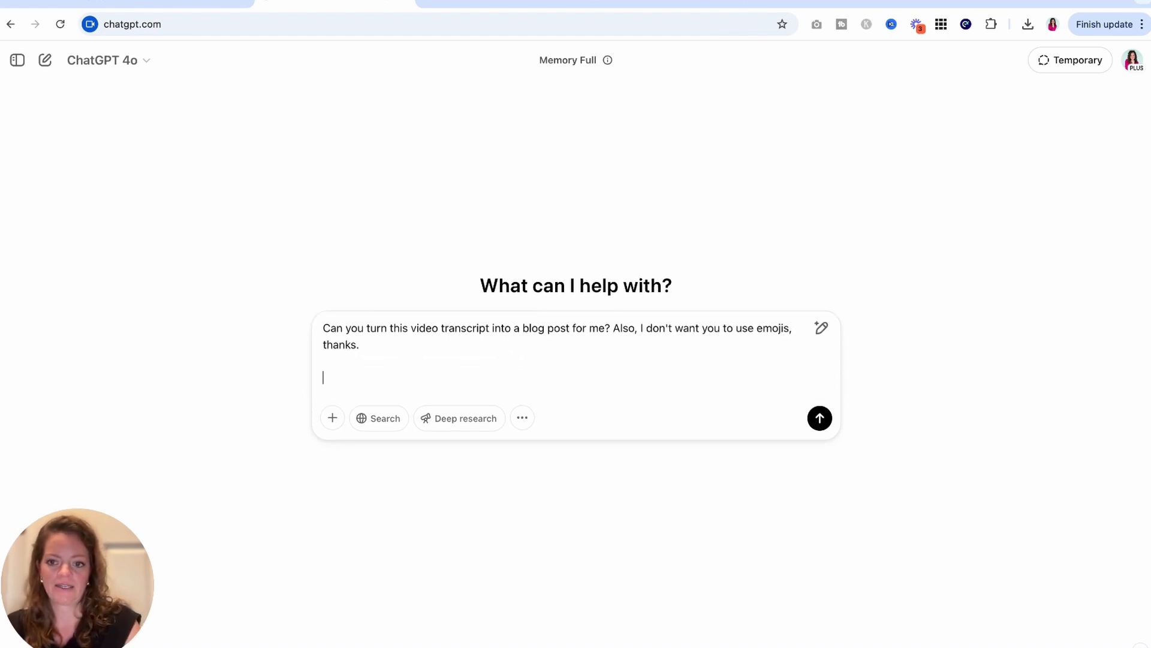
{"action": "key", "text": "ctrl+v"}
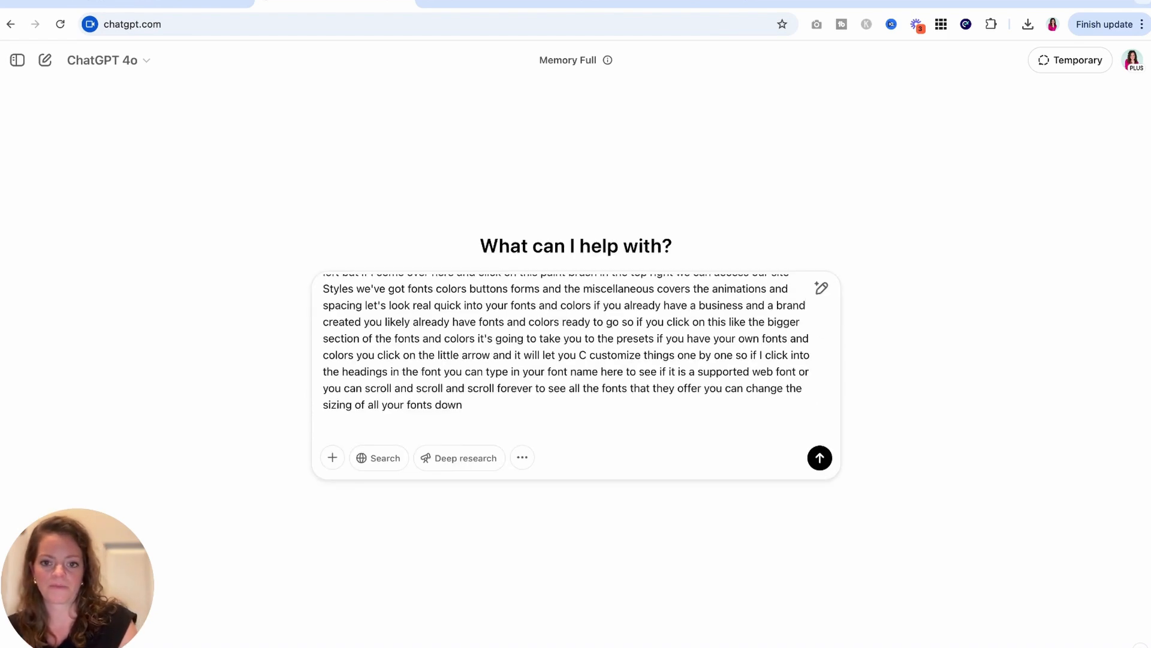
{"action": "left_click", "coordinate": [824, 459]}
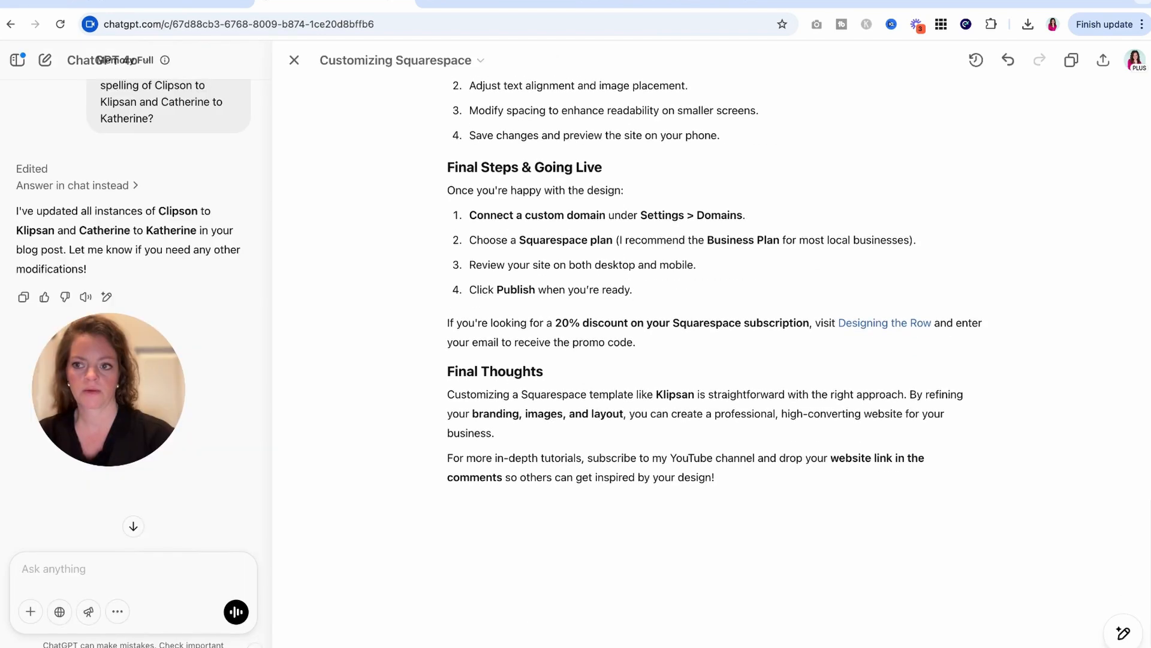
Select and copy the generated article's text from the "To begin, head over to Squarespace Templates" paragraph through the end of Final Thoughts
{"action": "left_click_drag", "start_coordinate": [715, 478], "coordinate": [447, 330]}
{"action": "scroll", "coordinate": [735, 473], "scroll_direction": "up", "scroll_amount": 10}
{"action": "scroll", "coordinate": [736, 473], "scroll_direction": "up", "scroll_amount": 10}
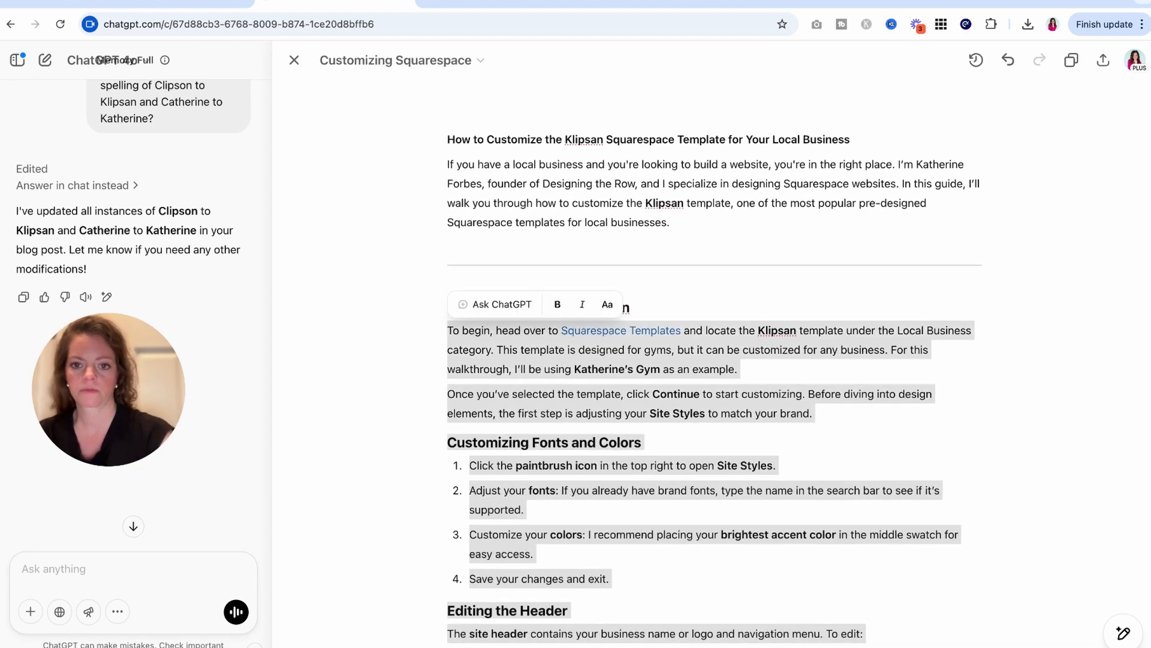
Return to the Squarespace post, add a text block between the two divider lines above the latest tutorials, and paste the copied article into it
{"action": "left_click", "coordinate": [93, 2]}
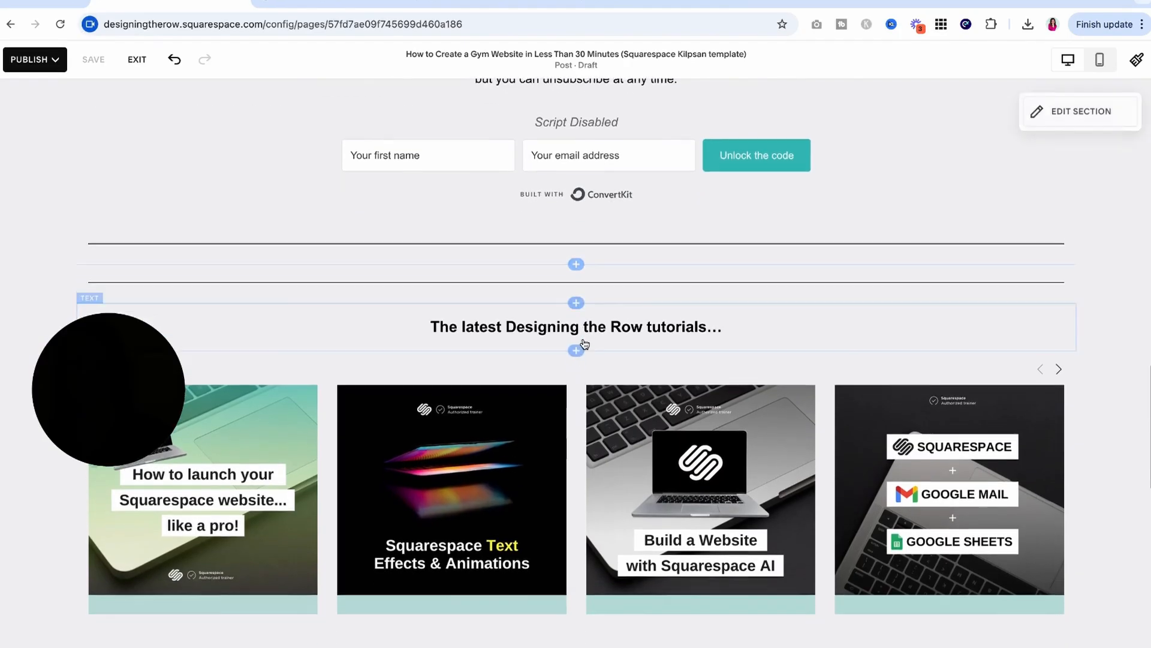
{"action": "left_click", "coordinate": [576, 264]}
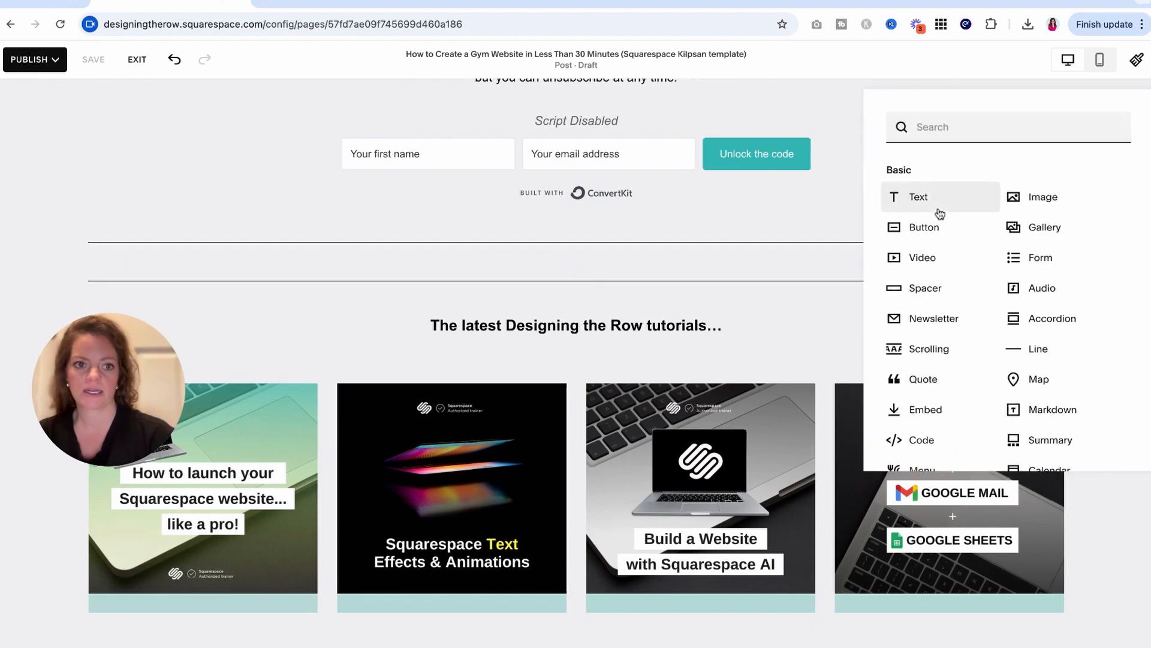
{"action": "left_click", "coordinate": [923, 198]}
{"action": "left_click", "coordinate": [226, 283]}
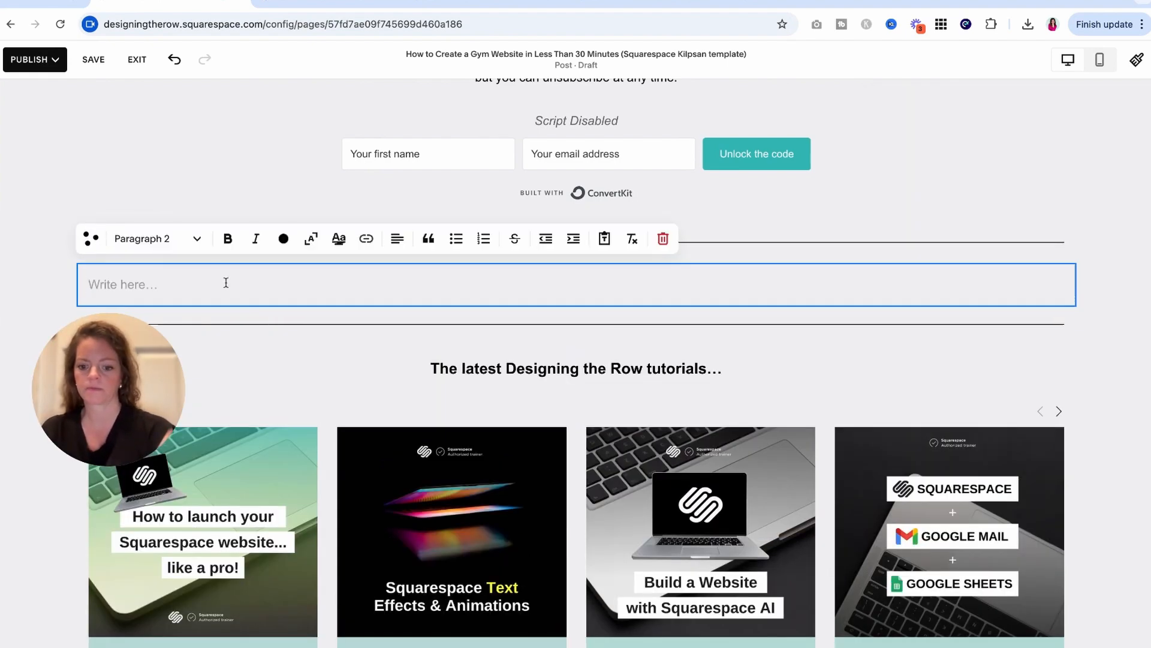
{"action": "key", "text": "ctrl+v"}
{"action": "scroll", "coordinate": [296, 261], "scroll_direction": "down", "scroll_amount": 1}
{"action": "scroll", "coordinate": [296, 260], "scroll_direction": "up", "scroll_amount": 20}
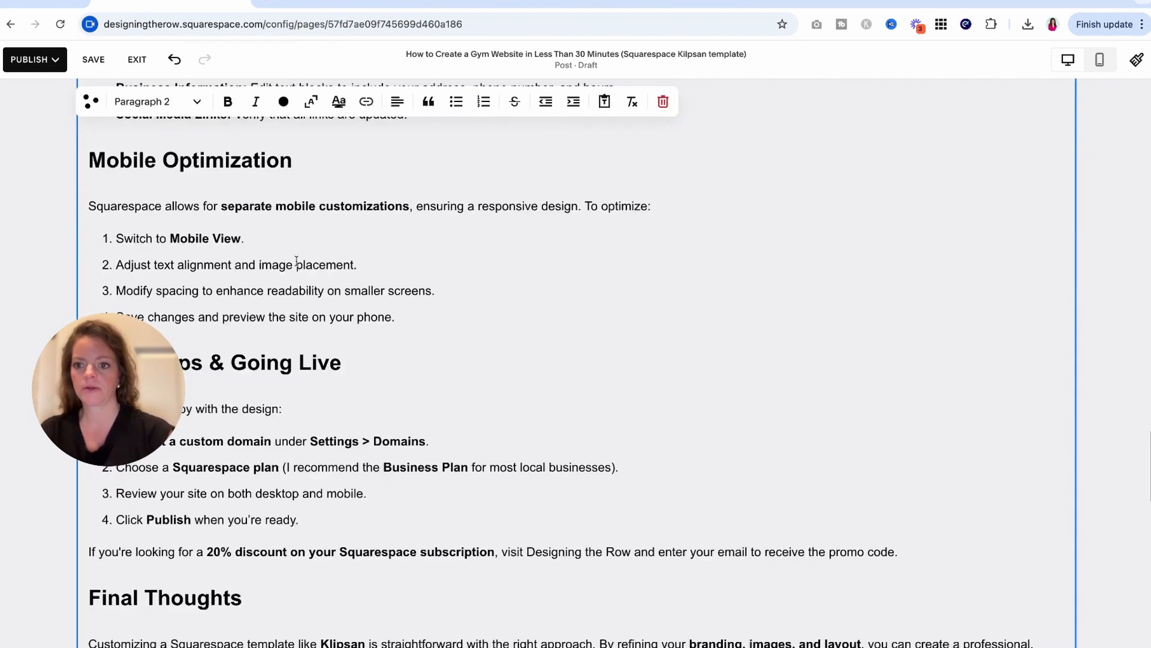
{"action": "key", "text": "Escape"}
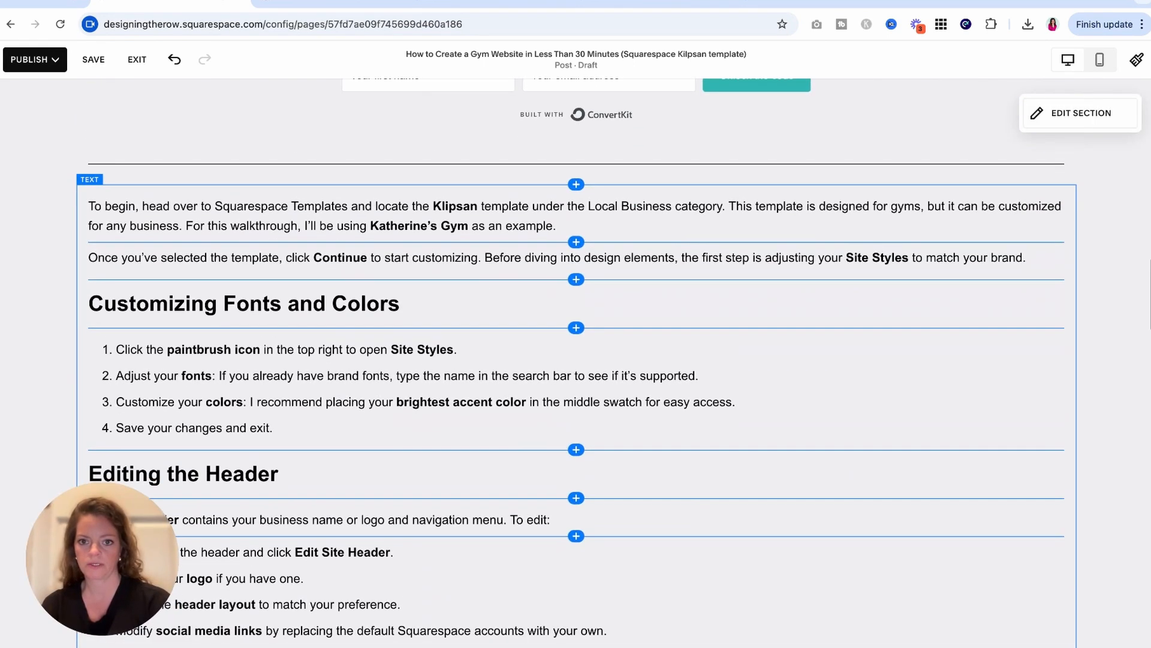
{"action": "left_click", "coordinate": [224, 207]}
{"action": "left_click", "coordinate": [215, 207]}
{"action": "key", "text": "shift+Right"}
{"action": "key", "text": "shift+Right"}
{"action": "key", "text": "shift+Right"}
{"action": "key", "text": "shift+Right"}
{"action": "key", "text": "shift+Right"}
{"action": "key", "text": "shift+Right"}
{"action": "key", "text": "shift+Right"}
{"action": "key", "text": "shift+Right"}
{"action": "key", "text": "shift+Right"}
{"action": "key", "text": "shift+Right"}
{"action": "key", "text": "shift+Right"}
{"action": "key", "text": "shift+Right"}
{"action": "key", "text": "shift+Right"}
{"action": "key", "text": "shift+Right"}
{"action": "key", "text": "shift+Right"}
{"action": "key", "text": "shift+Right"}
{"action": "key", "text": "shift+Right"}
{"action": "key", "text": "shift+Right"}
{"action": "key", "text": "shift+Right"}
{"action": "key", "text": "shift+Right"}
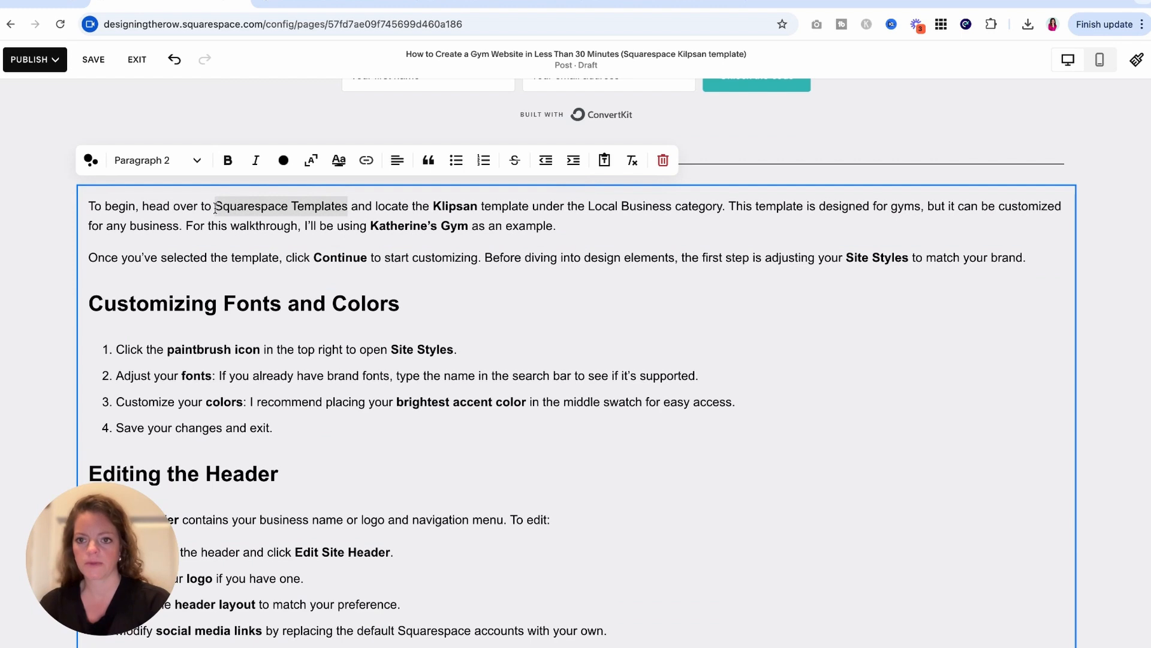
{"action": "key", "text": "super+k"}
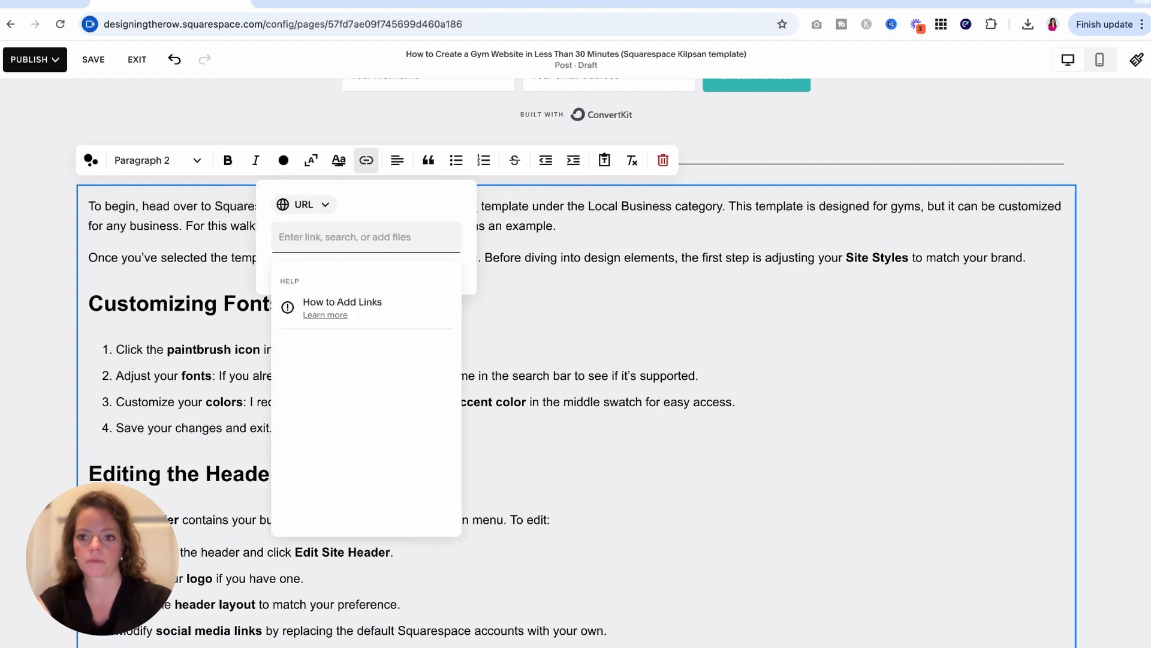
{"action": "type", "text": "www.square"}
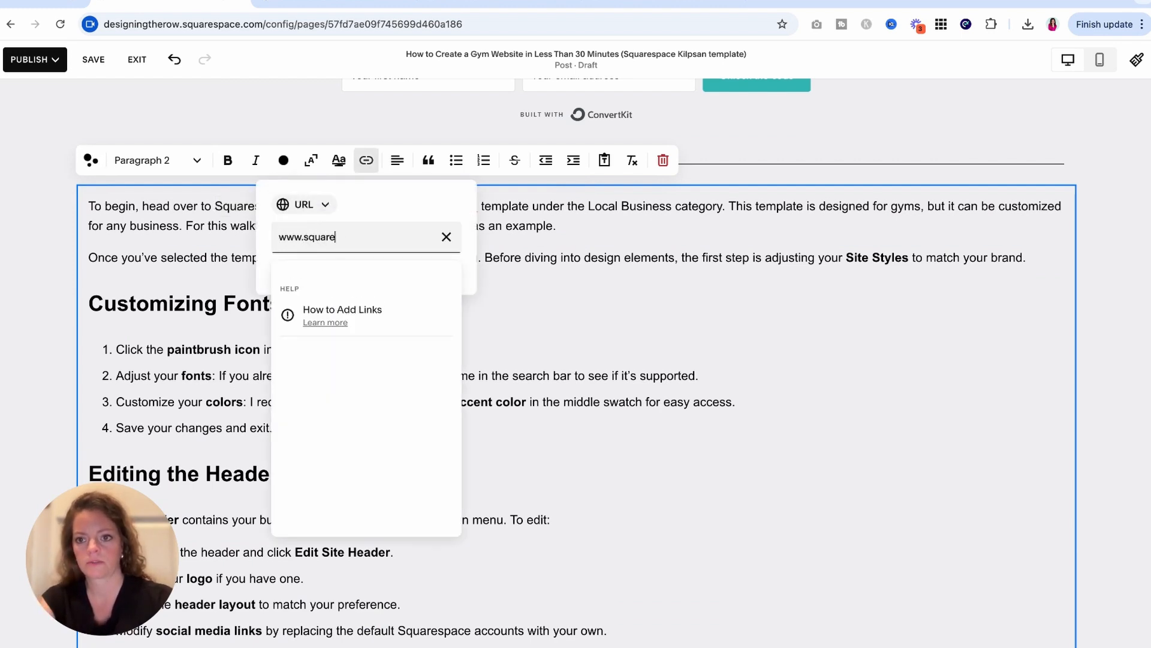
{"action": "type", "text": "space.com/temp"}
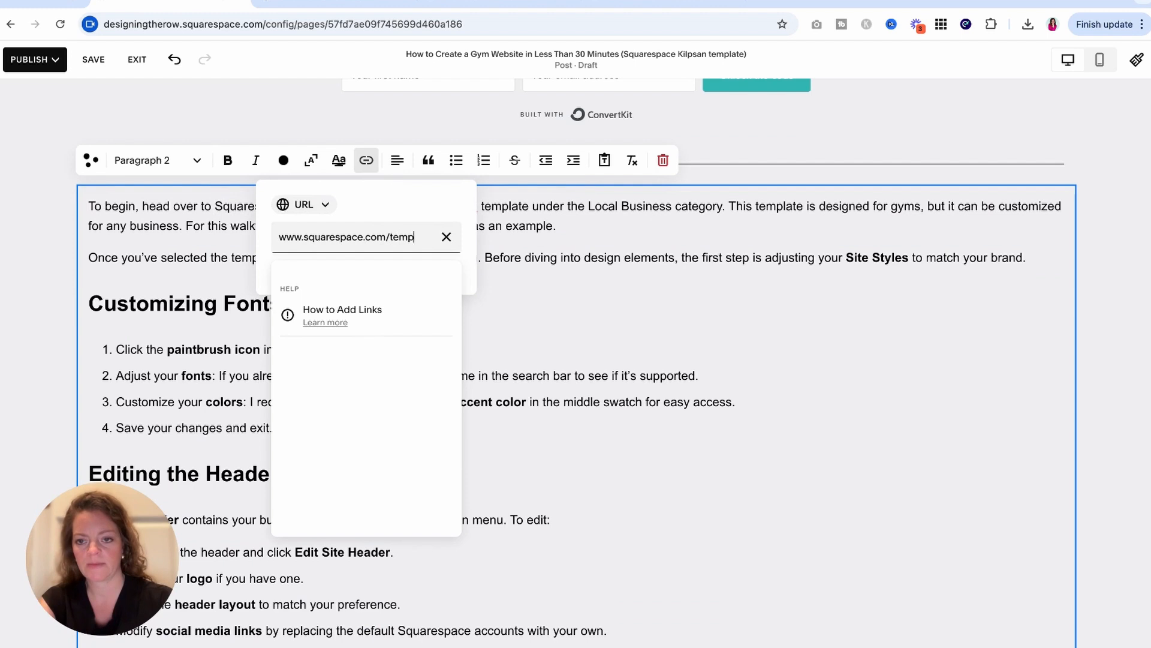
{"action": "type", "text": "late"}
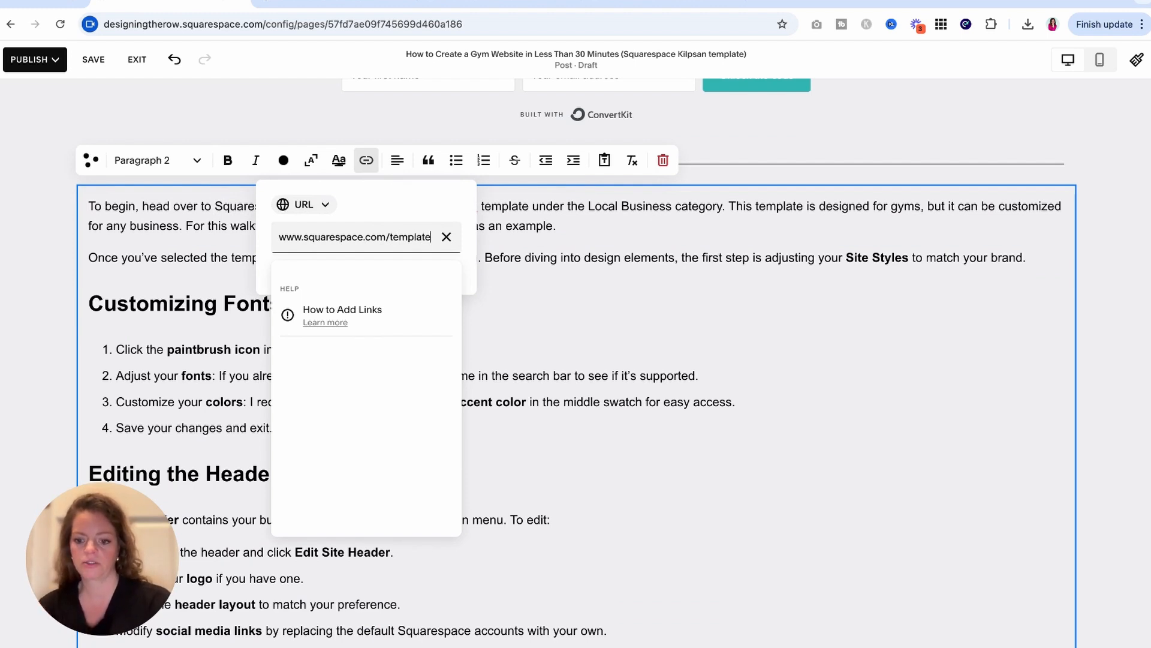
{"action": "type", "text": "s"}
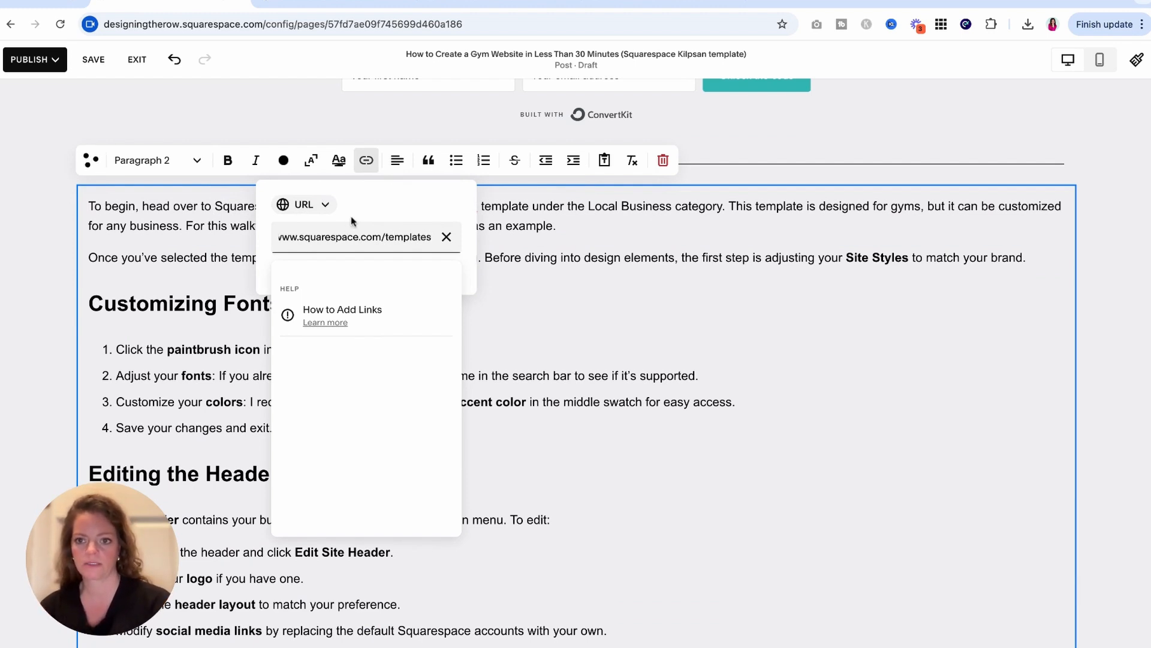
{"action": "left_click", "coordinate": [373, 209]}
Test the templates URL in a new browser tab, then return to the post and close the link editor
{"action": "triple_click", "coordinate": [388, 238]}
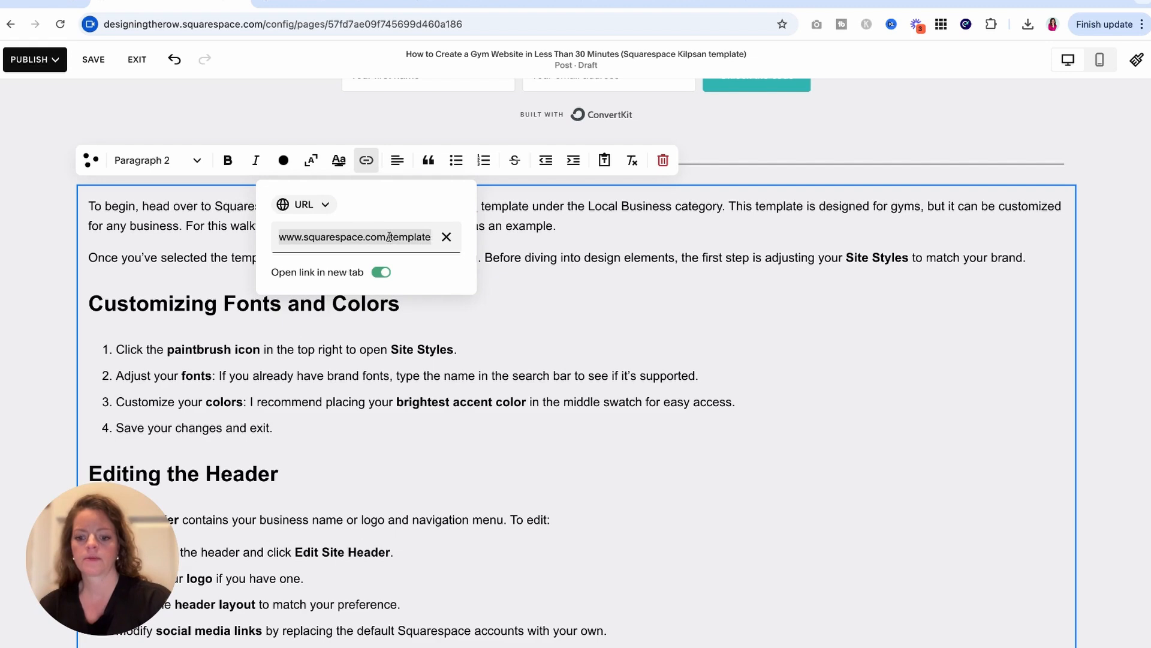
{"action": "key", "text": "super+c"}
{"action": "key", "text": "super+t"}
{"action": "key", "text": "super+v"}
{"action": "key", "text": "Return"}
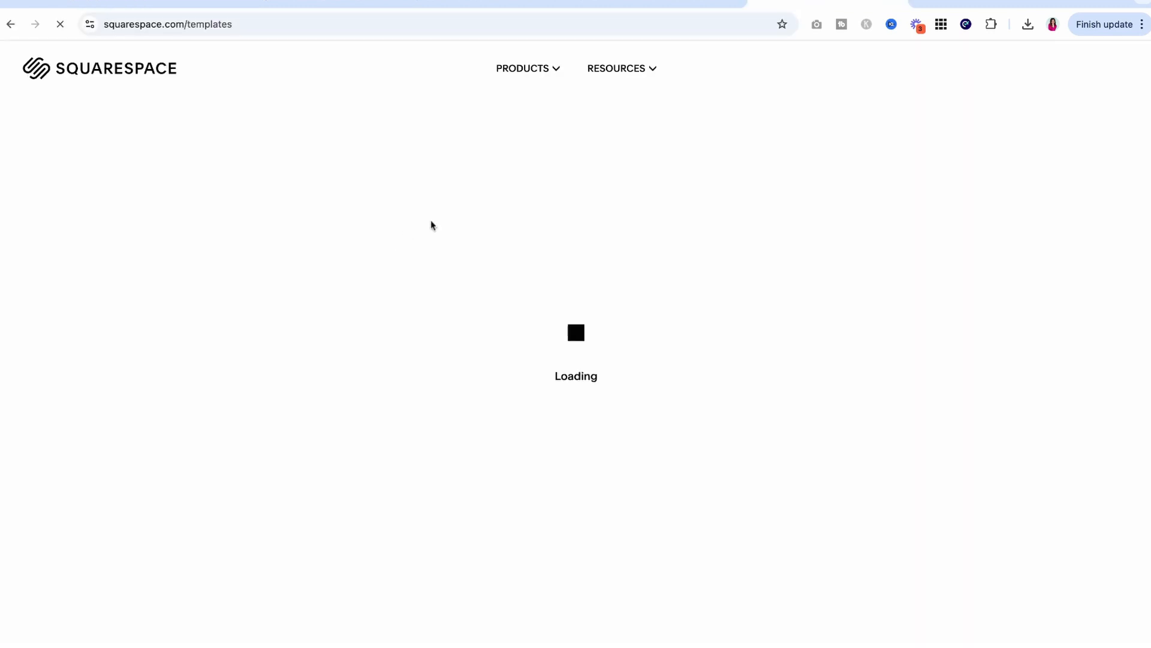
{"action": "key", "text": "super+w"}
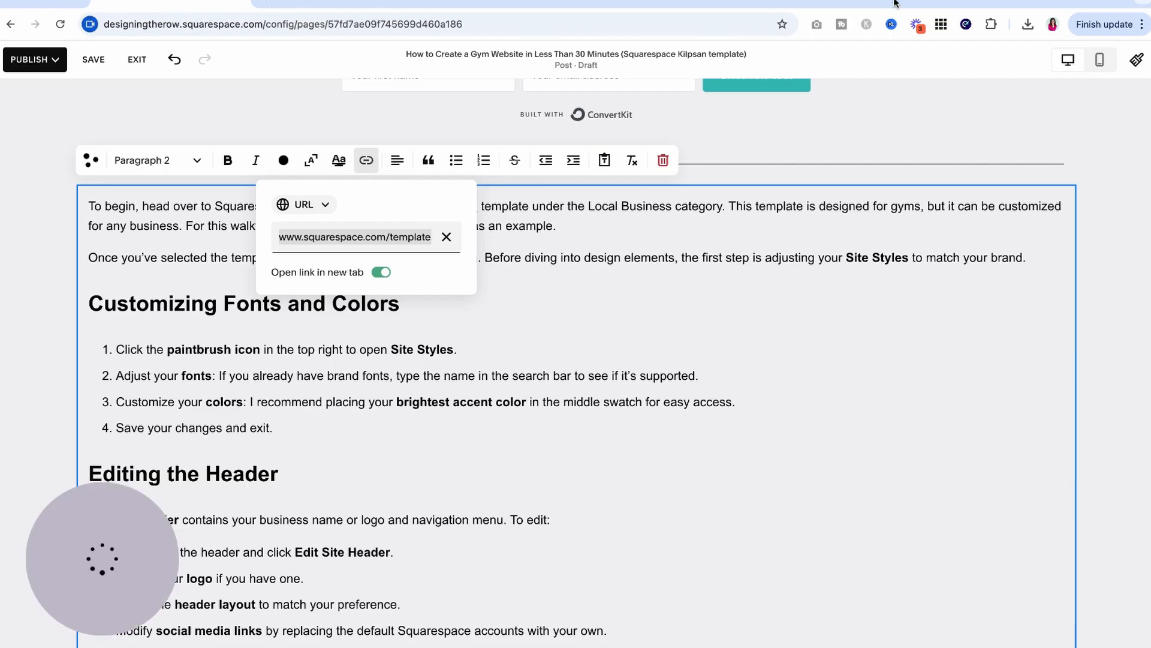
{"action": "left_click", "coordinate": [403, 208]}
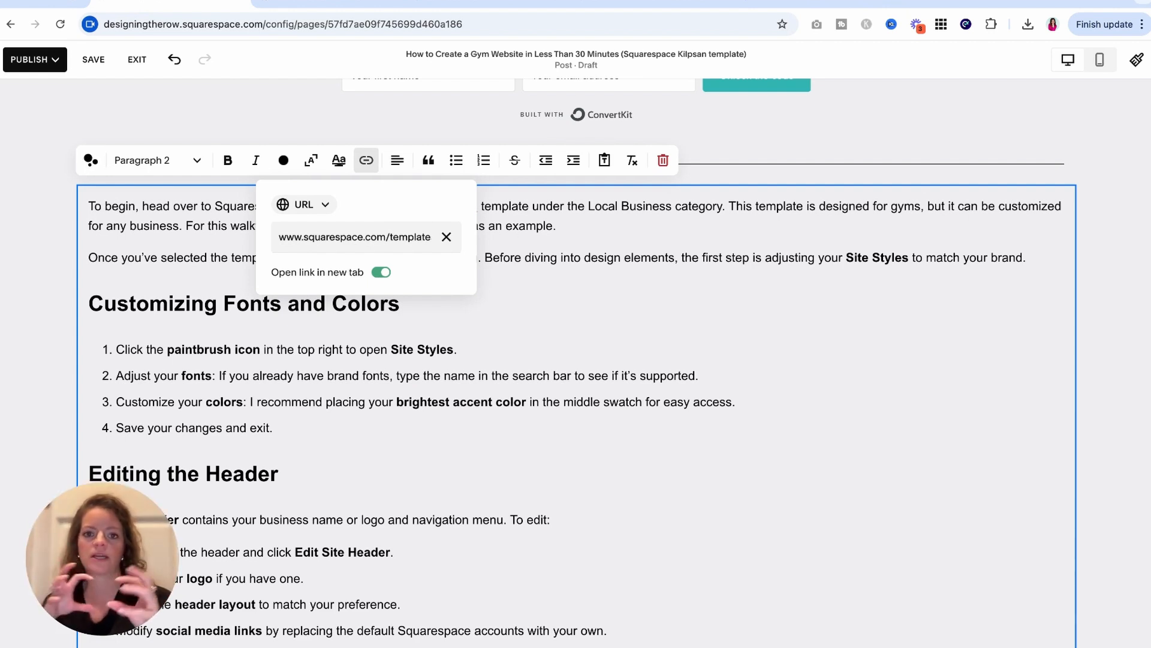
{"action": "left_click", "coordinate": [88, 257]}
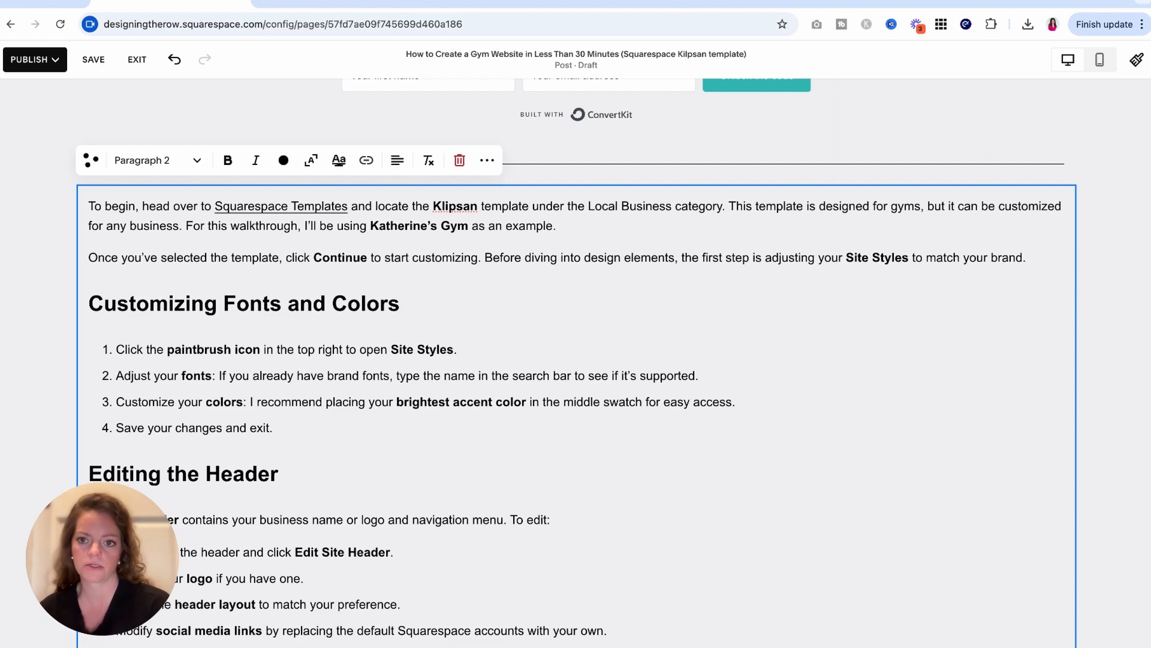
On the live blog, open the Website Templates category, copy "/blog/category/Website+Templates" from its address, and return to the post editor
{"action": "scroll", "coordinate": [576, 359], "scroll_direction": "down", "scroll_amount": 2}
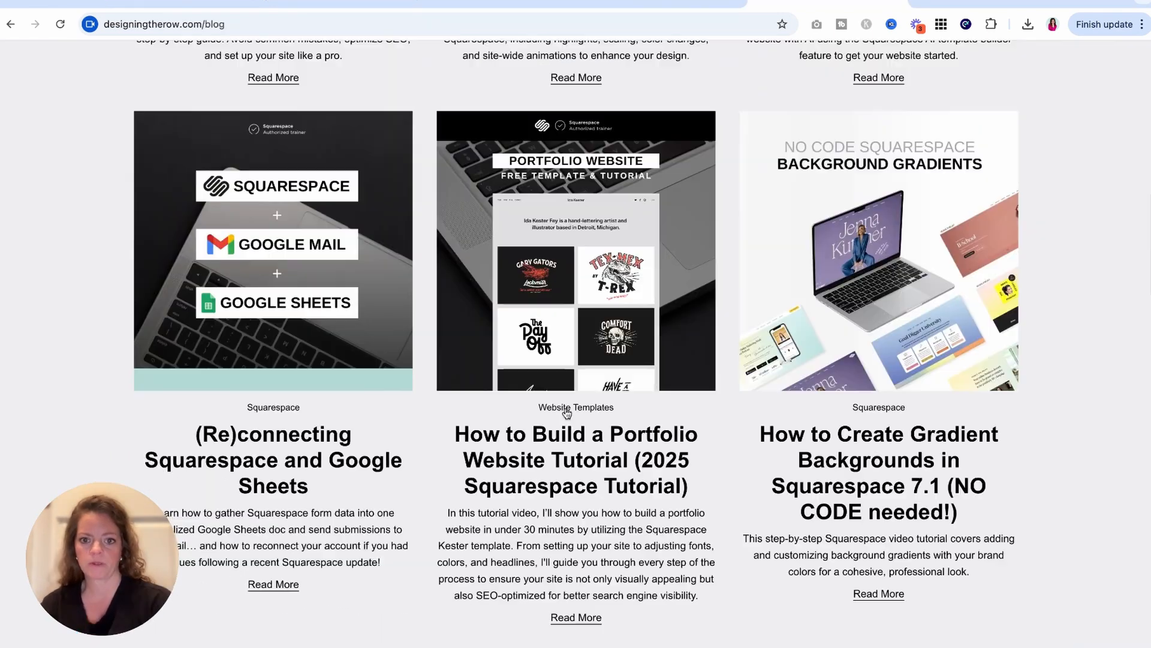
{"action": "left_click", "coordinate": [567, 408]}
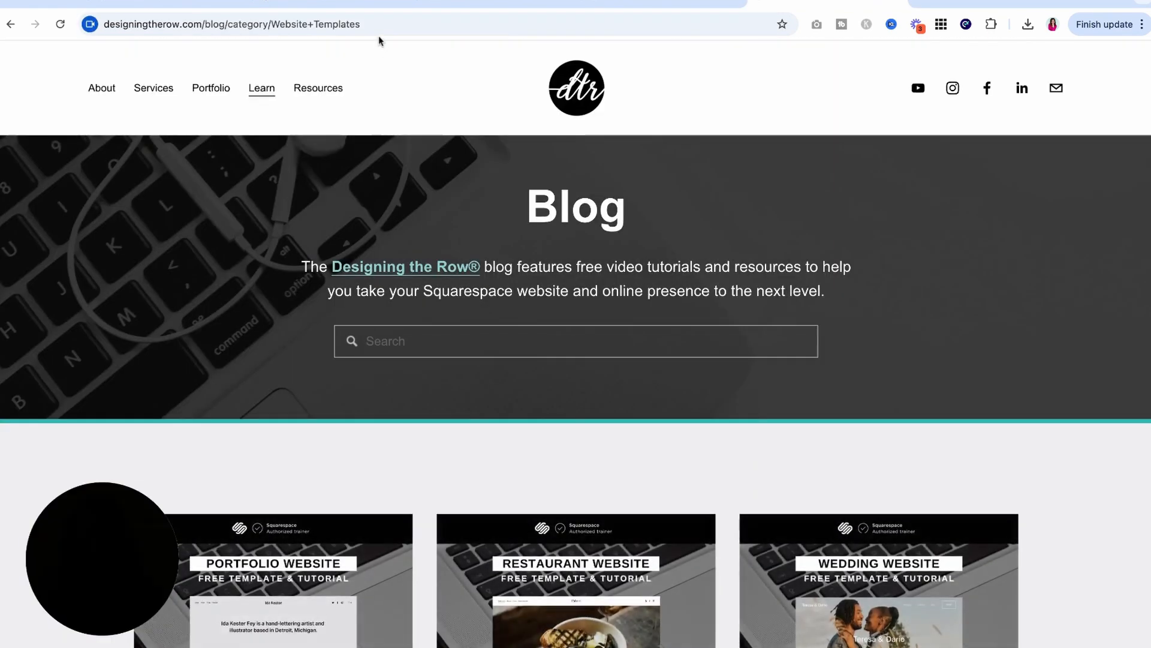
{"action": "left_click", "coordinate": [381, 24]}
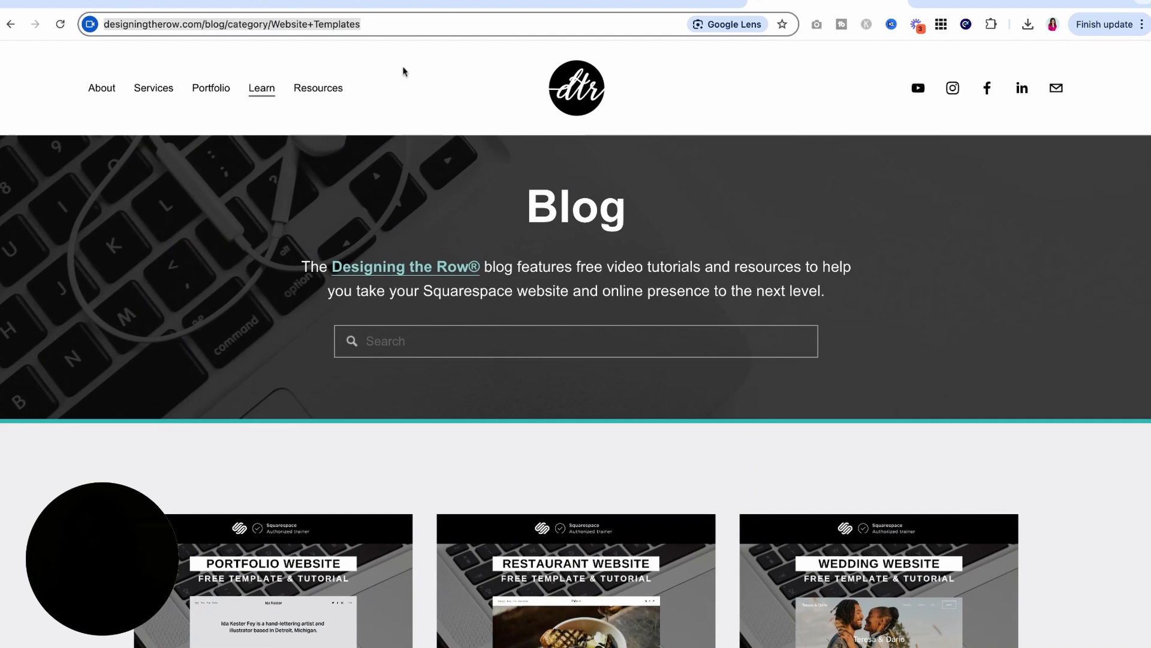
{"action": "left_click", "coordinate": [373, 24]}
{"action": "left_click_drag", "start_coordinate": [444, 26], "coordinate": [260, 28]}
{"action": "key", "text": "super+c"}
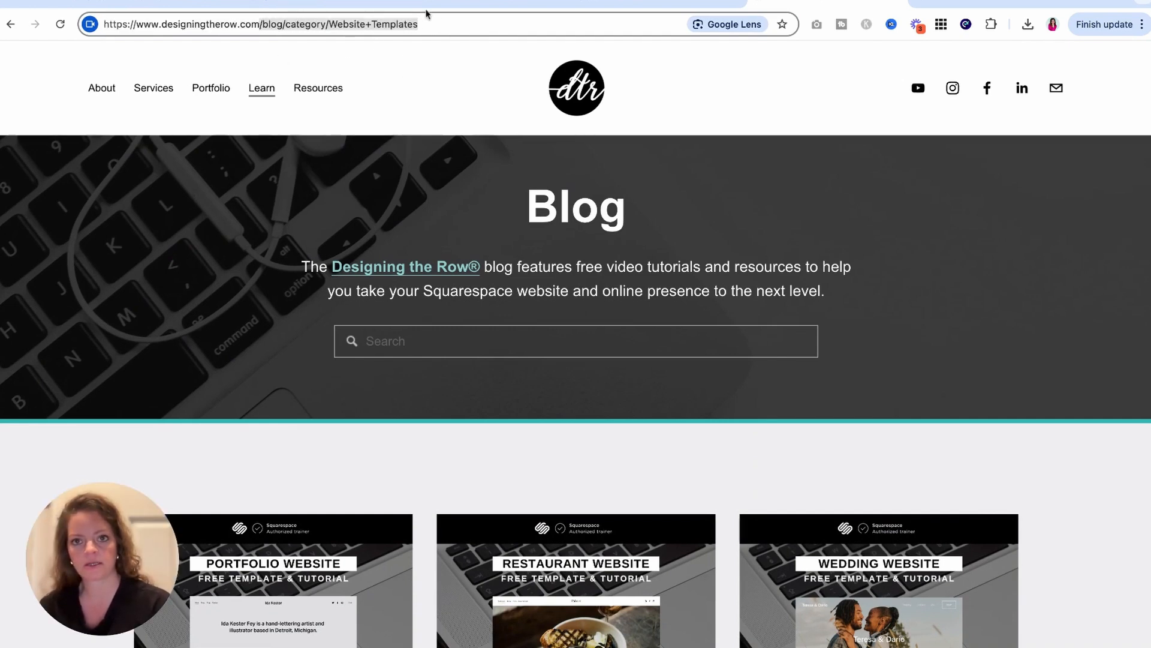
{"action": "left_click", "coordinate": [209, 9]}
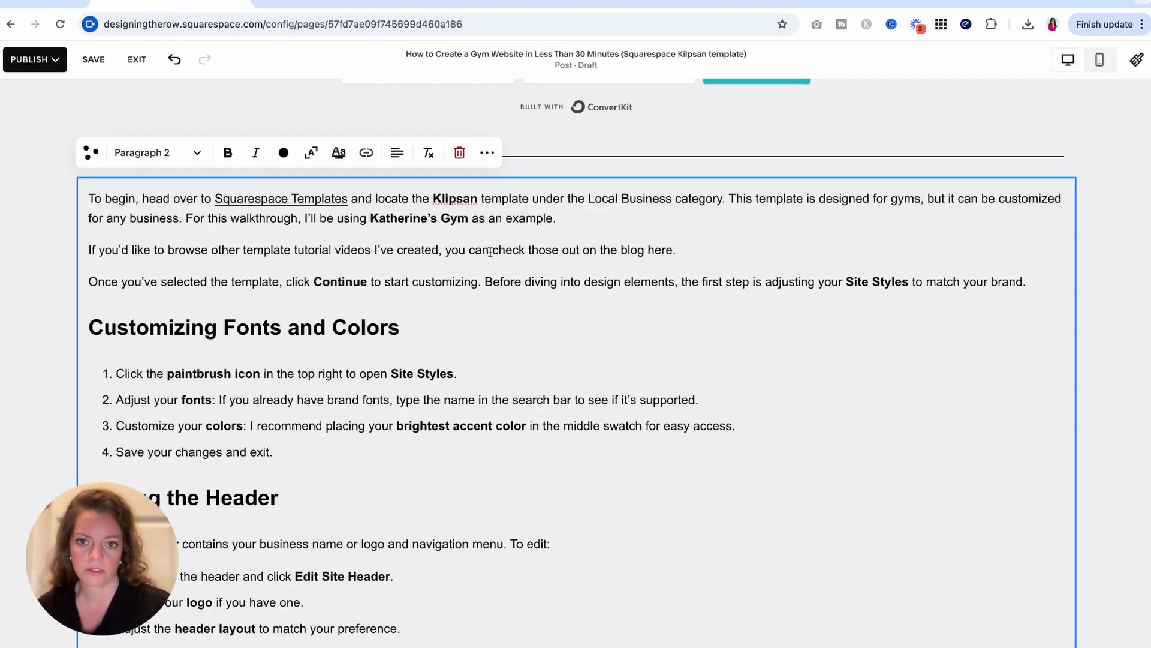
Link "check those out on the blog here" in the article's second paragraph to /blog/category/Website+Templates and save the post
{"action": "left_click_drag", "start_coordinate": [492, 252], "coordinate": [673, 251]}
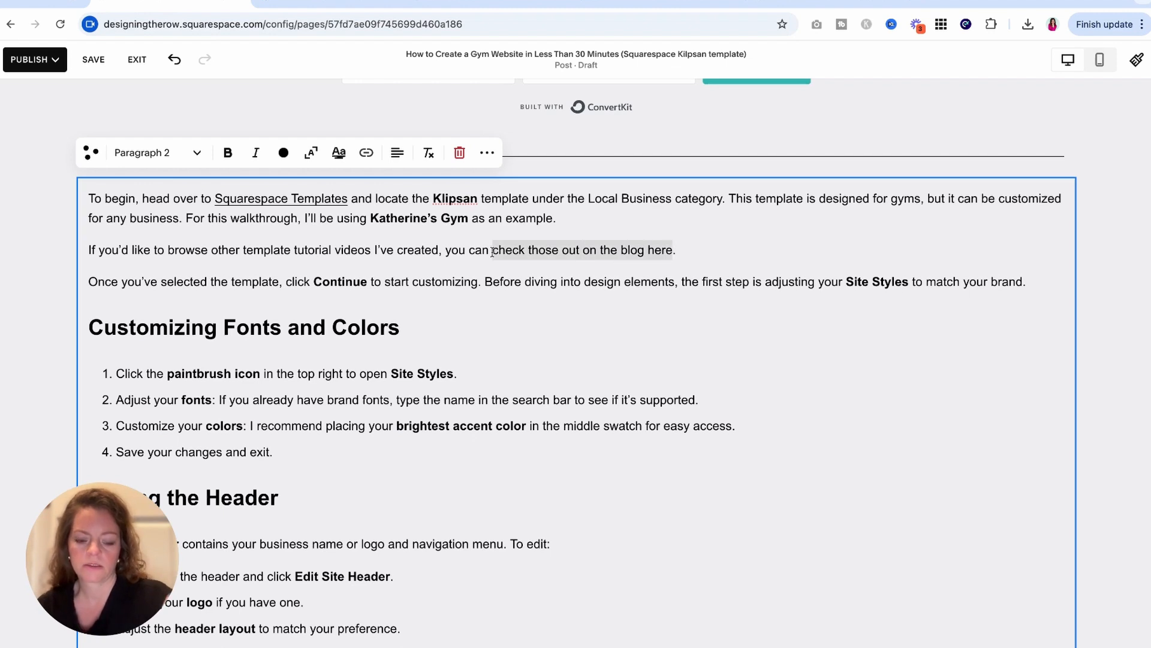
{"action": "key", "text": "super+k"}
{"action": "key", "text": "super+v"}
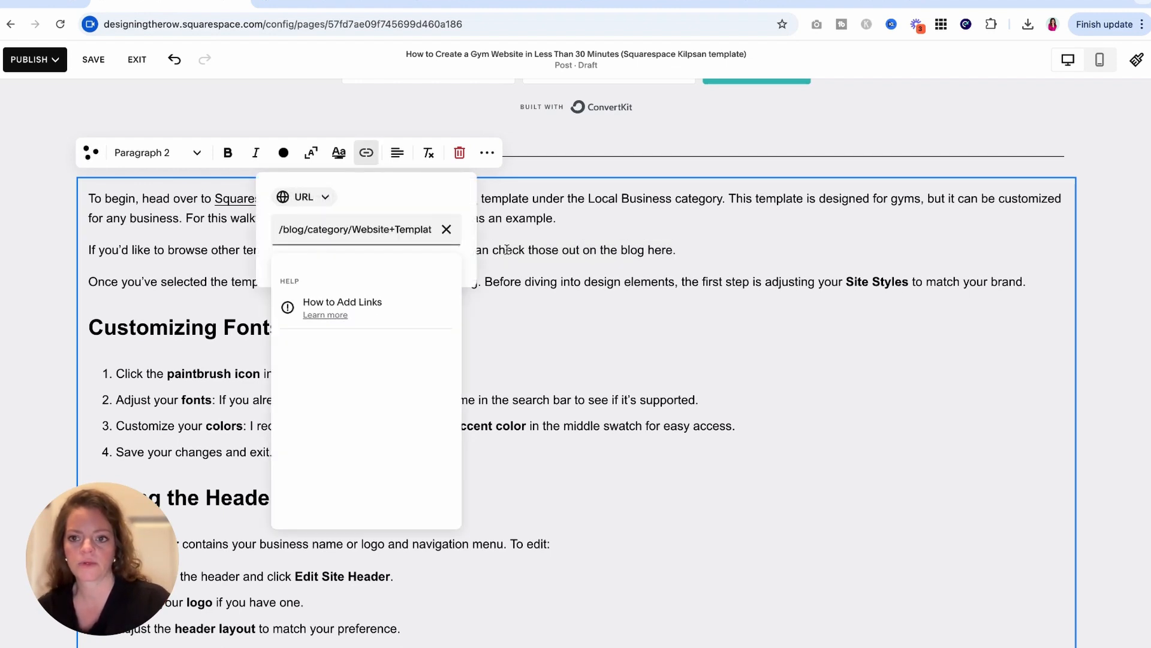
{"action": "left_click", "coordinate": [586, 268]}
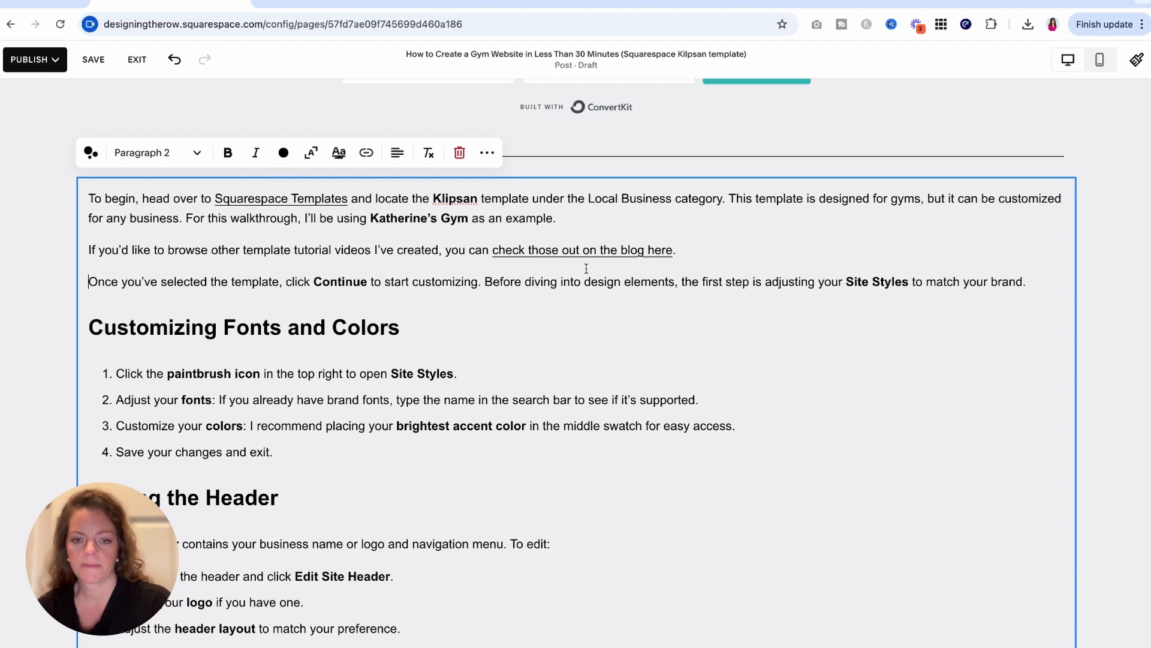
{"action": "left_click", "coordinate": [93, 61]}
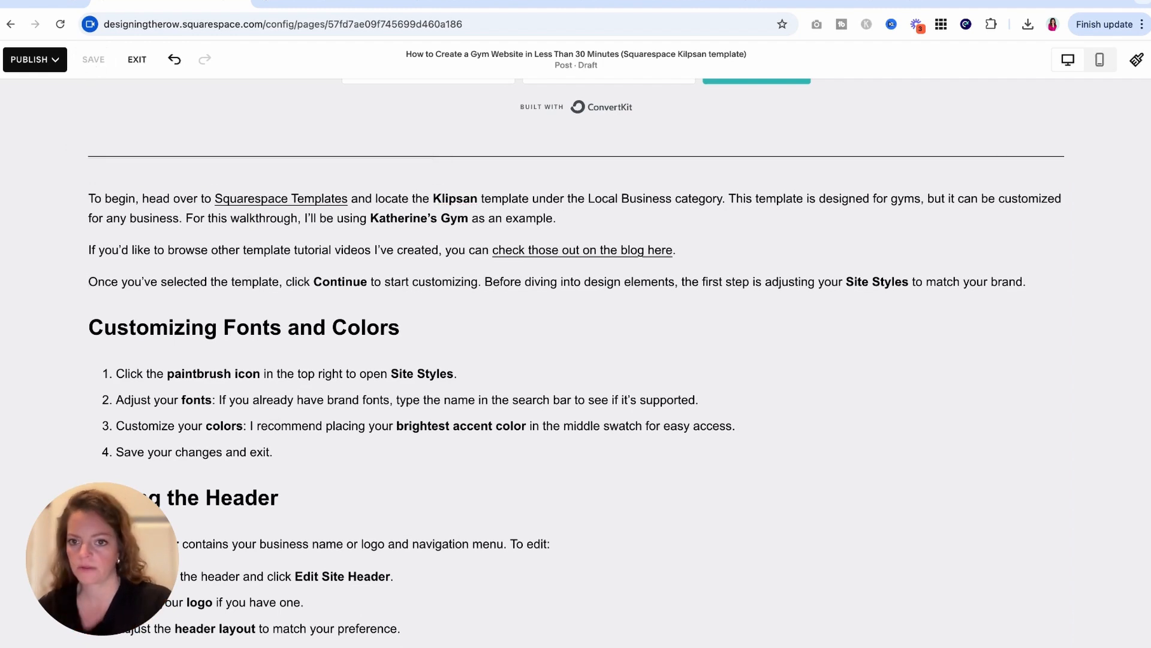
Read through the pasted article from the introduction to Final Thoughts, checking its headings, formatting and places that need links
{"action": "scroll", "coordinate": [280, 352], "scroll_direction": "down", "scroll_amount": 4}
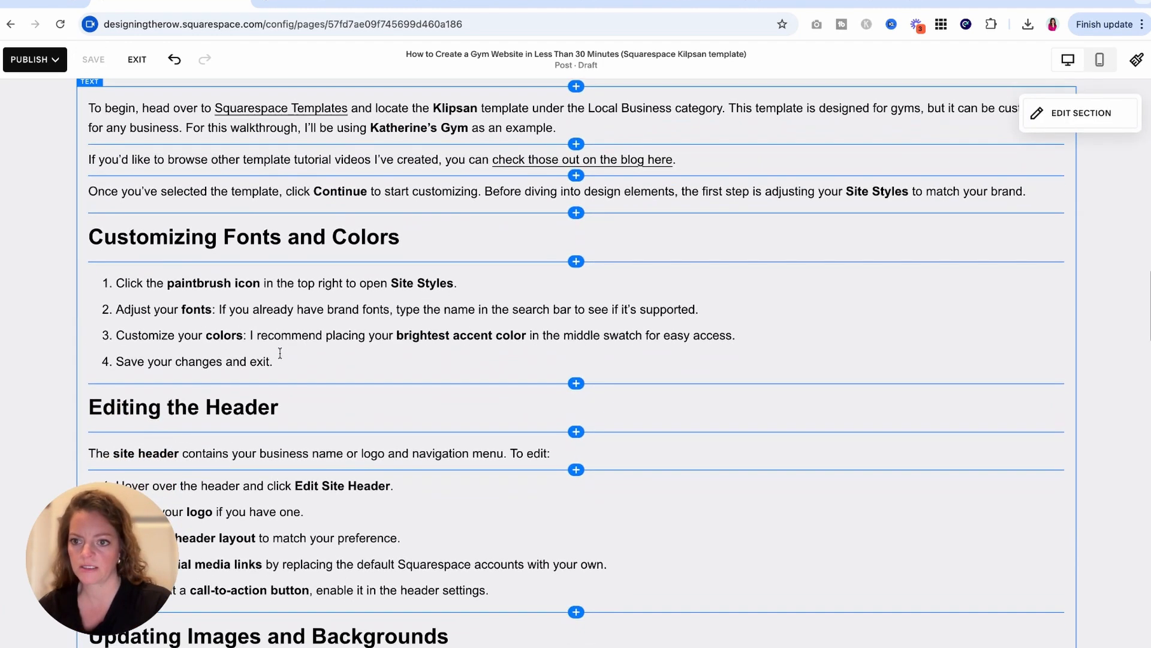
{"action": "scroll", "coordinate": [576, 362], "scroll_direction": "up", "scroll_amount": 1}
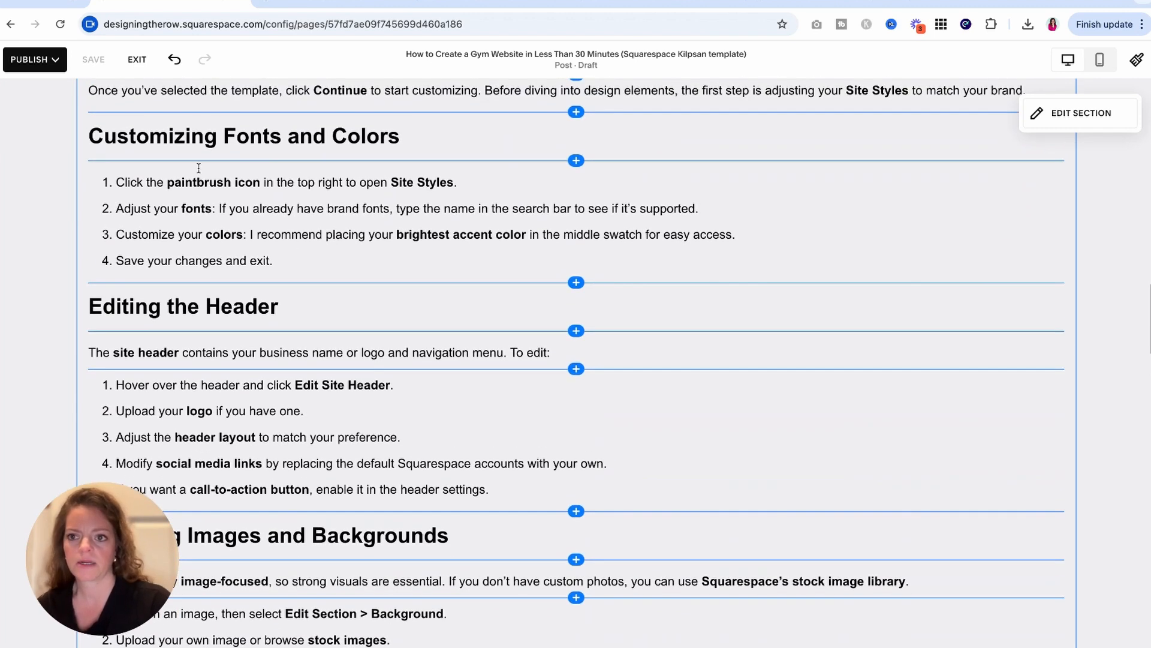
{"action": "scroll", "coordinate": [393, 330], "scroll_direction": "down", "scroll_amount": 2}
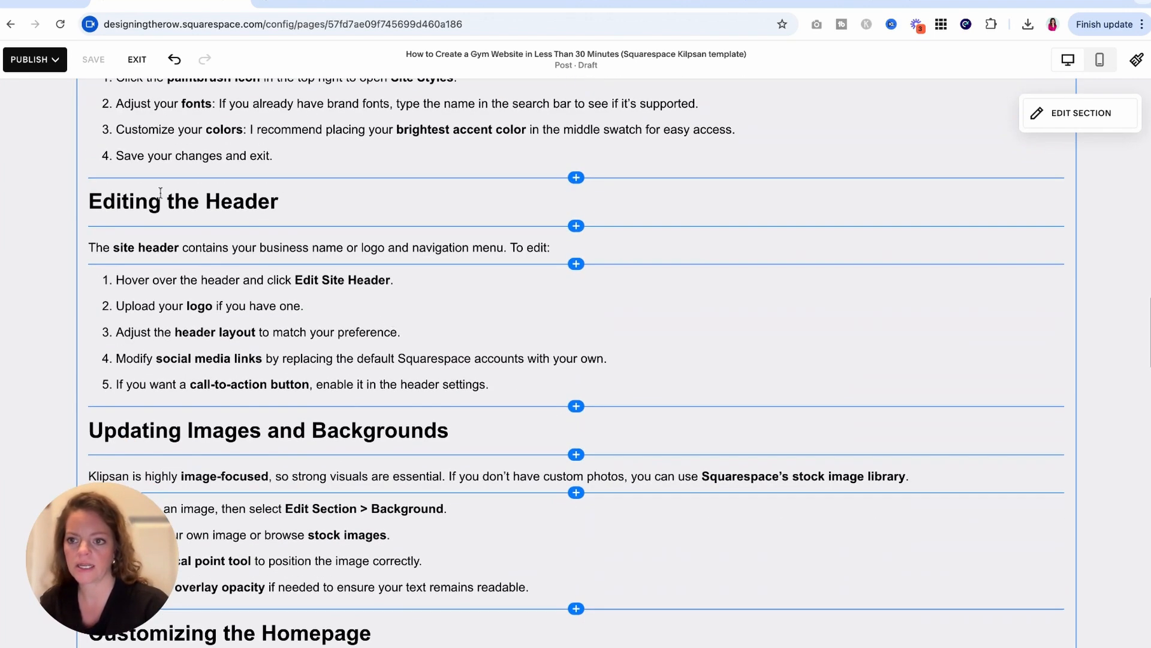
{"action": "scroll", "coordinate": [165, 192], "scroll_direction": "down", "scroll_amount": 1}
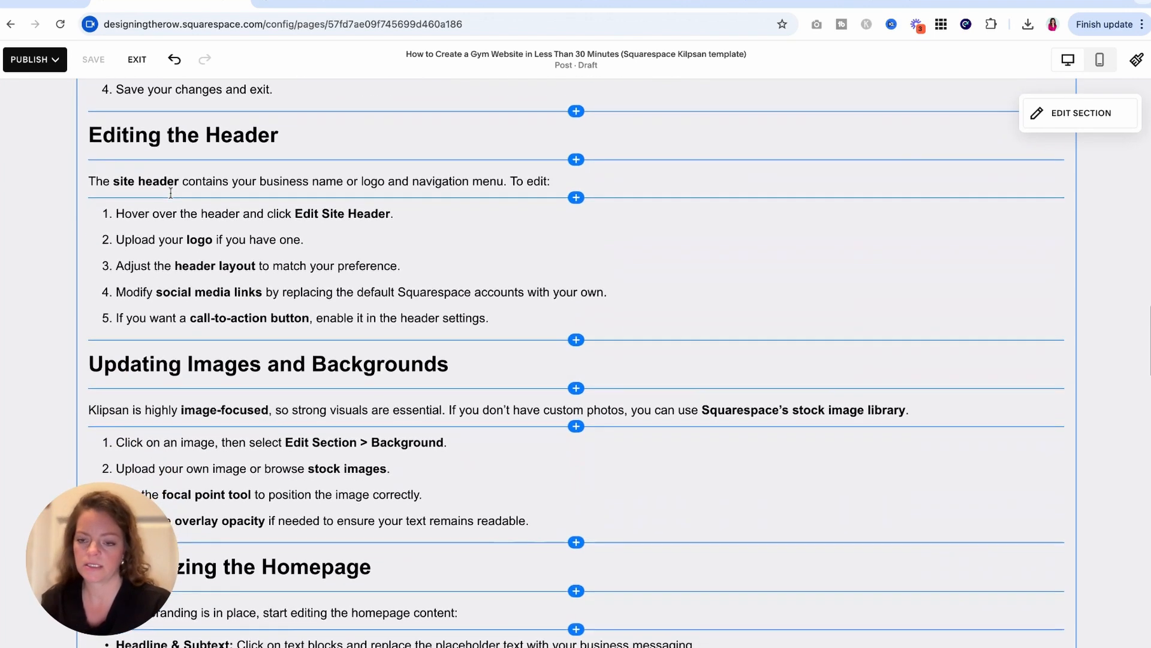
{"action": "scroll", "coordinate": [170, 198], "scroll_direction": "down", "scroll_amount": 2}
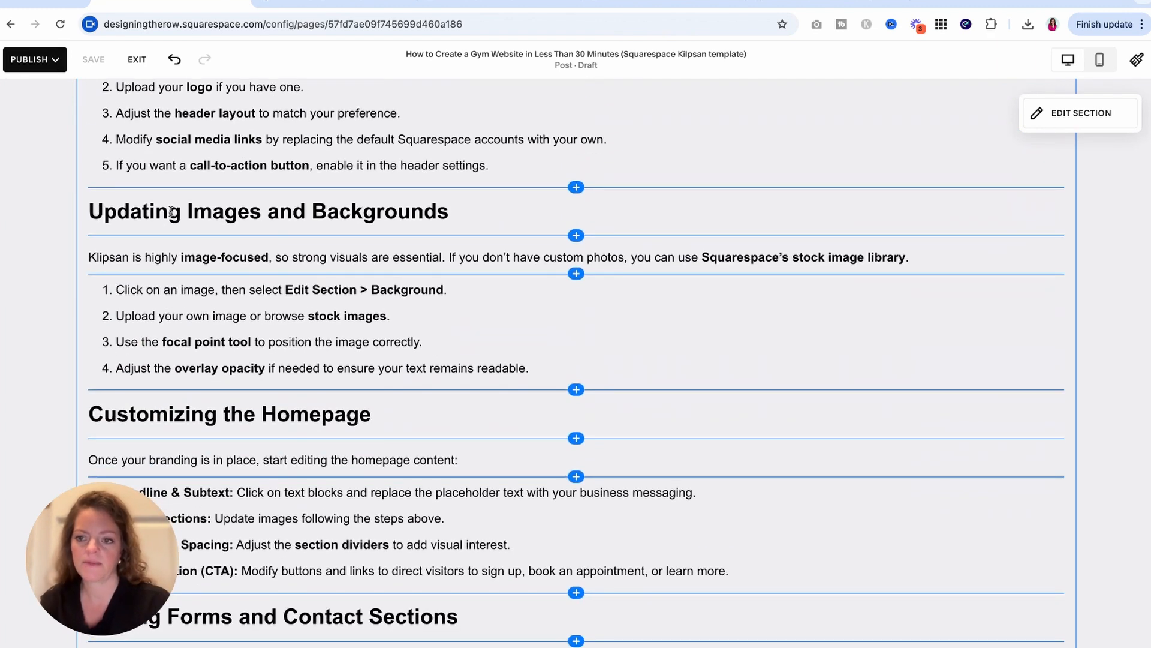
{"action": "scroll", "coordinate": [171, 211], "scroll_direction": "down", "scroll_amount": 3}
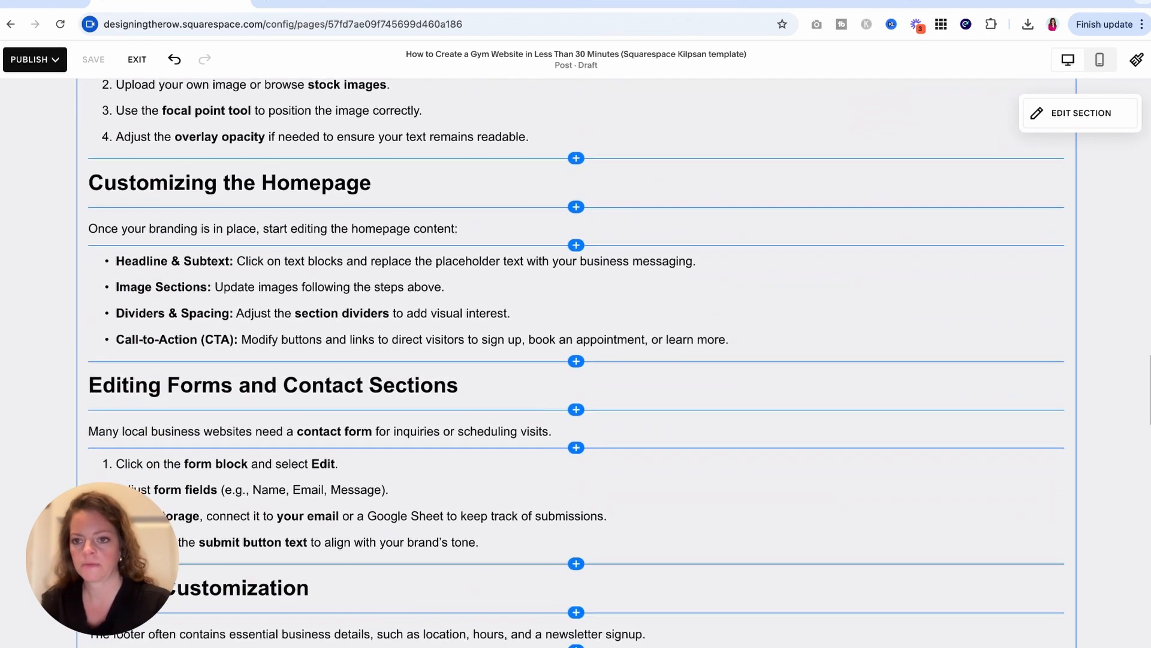
{"action": "scroll", "coordinate": [576, 360], "scroll_direction": "down", "scroll_amount": 2}
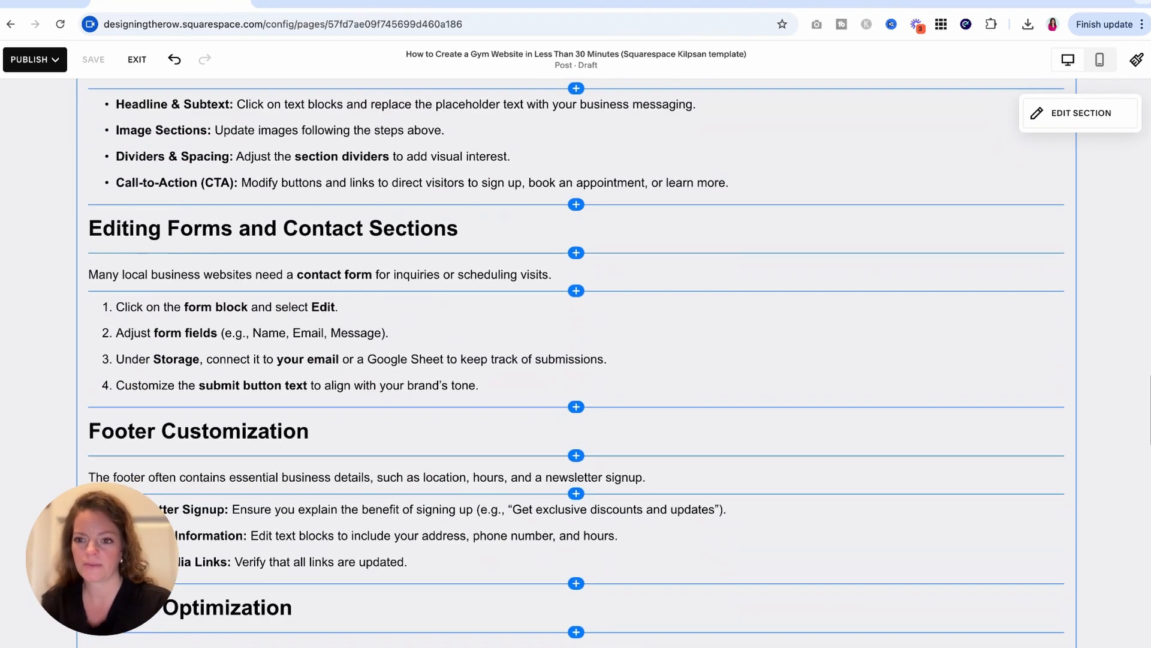
{"action": "scroll", "coordinate": [576, 360], "scroll_direction": "down", "scroll_amount": 1}
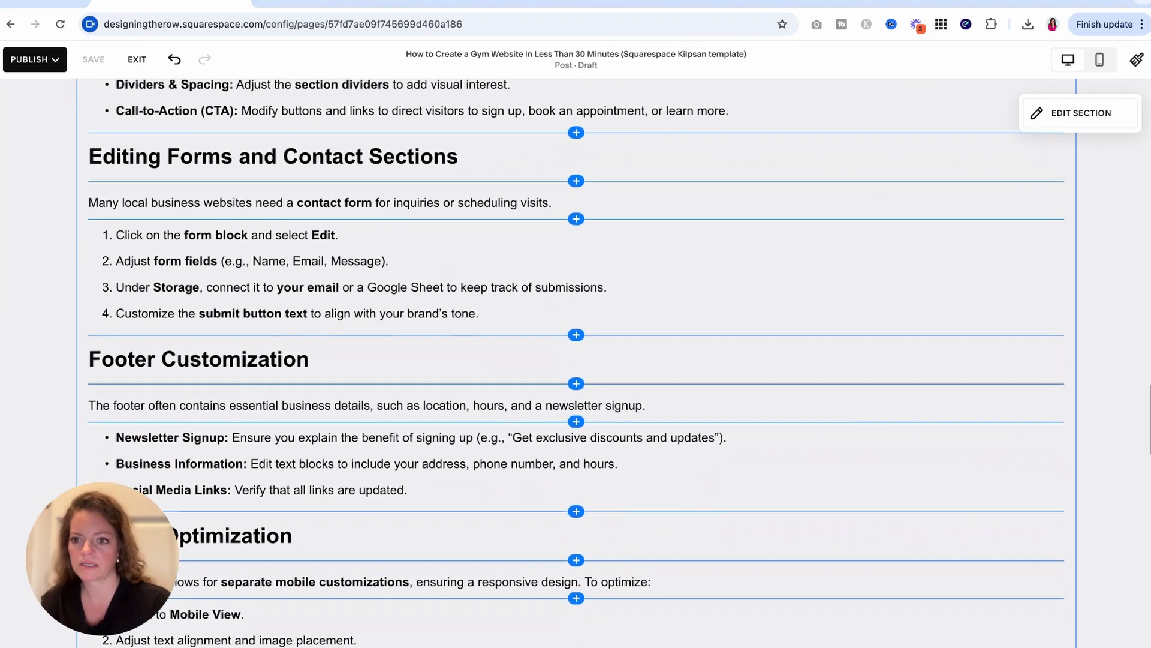
{"action": "scroll", "coordinate": [576, 360], "scroll_direction": "down", "scroll_amount": 3}
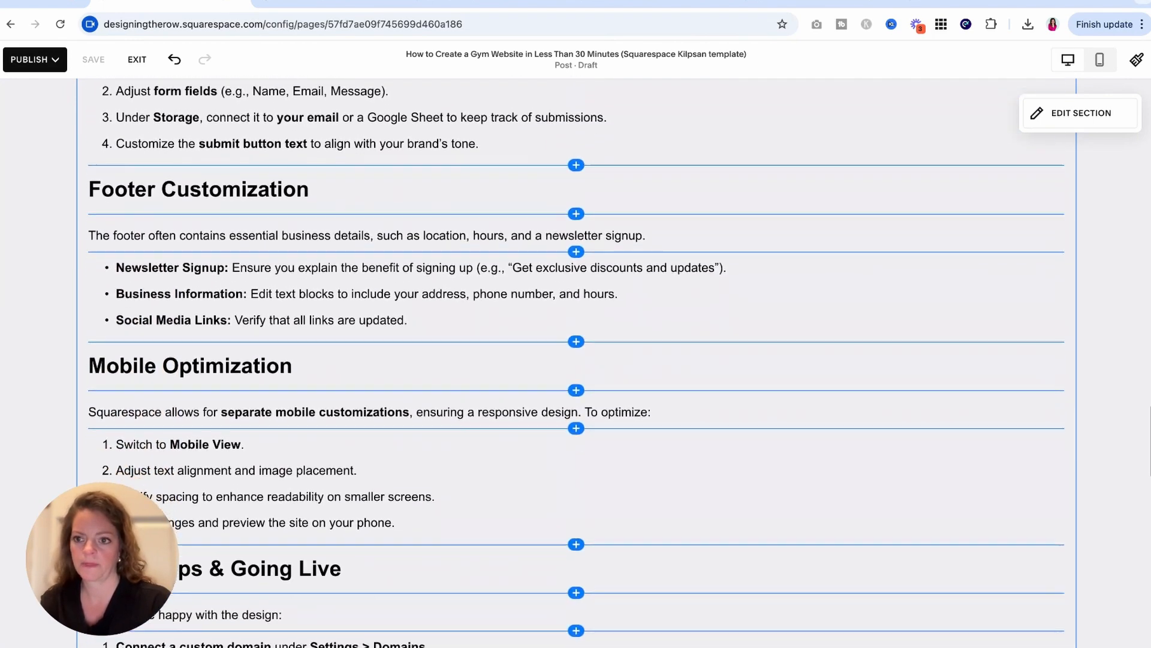
{"action": "scroll", "coordinate": [576, 360], "scroll_direction": "down", "scroll_amount": 3}
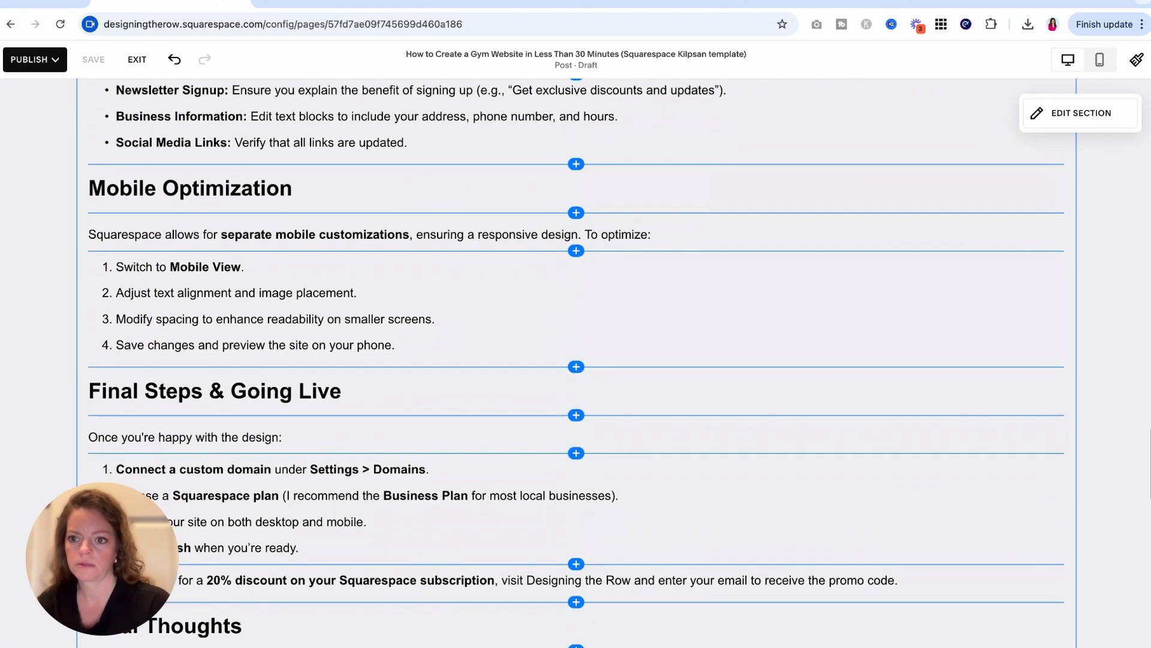
{"action": "scroll", "coordinate": [575, 360], "scroll_direction": "down", "scroll_amount": 3}
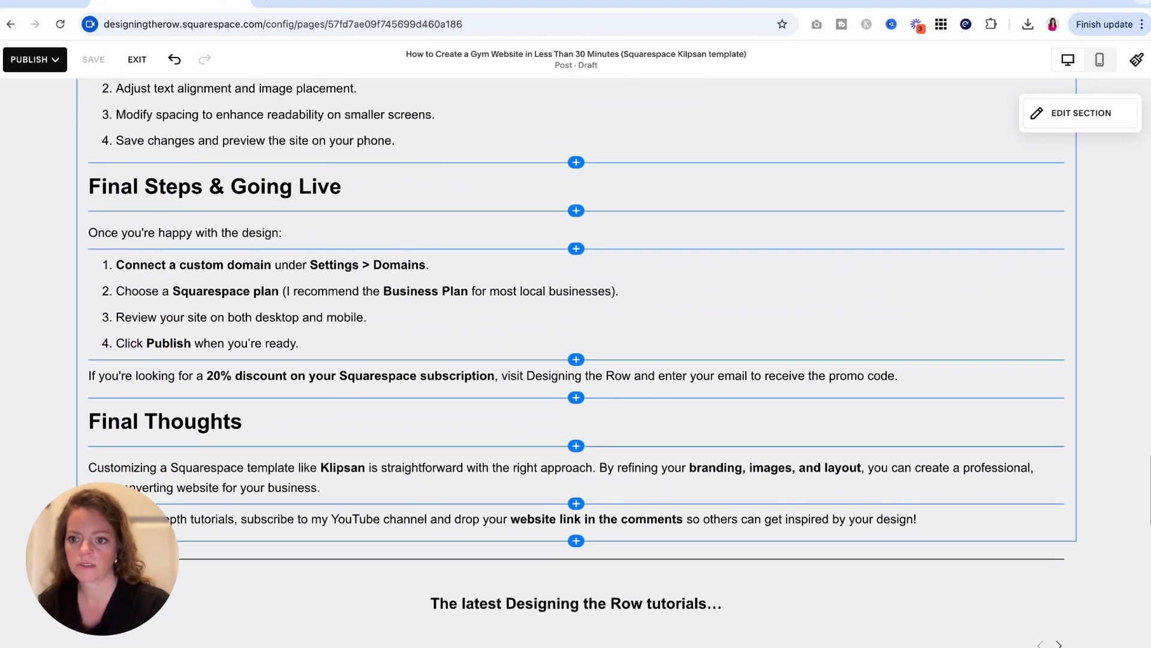
Replace "visit Designing the Row" in the 20% discount sentence with a linked "click here" and save the post
{"action": "scroll", "coordinate": [575, 359], "scroll_direction": "down", "scroll_amount": 2}
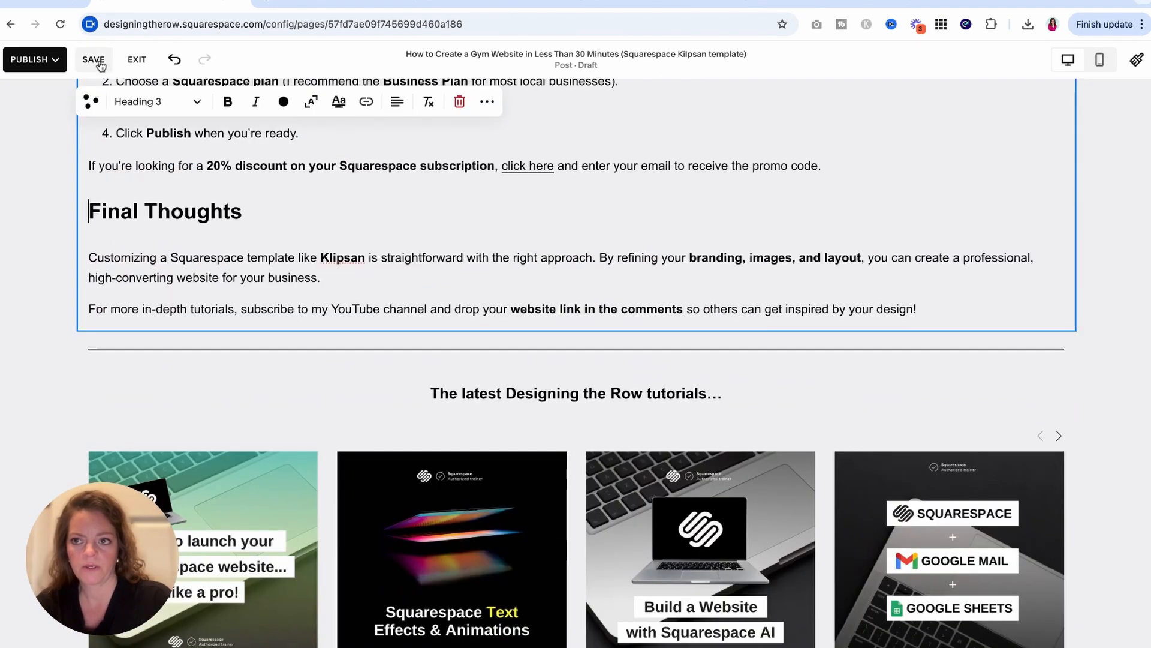
{"action": "left_click", "coordinate": [93, 59]}
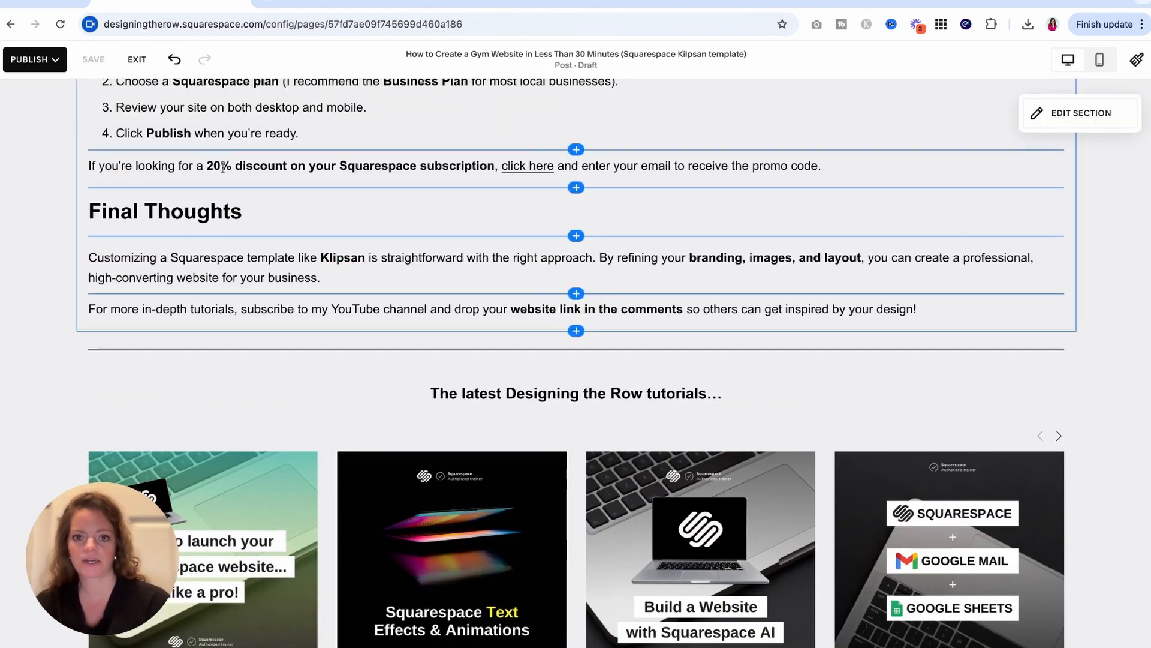
Leave the post editor and open the settings of the gym website draft post
{"action": "scroll", "coordinate": [223, 168], "scroll_direction": "up", "scroll_amount": 9}
{"action": "scroll", "coordinate": [222, 167], "scroll_direction": "up", "scroll_amount": 20}
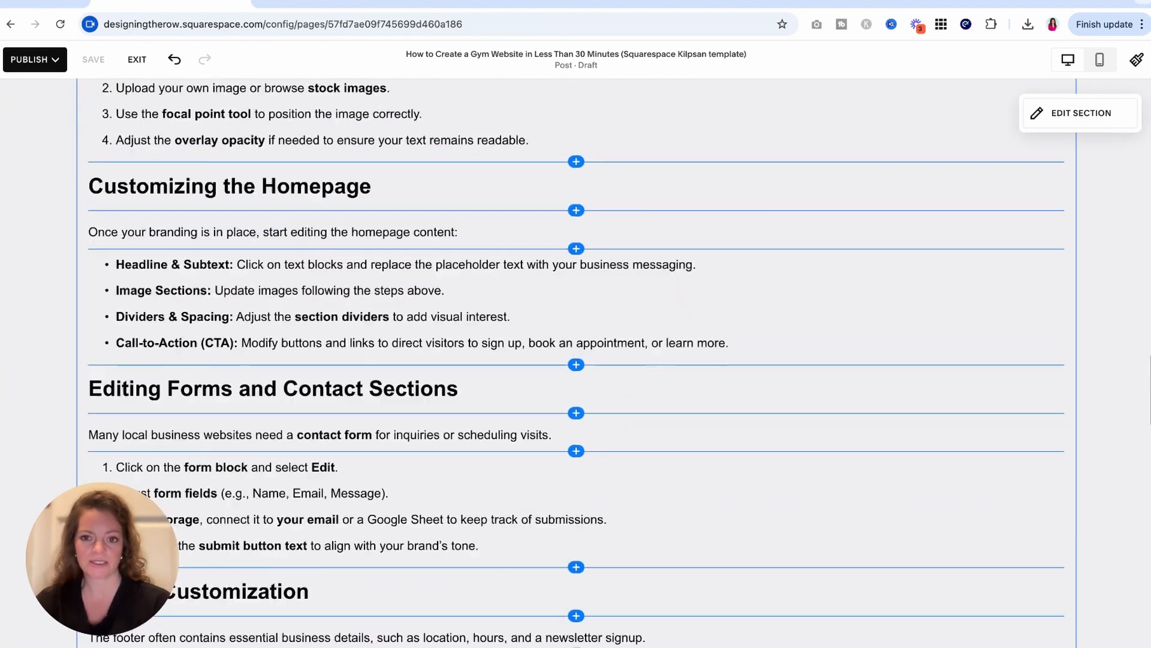
{"action": "scroll", "coordinate": [163, 89], "scroll_direction": "up", "scroll_amount": 9}
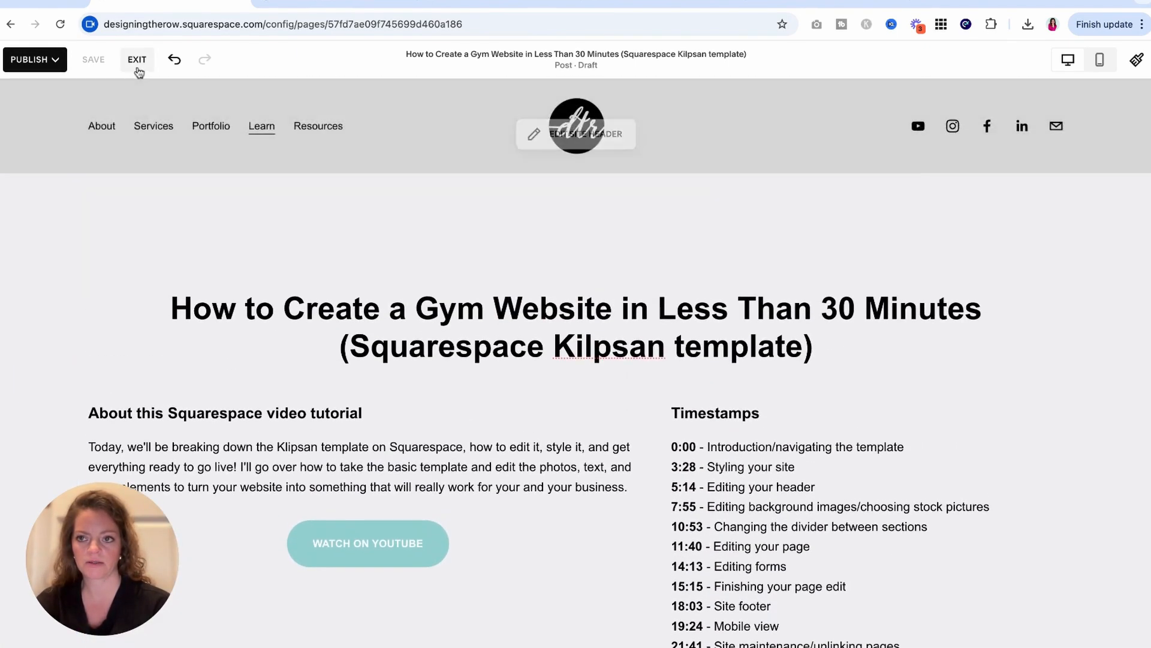
{"action": "left_click", "coordinate": [137, 60]}
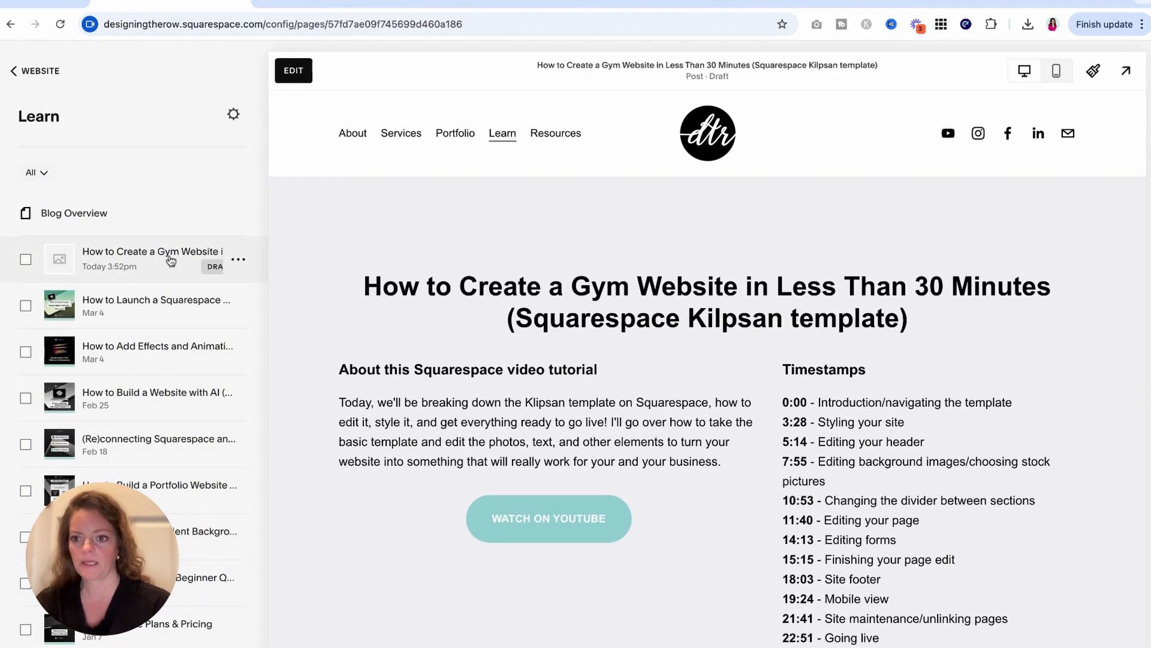
{"action": "left_click", "coordinate": [238, 260]}
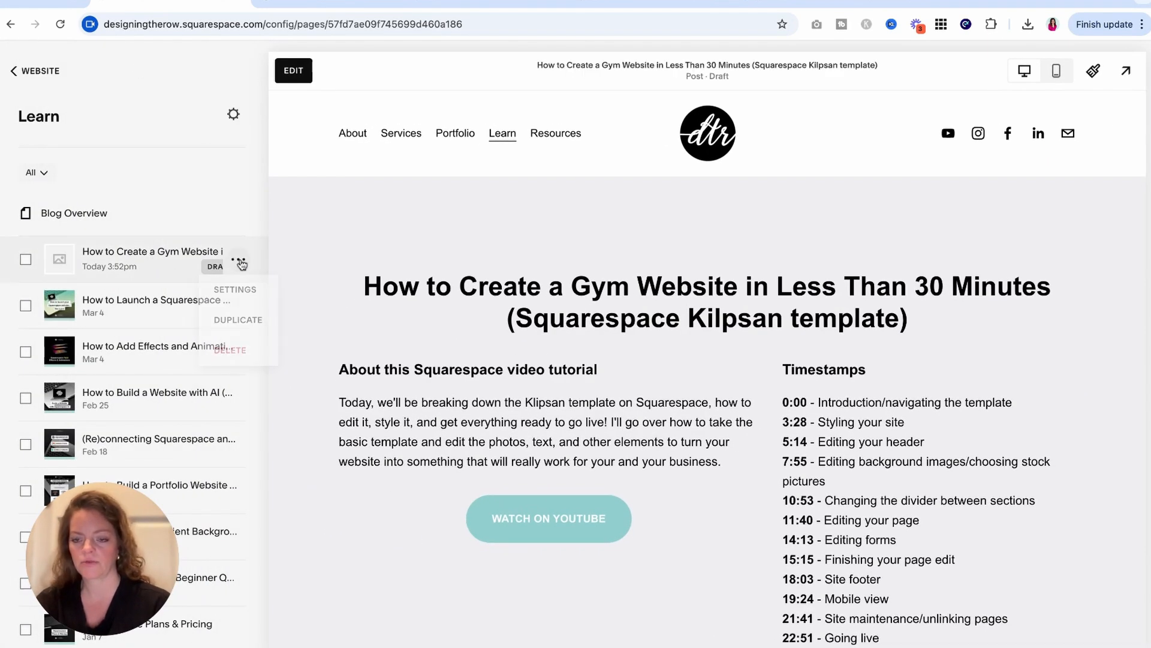
{"action": "left_click", "coordinate": [250, 298]}
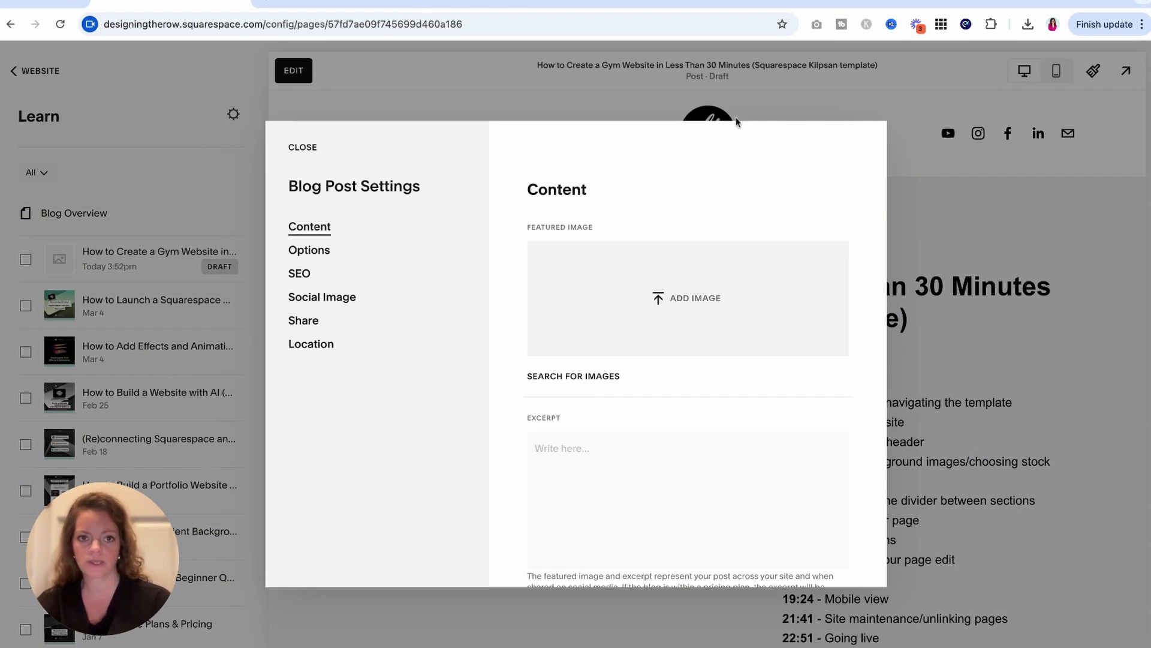
Examine the featured images and excerpts of the existing posts on the live blog's Website Templates category page
{"action": "left_click", "coordinate": [827, 6]}
{"action": "scroll", "coordinate": [451, 479], "scroll_direction": "down", "scroll_amount": 8}
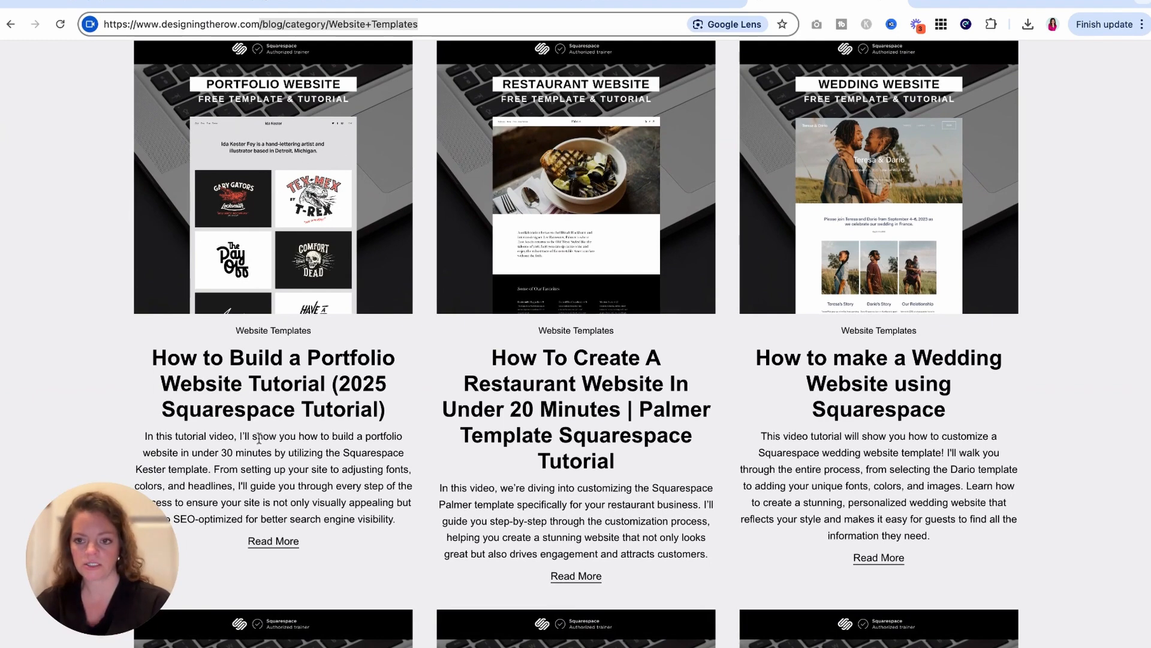
{"action": "scroll", "coordinate": [382, 403], "scroll_direction": "down", "scroll_amount": 1}
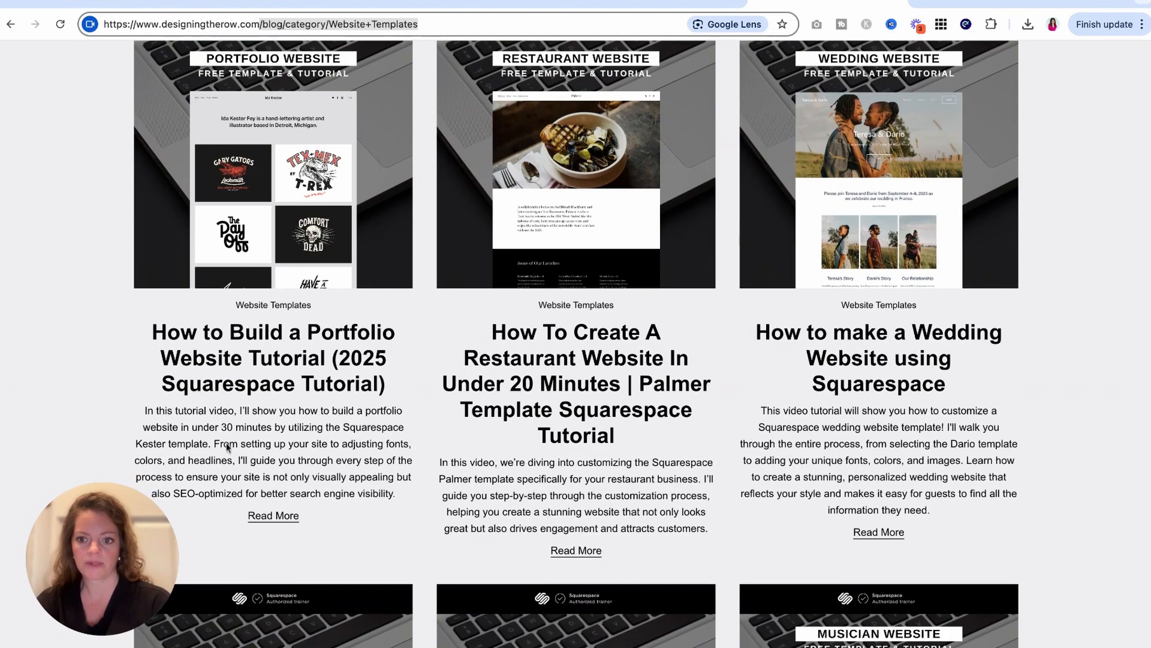
{"action": "scroll", "coordinate": [276, 436], "scroll_direction": "down", "scroll_amount": 4}
{"action": "scroll", "coordinate": [276, 437], "scroll_direction": "up", "scroll_amount": 6}
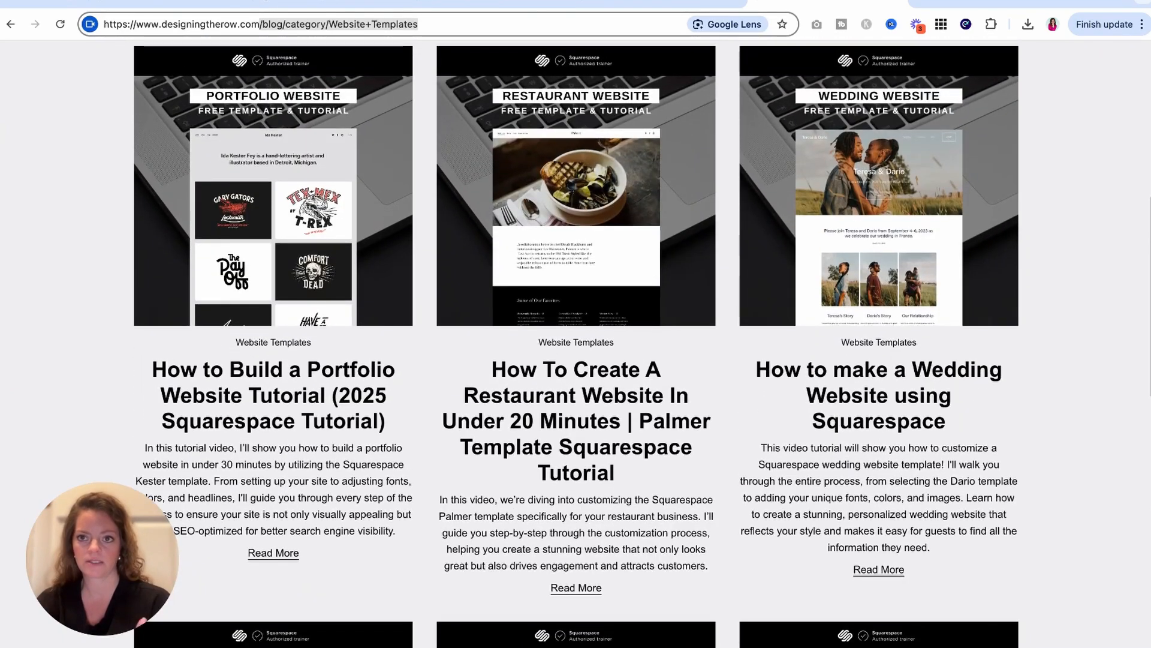
Return to the draft's post settings and upload the "Gym & Fitness Website" thumbnail as its featured image
{"action": "left_click", "coordinate": [177, 3]}
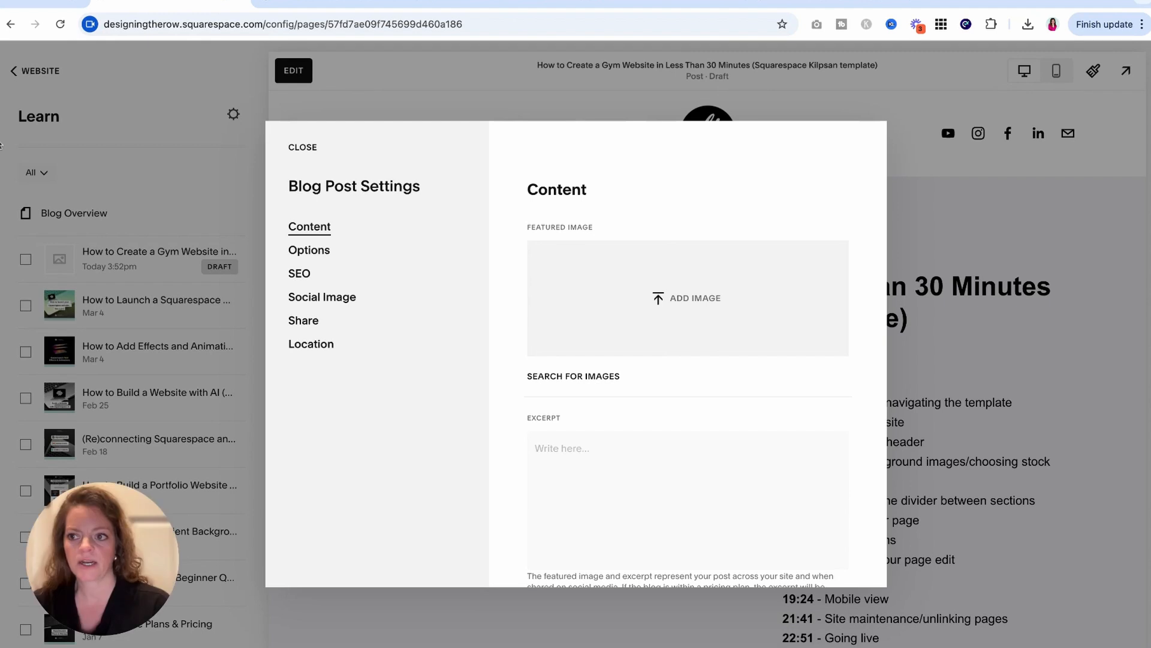
{"action": "left_click_drag", "start_coordinate": [1, 145], "coordinate": [666, 297]}
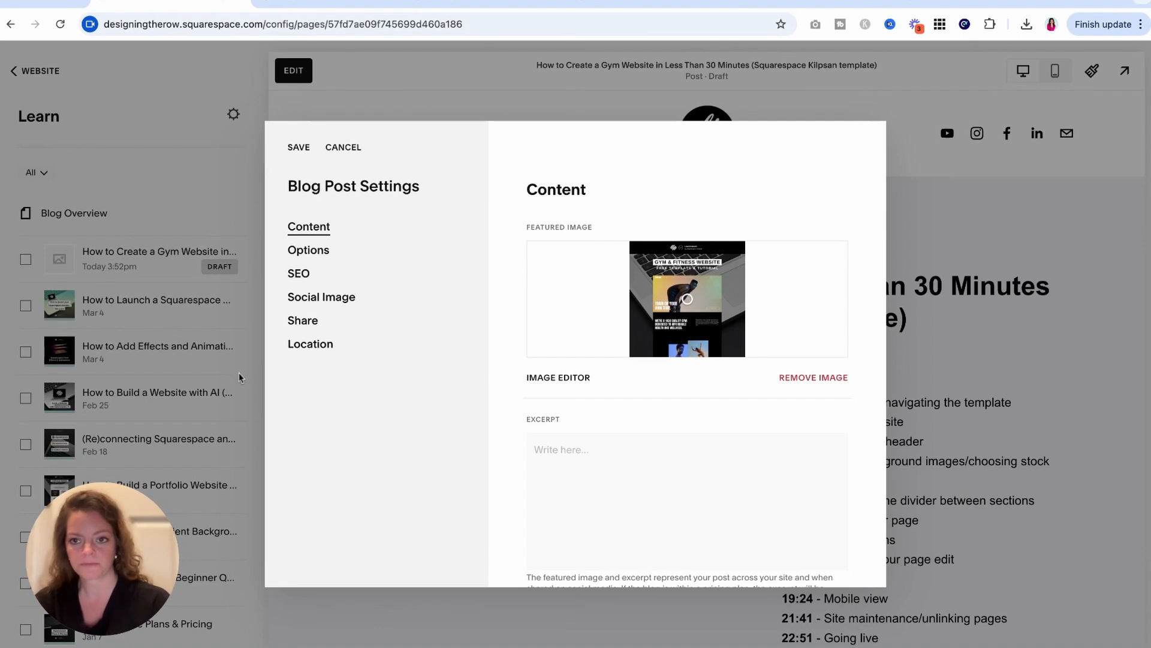
Copy the first paragraph of the gym video's description in YouTube Studio and paste it as the blog post's excerpt
{"action": "scroll", "coordinate": [658, 459], "scroll_direction": "down", "scroll_amount": 1}
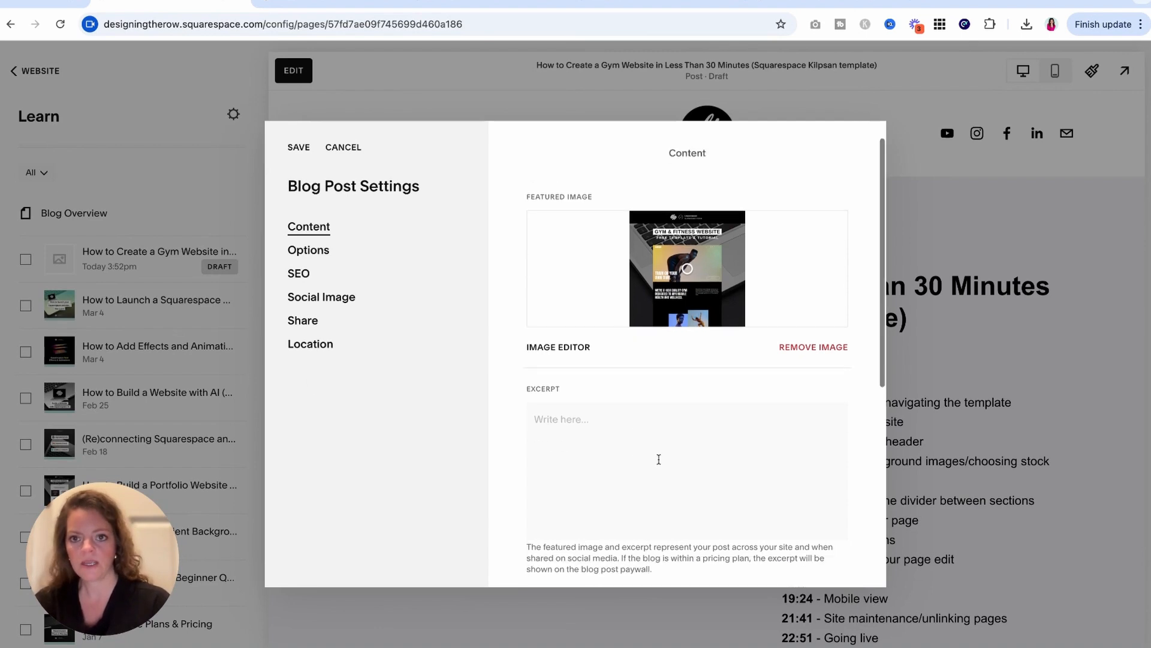
{"action": "left_click", "coordinate": [499, 3]}
{"action": "left_click", "coordinate": [662, 4]}
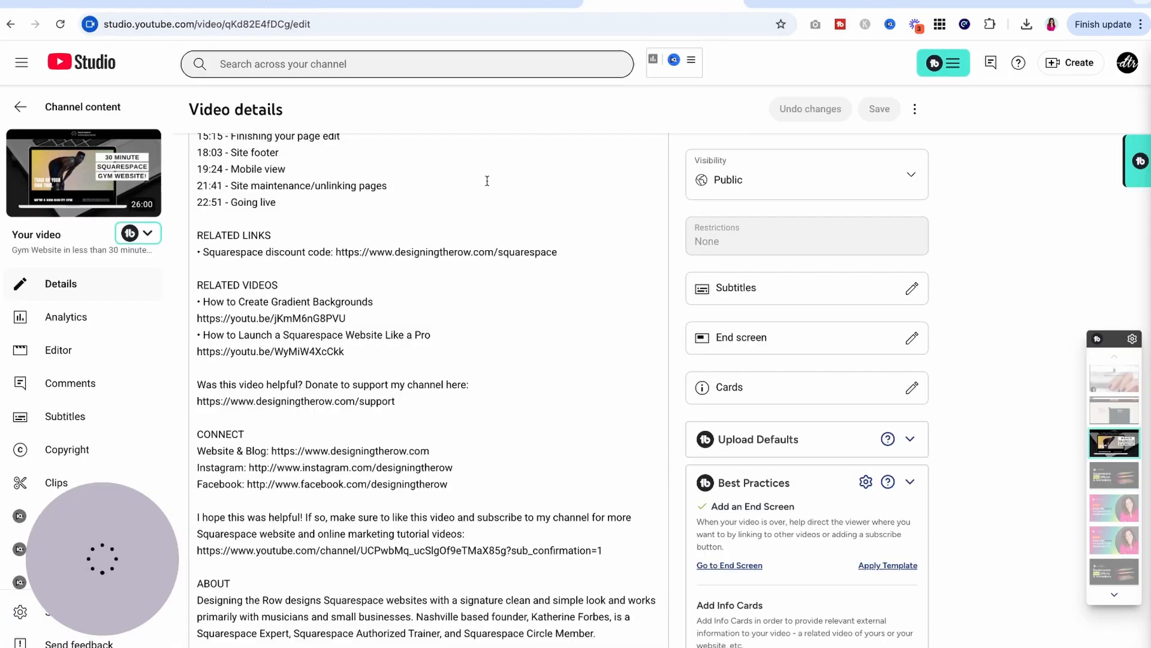
{"action": "scroll", "coordinate": [274, 269], "scroll_direction": "up", "scroll_amount": 8}
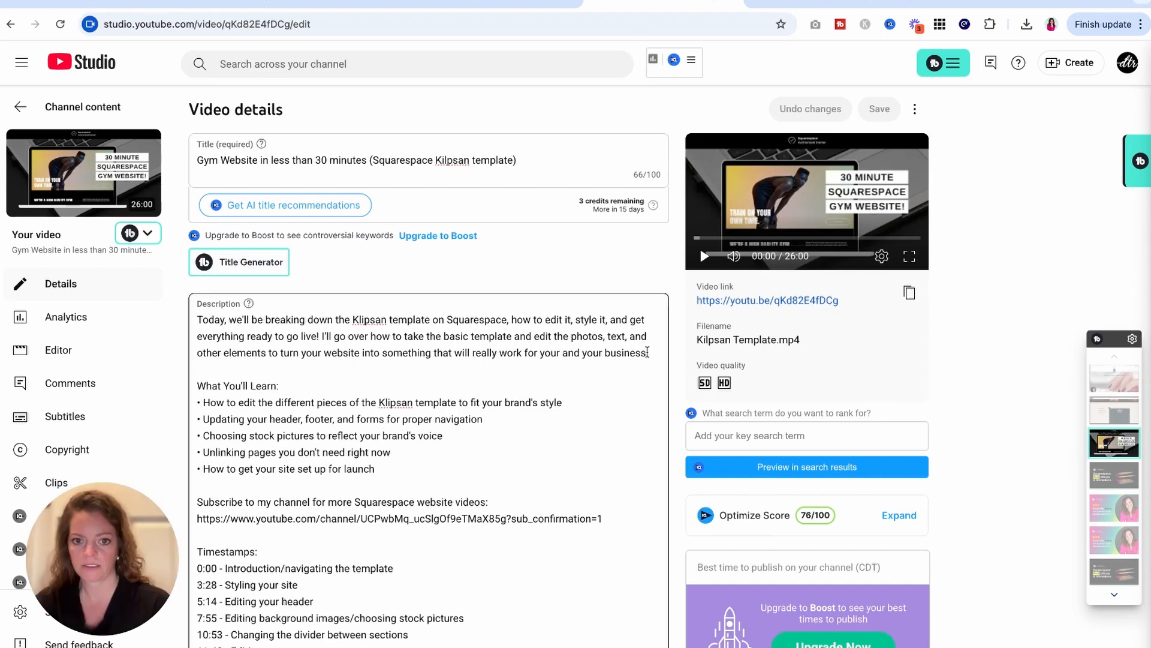
{"action": "left_click_drag", "start_coordinate": [650, 352], "coordinate": [198, 319]}
{"action": "key", "text": "ctrl+c"}
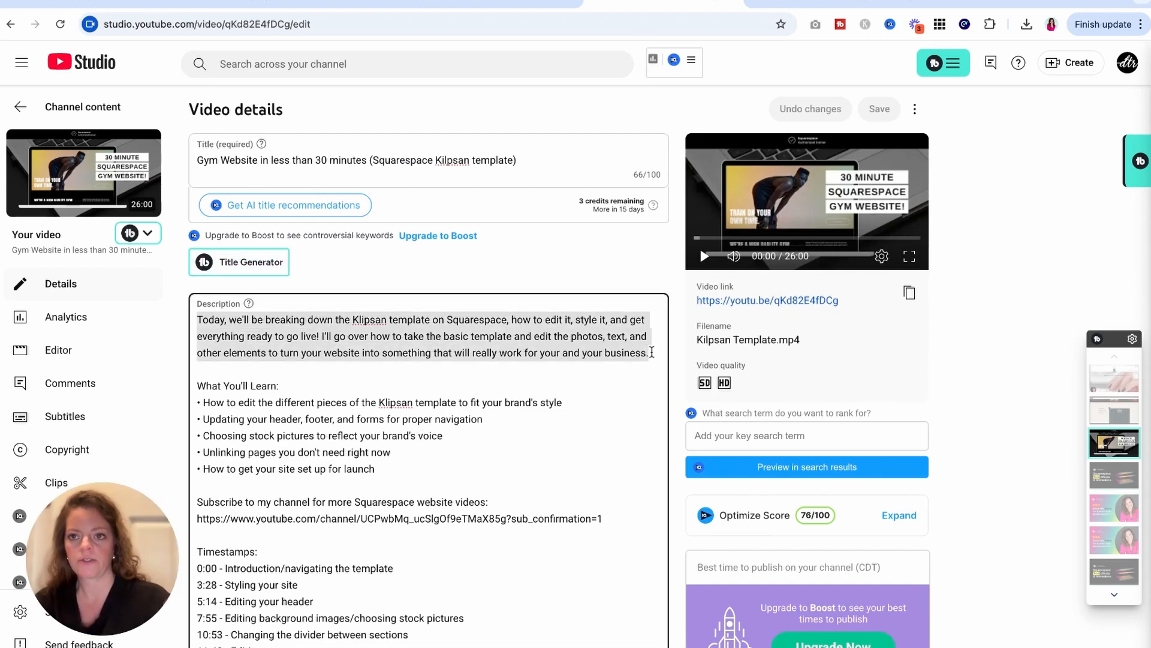
{"action": "left_click", "coordinate": [144, 4]}
{"action": "left_click", "coordinate": [652, 445]}
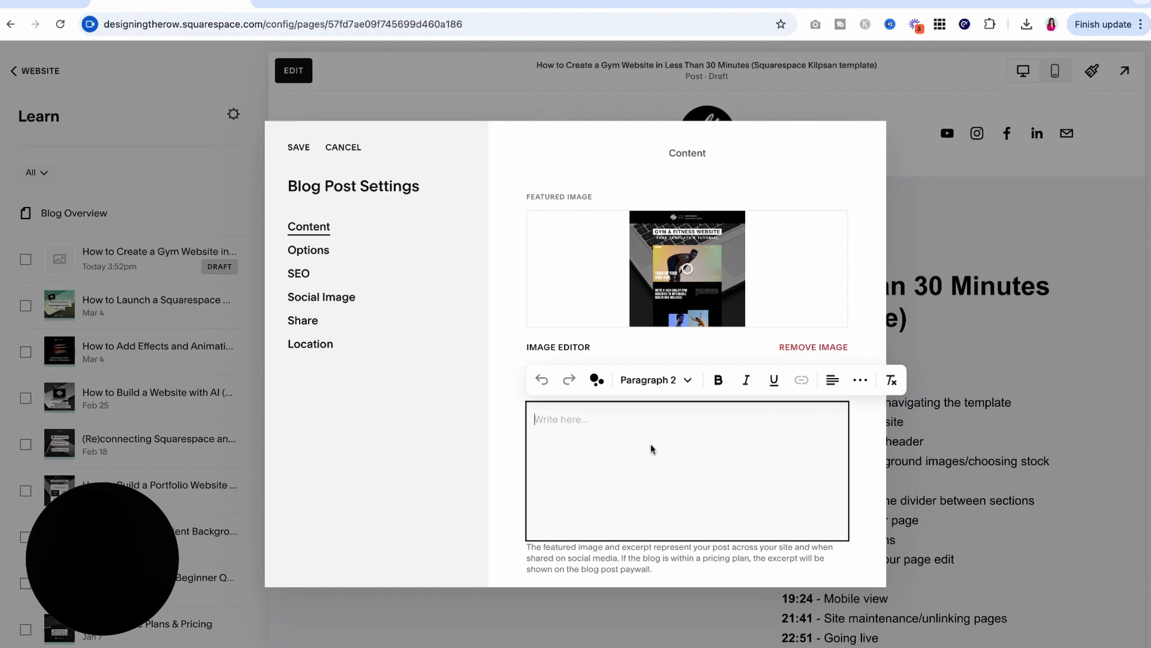
{"action": "key", "text": "ctrl+v"}
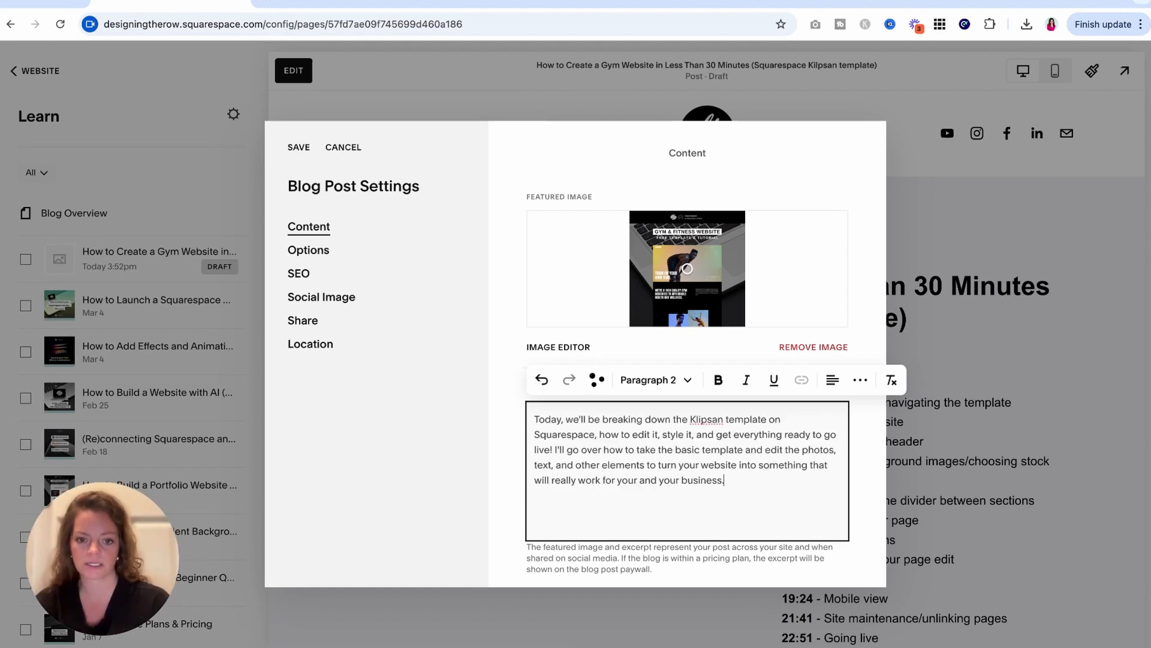
Replace the auto-generated slug in the draft's post URL with "klipsan-squarespace-template-tutorial"
{"action": "scroll", "coordinate": [753, 391], "scroll_direction": "down", "scroll_amount": 5}
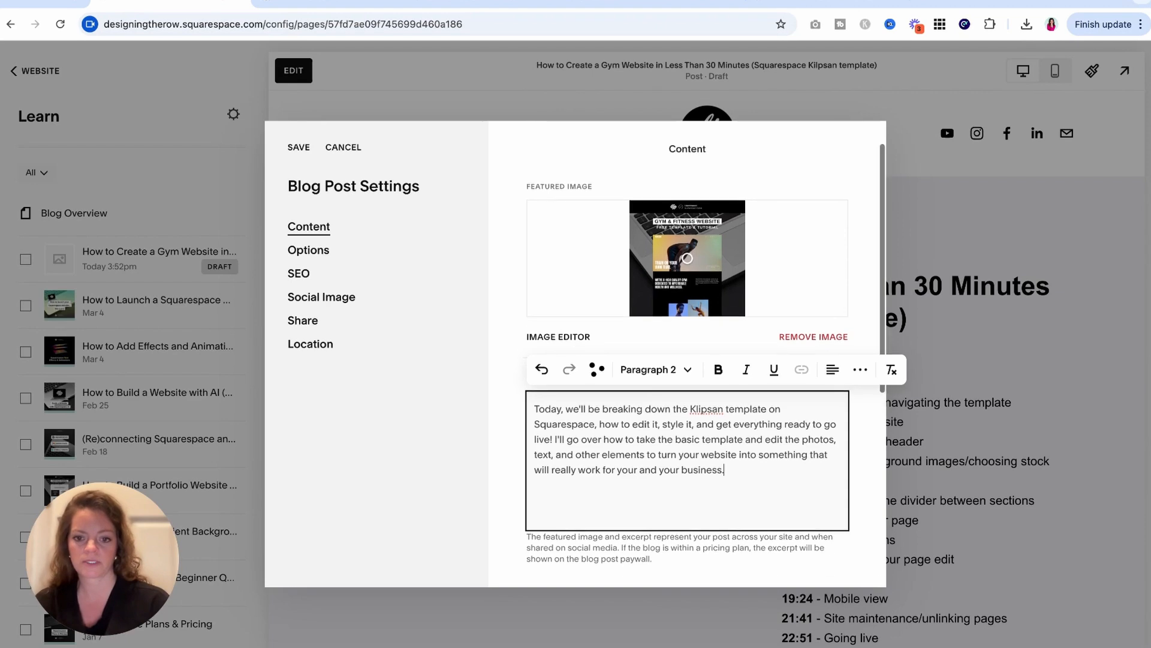
{"action": "left_click", "coordinate": [763, 390]}
{"action": "triple_click", "coordinate": [763, 391]}
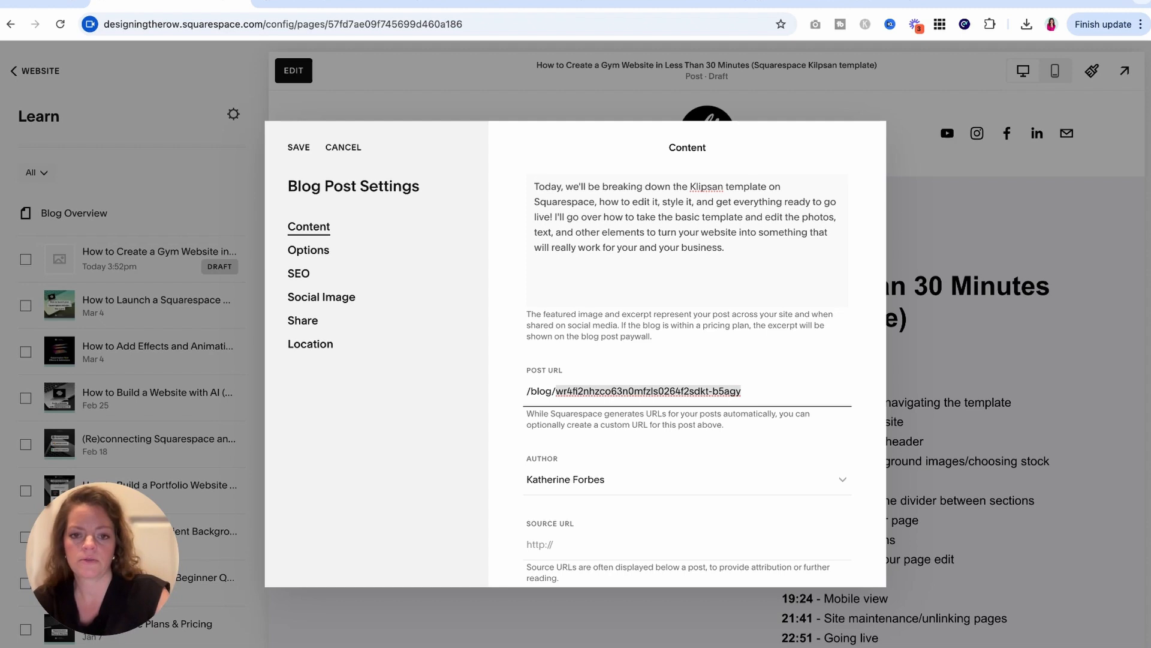
{"action": "type", "text": "klipsan-"}
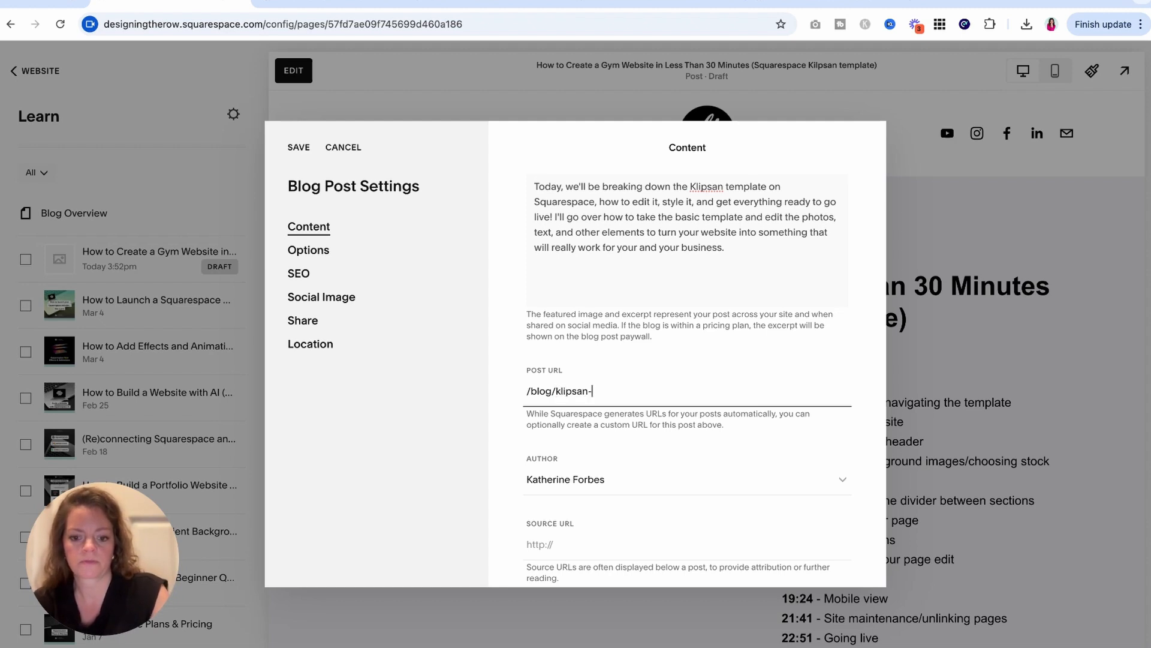
{"action": "type", "text": "squarespace-template-tutorial"}
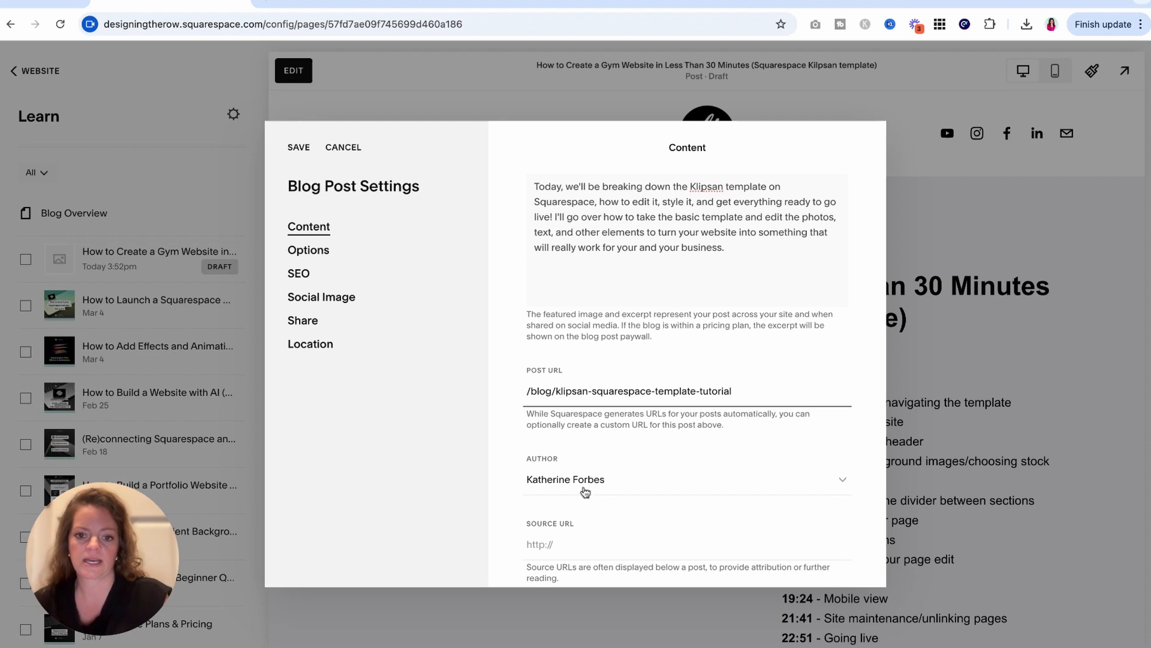
{"action": "scroll", "coordinate": [598, 501], "scroll_direction": "down", "scroll_amount": 3}
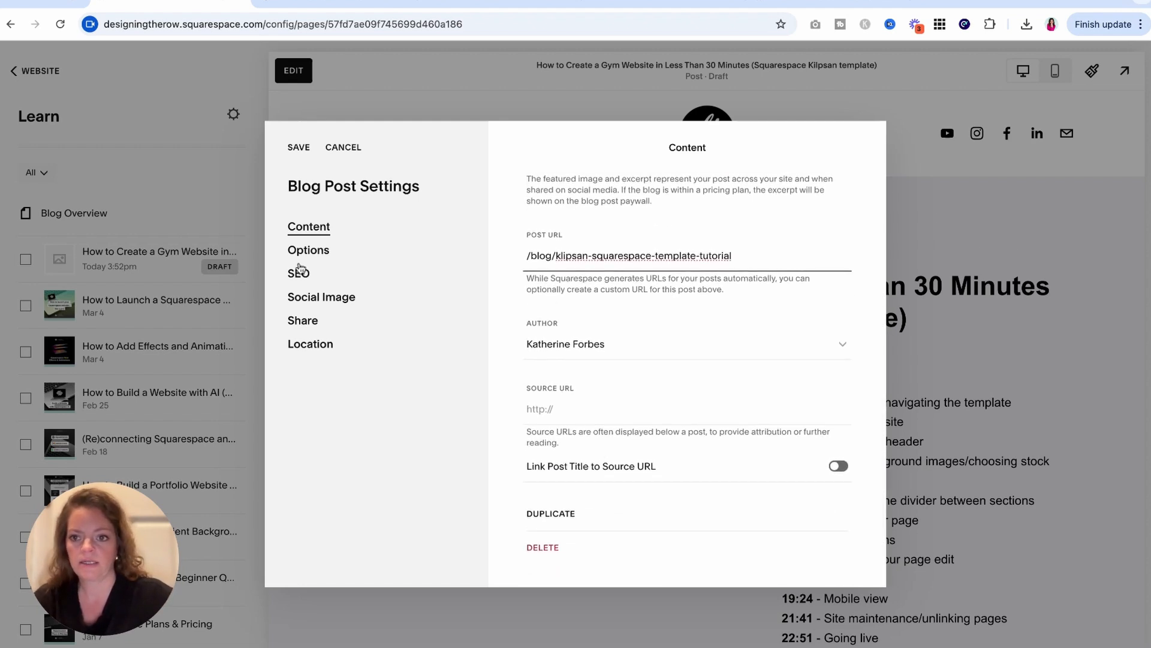
Tag the blog post with "Klipsan Squarespace template" and "Squarespace website tutorial" in its options
{"action": "left_click", "coordinate": [317, 251]}
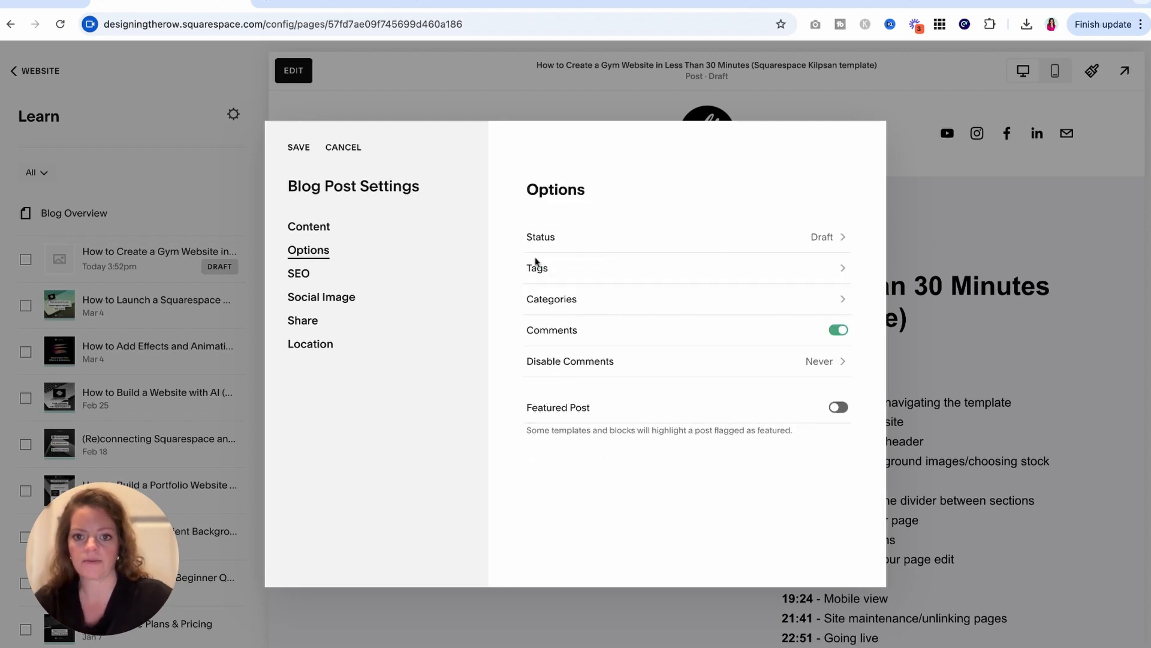
{"action": "left_click", "coordinate": [622, 273]}
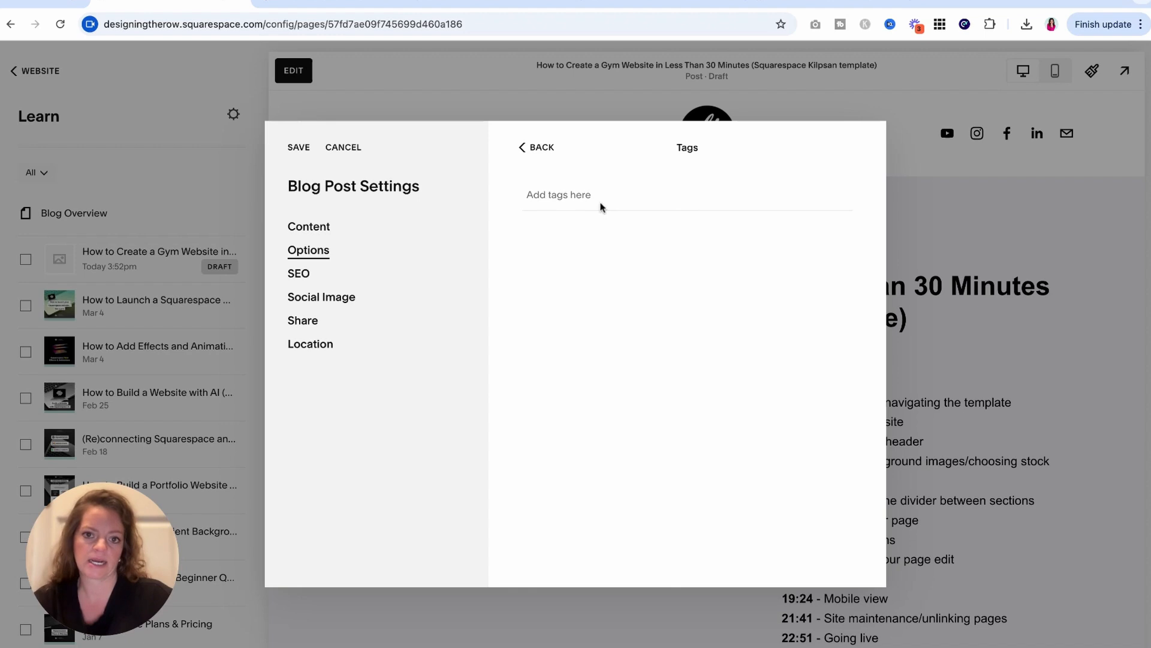
{"action": "type", "text": "Klipsan"}
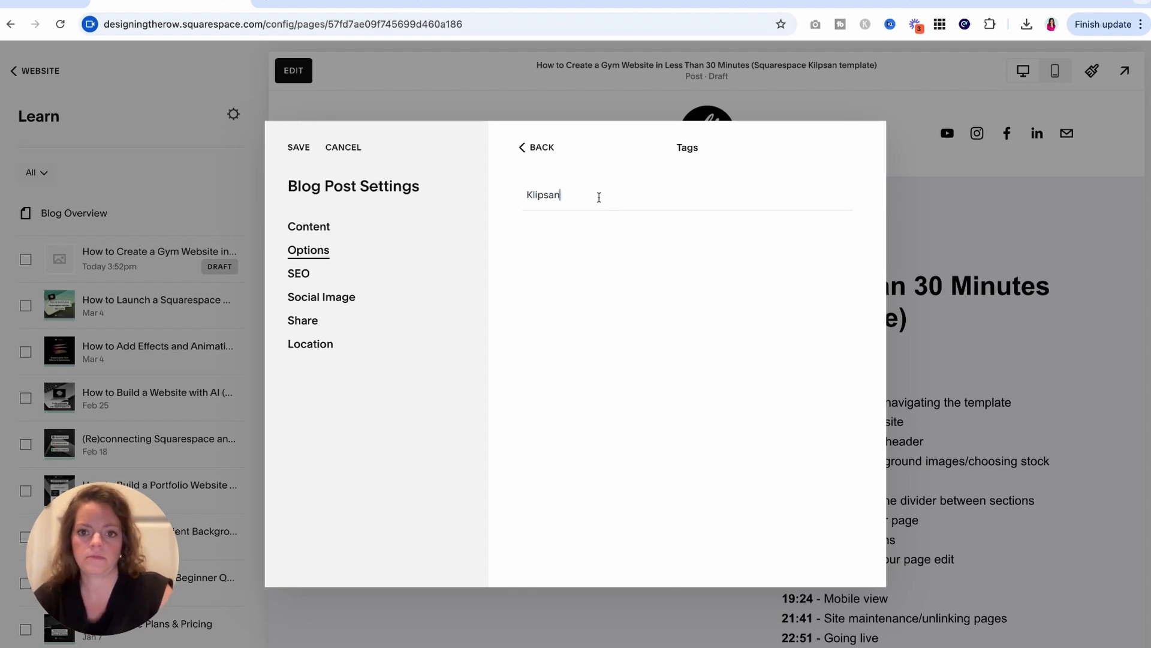
{"action": "type", "text": " qquarespace template"}
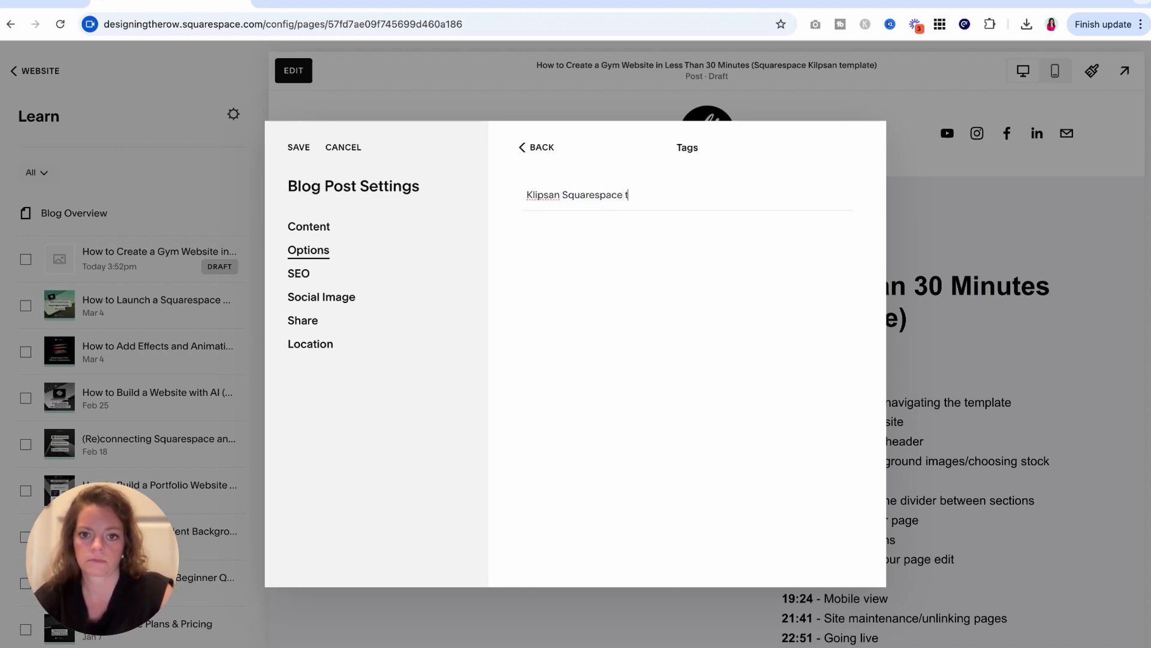
{"action": "key", "text": "Return"}
{"action": "type", "text": "Squarespace websi"}
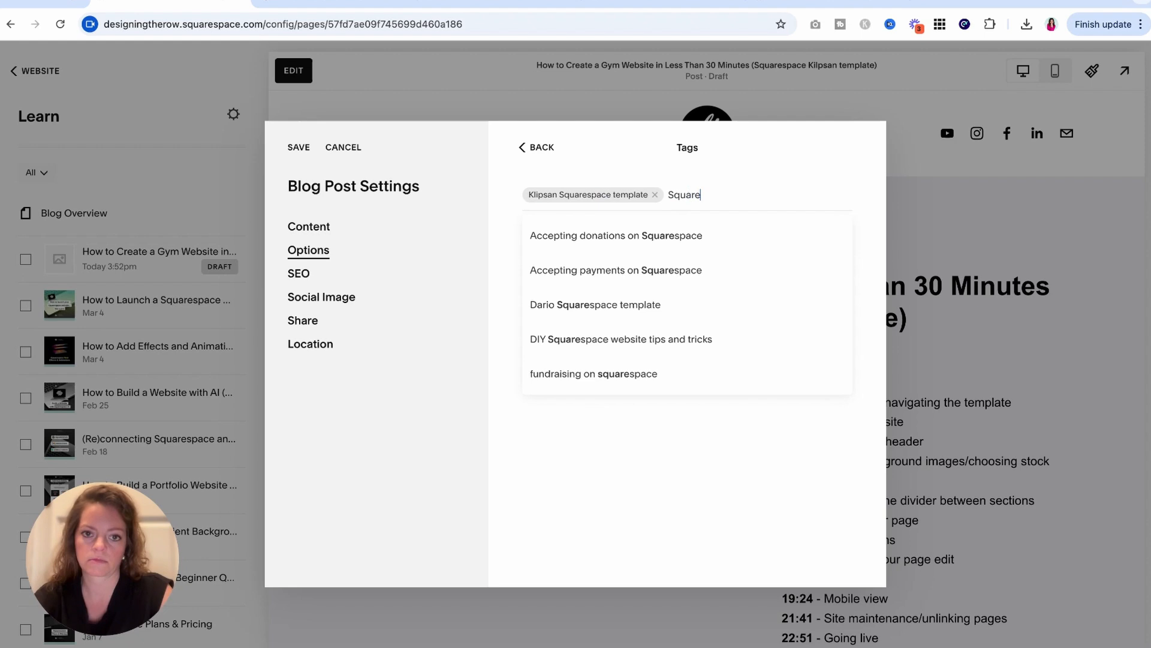
{"action": "type", "text": "torial"}
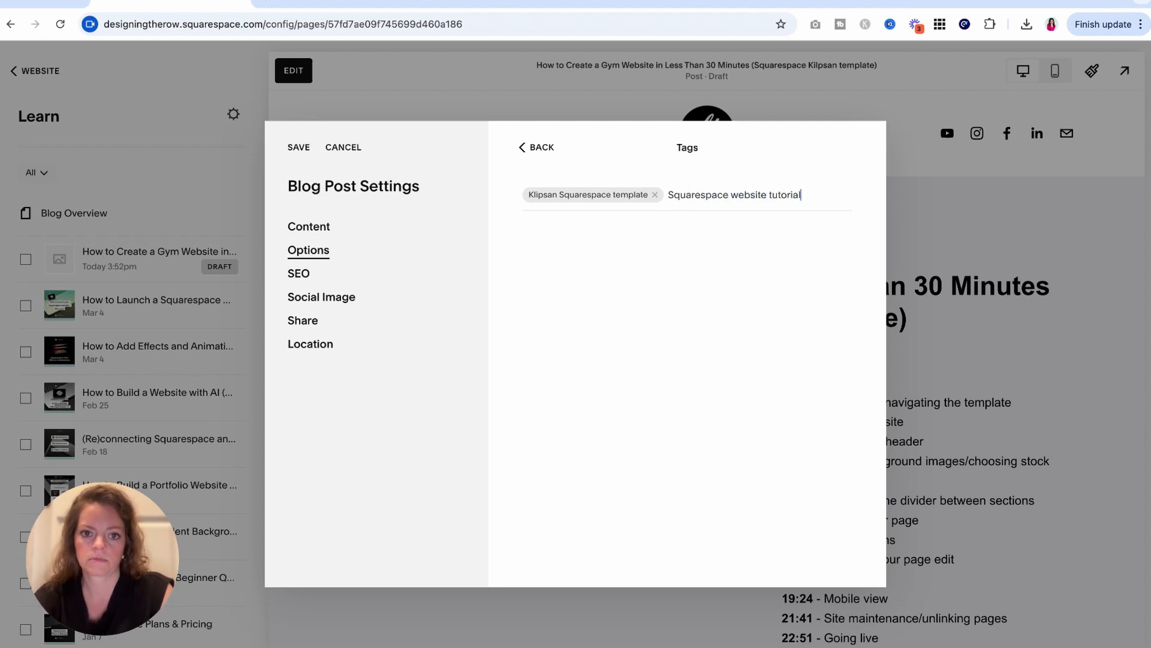
{"action": "key", "text": "Return"}
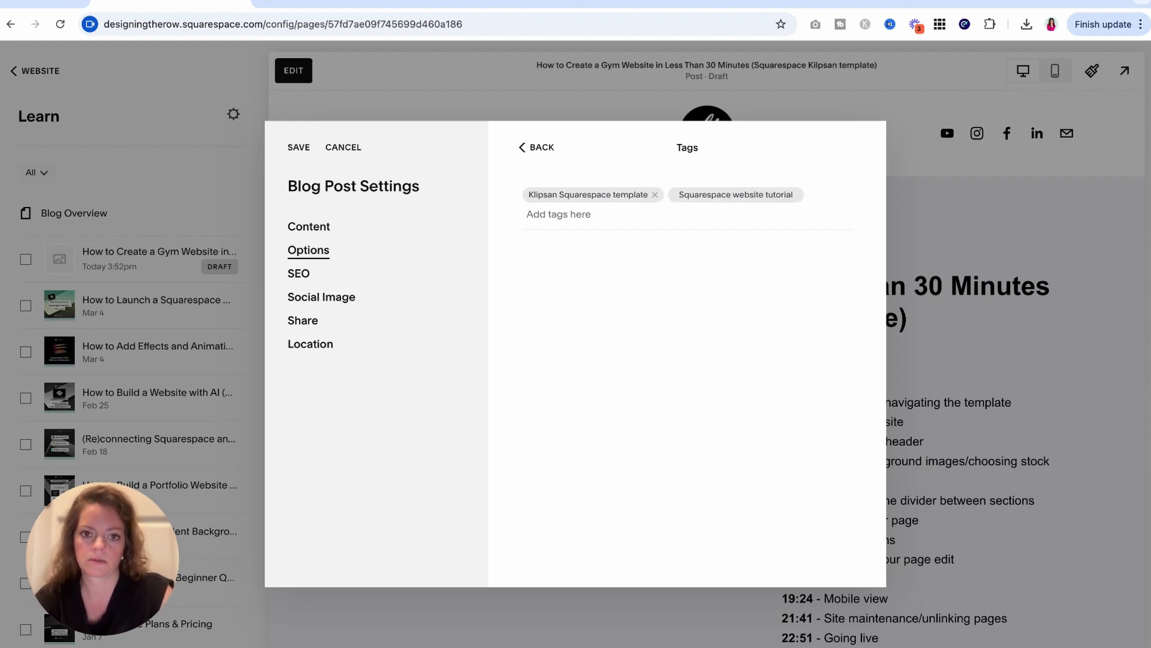
Add the existing tag "squarespace authorized trainer" and the tag "Squarespace expert" to the post
{"action": "type", "text": "Squarespace Aut"}
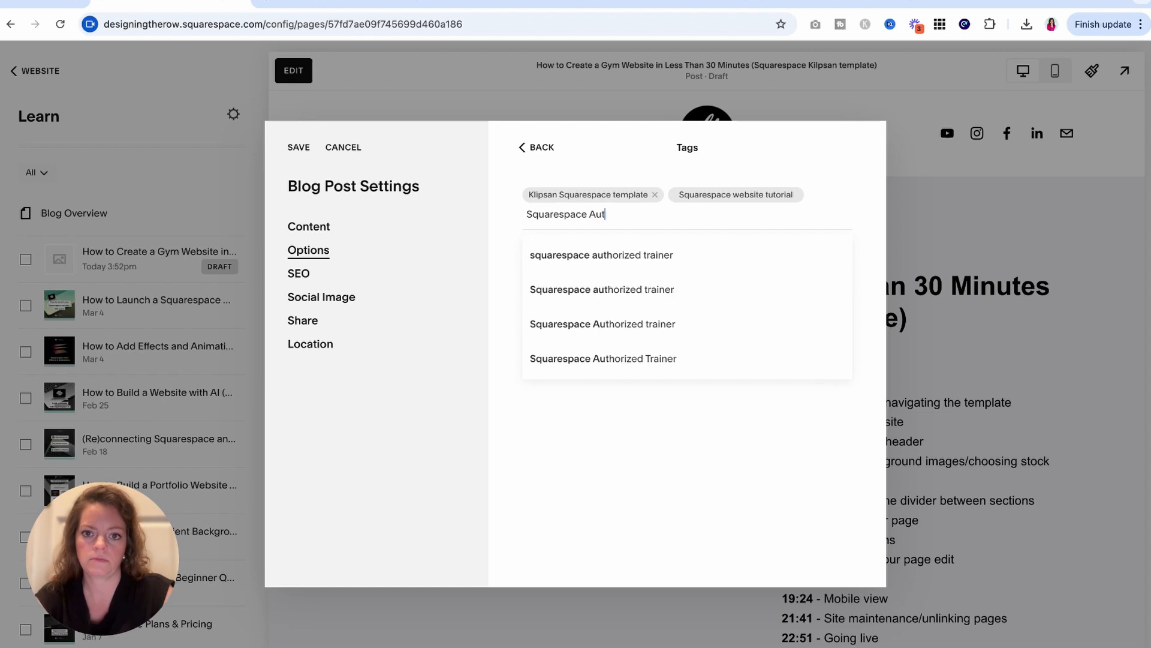
{"action": "type", "text": "horize"}
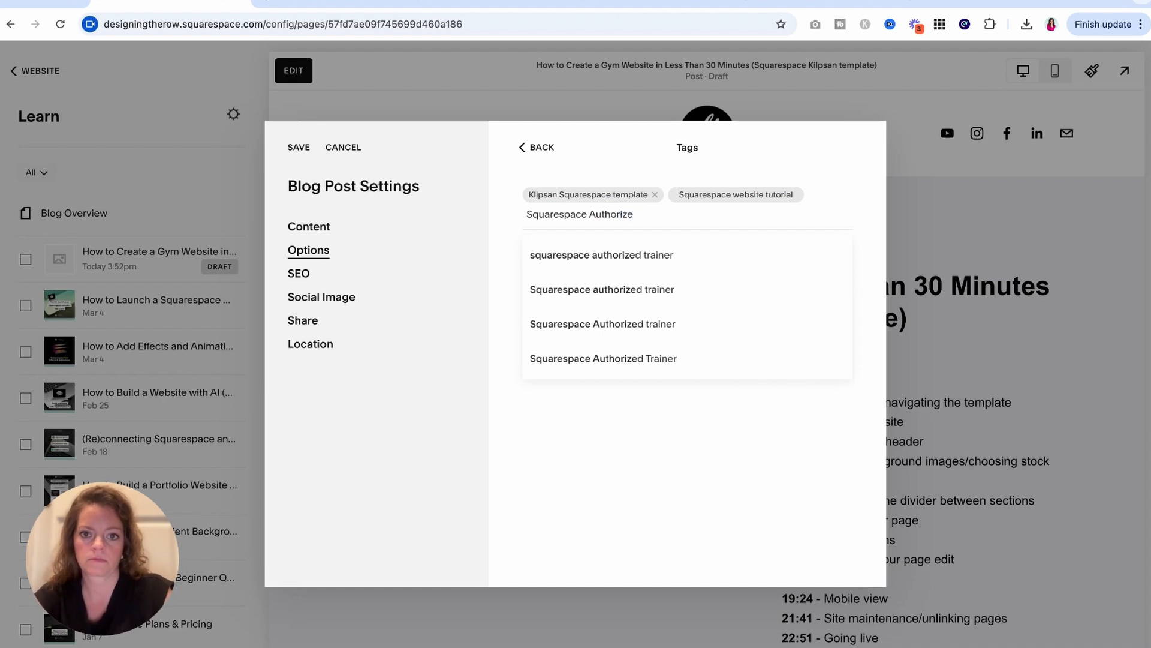
{"action": "left_click", "coordinate": [613, 256]}
{"action": "type", "text": "Squarespace expert"}
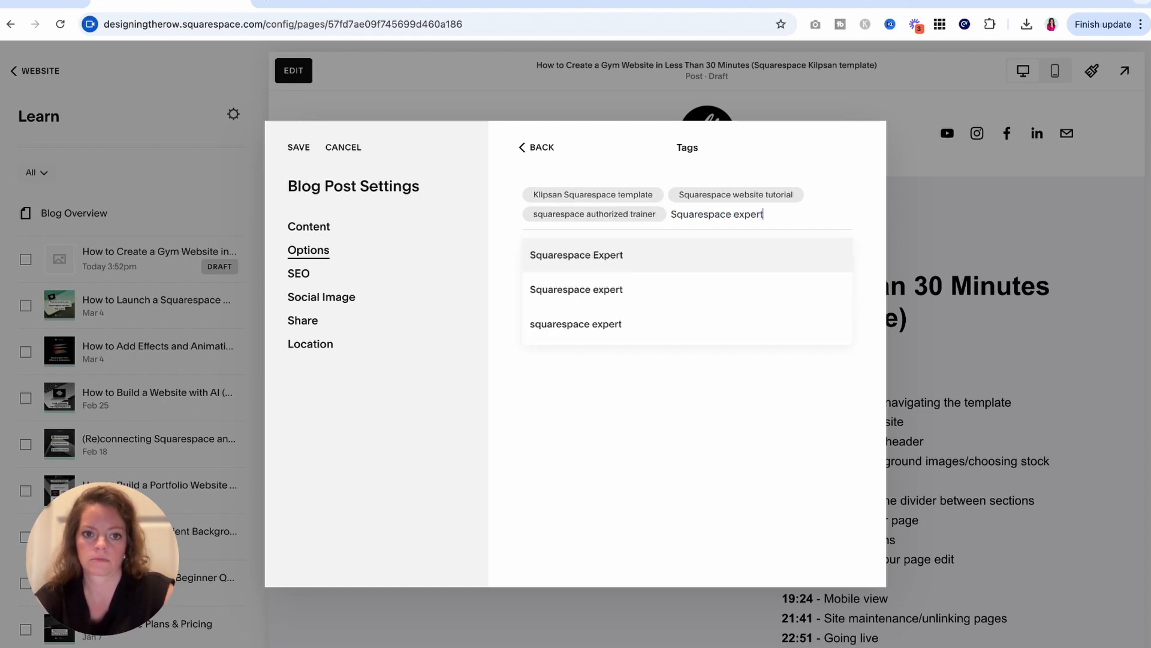
{"action": "key", "text": "Return"}
Add the tags "how to create a gym website" and "Designing the Row" and return to the post options
{"action": "type", "text": "how to create a "}
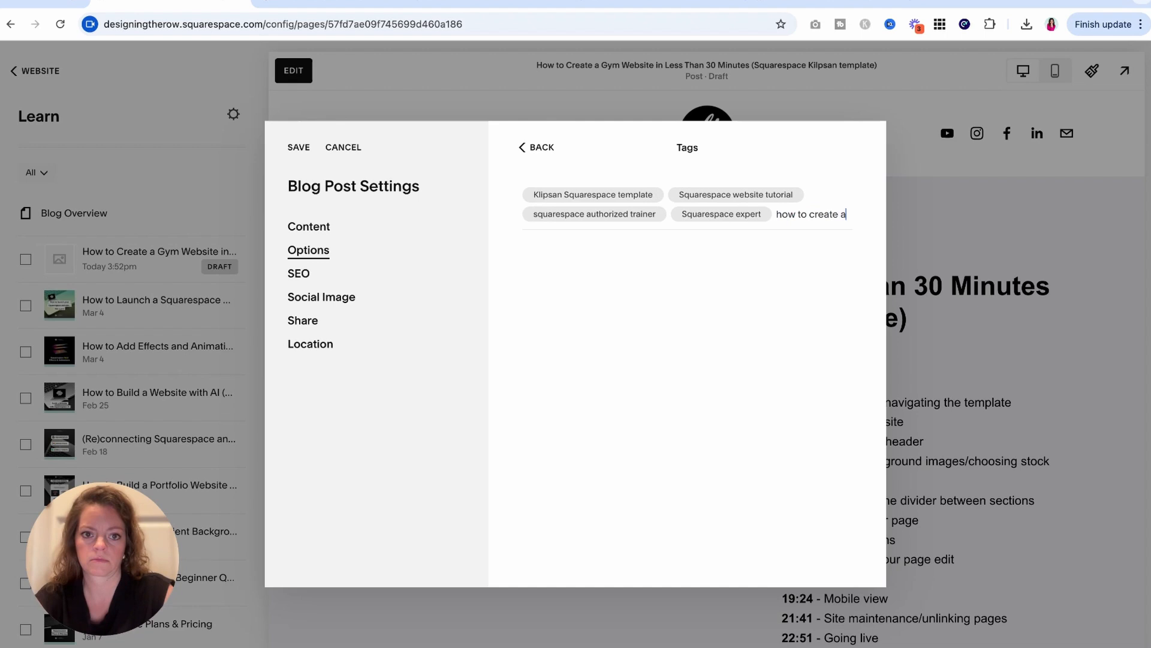
{"action": "type", "text": "gym website"}
{"action": "key", "text": "Return"}
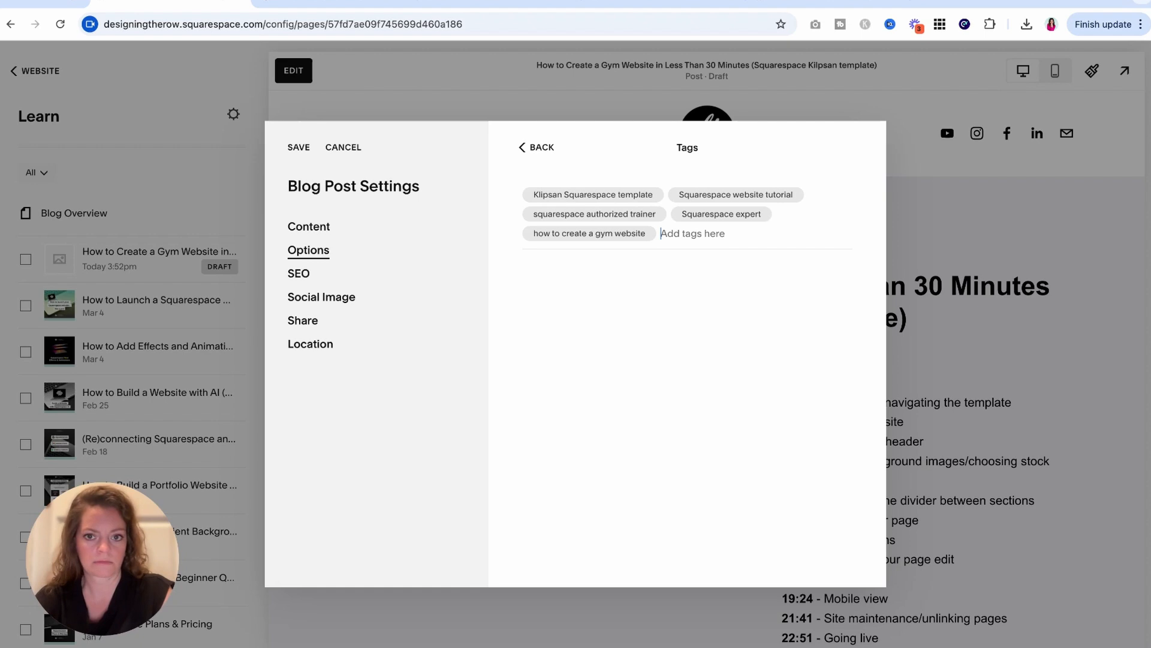
{"action": "type", "text": "Designing the Ro"}
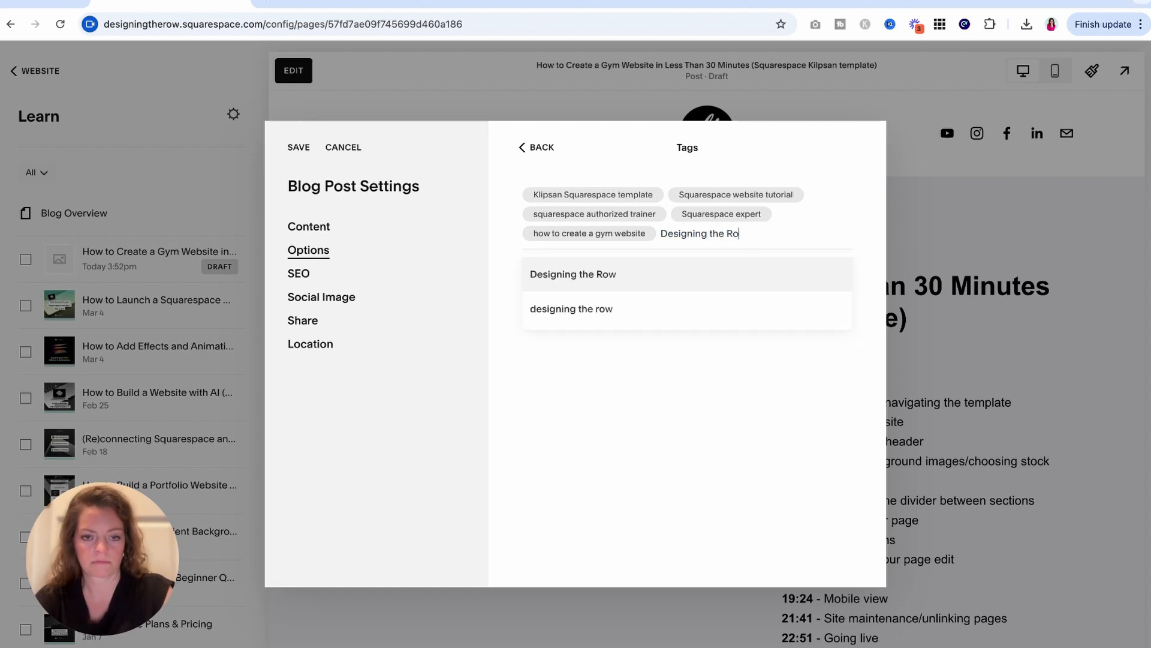
{"action": "left_click", "coordinate": [625, 276]}
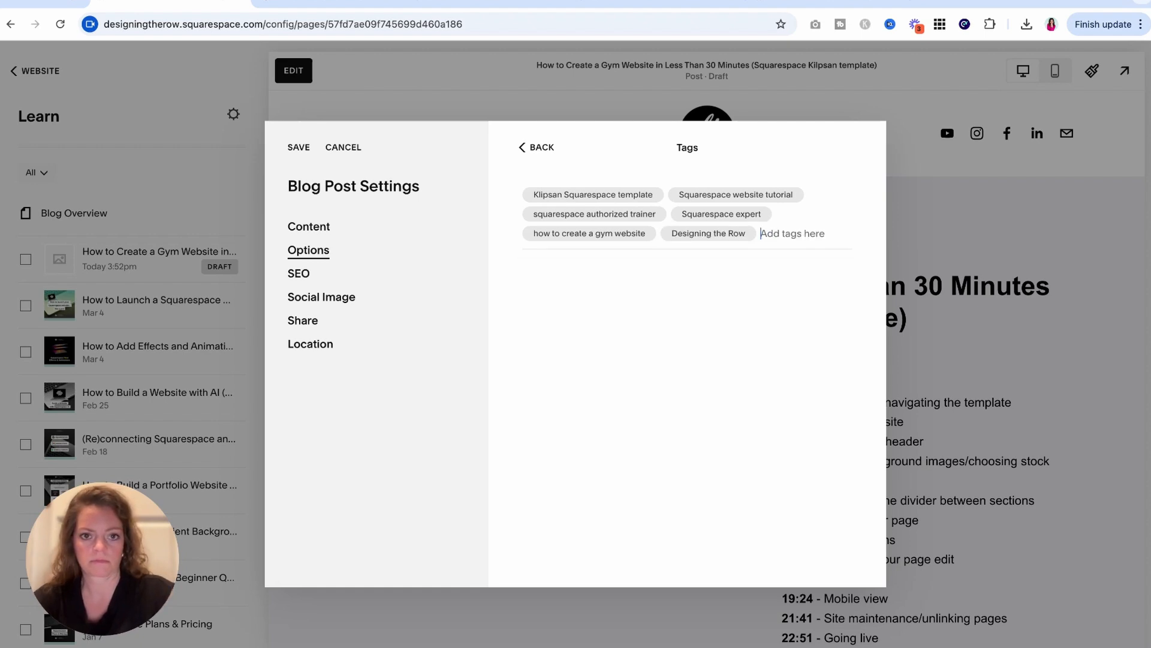
{"action": "left_click", "coordinate": [536, 152]}
Add the existing "Website Templates" category to the blog post and return to its options
{"action": "left_click", "coordinate": [570, 309]}
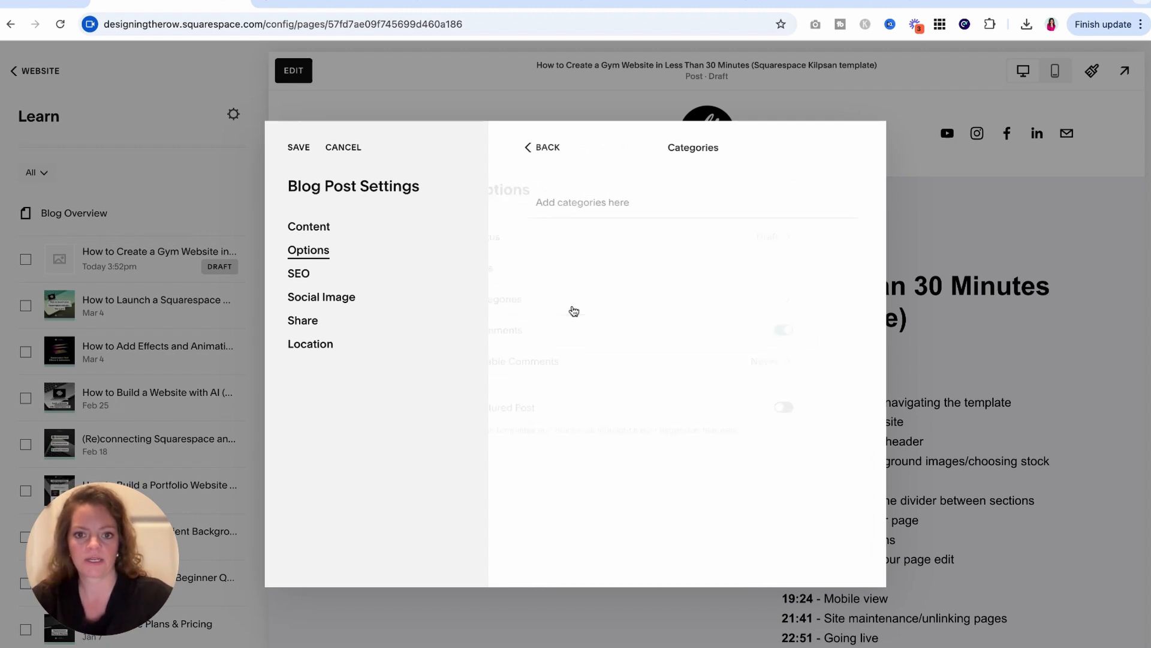
{"action": "left_click", "coordinate": [605, 199]}
{"action": "type", "text": "Webs"}
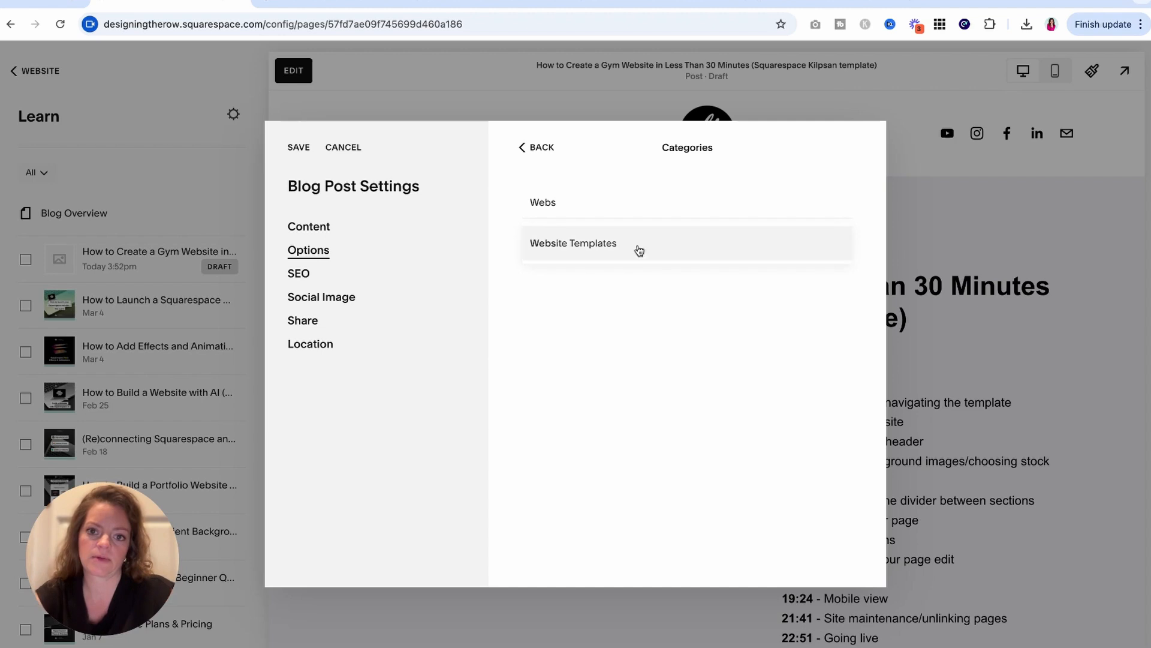
{"action": "left_click", "coordinate": [638, 249]}
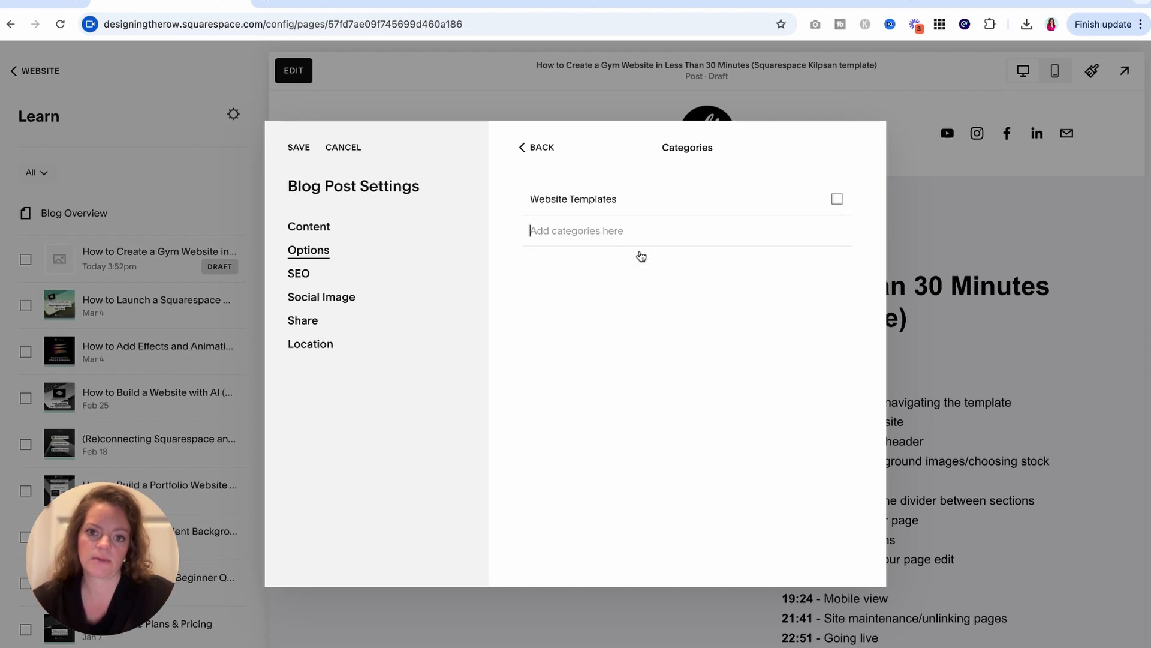
{"action": "left_click", "coordinate": [546, 152]}
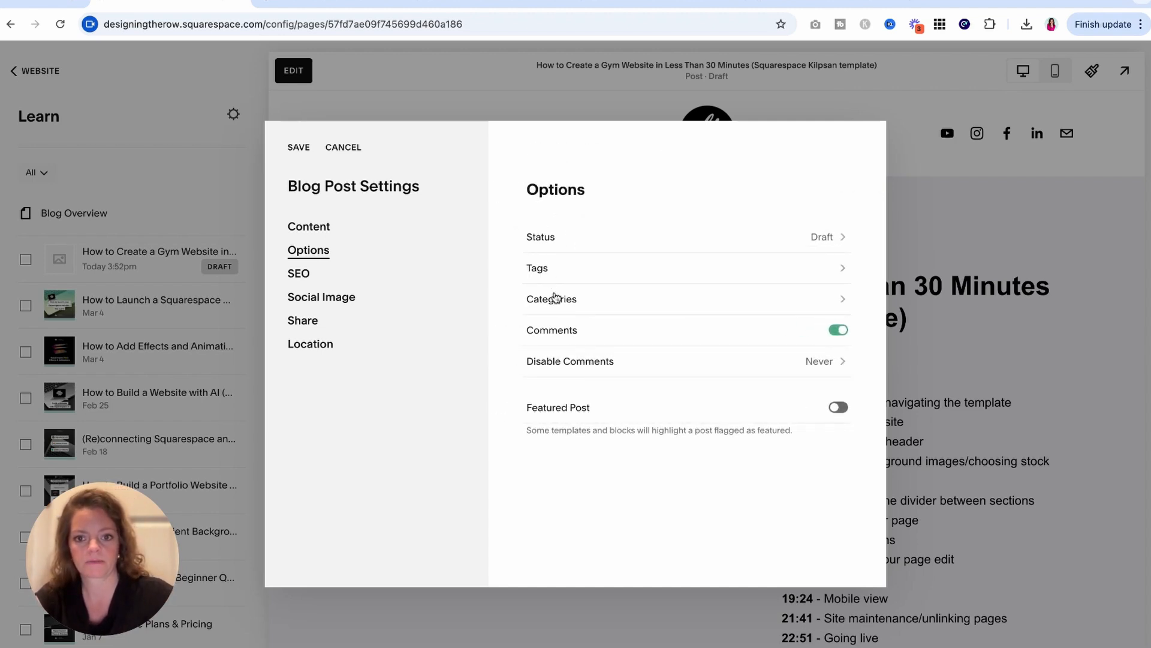
Open the blog post's SEO settings and its SEO description for editing
{"action": "left_click", "coordinate": [358, 280]}
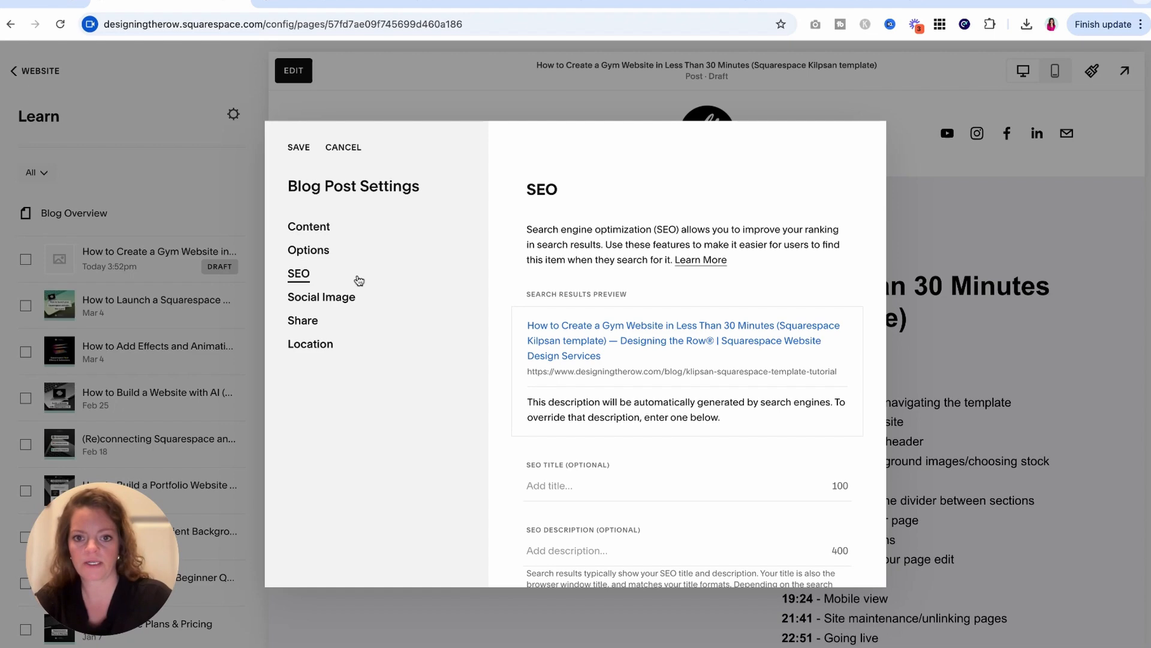
{"action": "scroll", "coordinate": [609, 359], "scroll_direction": "down", "scroll_amount": 2}
{"action": "left_click", "coordinate": [579, 480]}
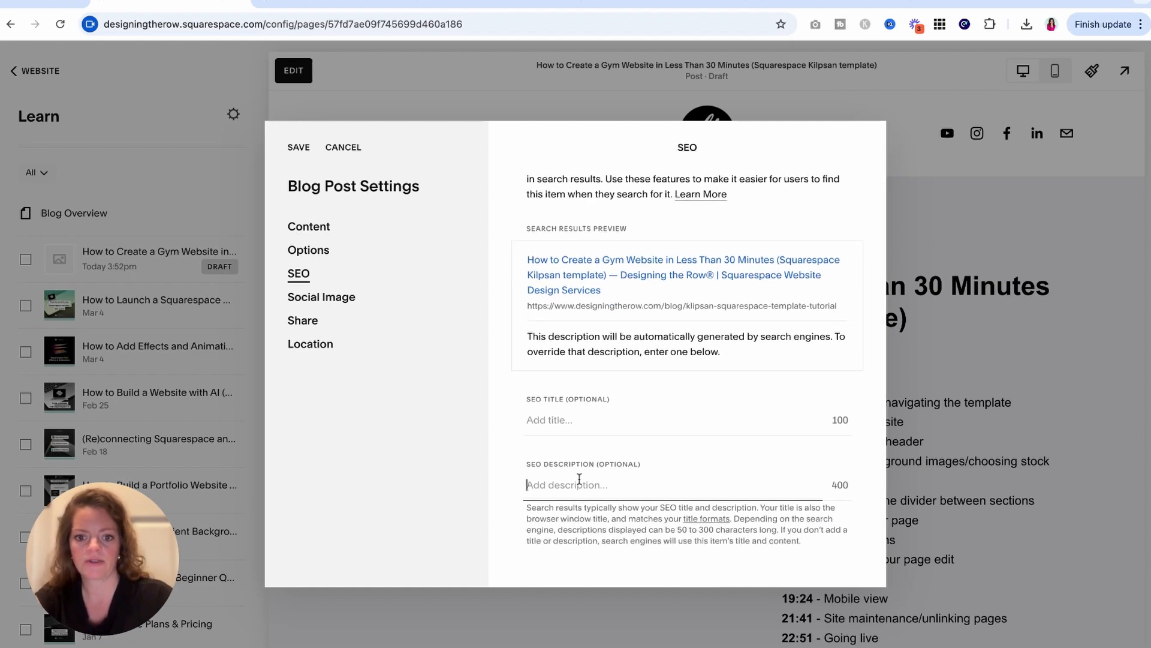
Switch to the ChatGPT article conversation and ask "Can you write a 150 character or less SEO description for this blog post?"
{"action": "left_click", "coordinate": [335, 3]}
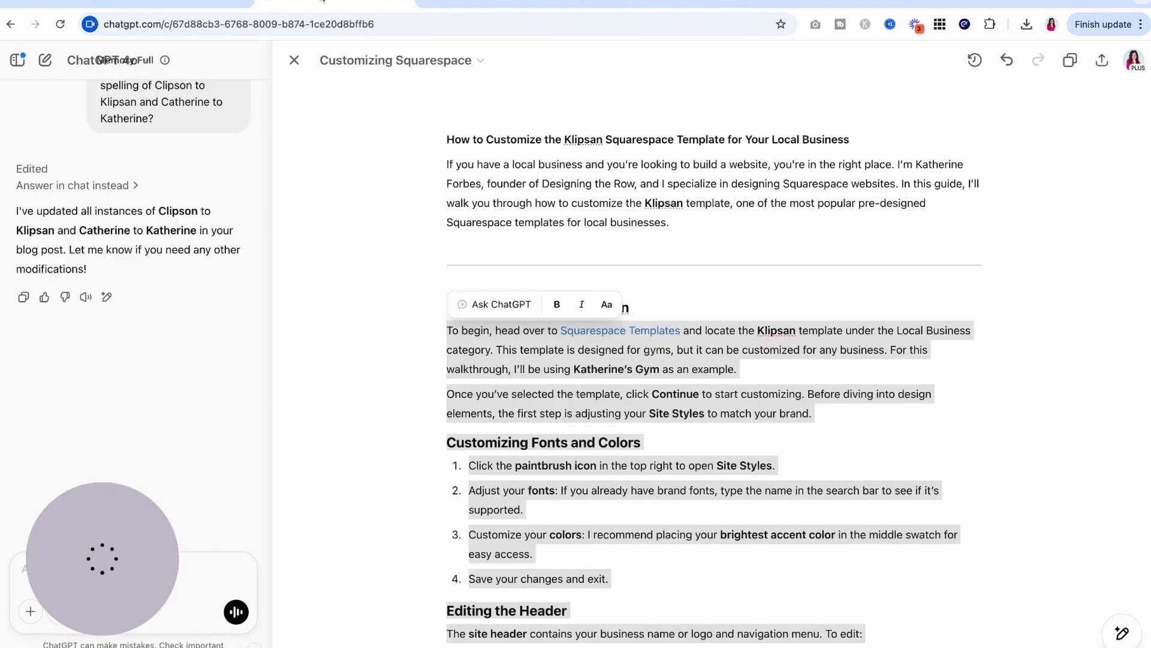
{"action": "left_click", "coordinate": [436, 418]}
{"action": "scroll", "coordinate": [434, 418], "scroll_direction": "down", "scroll_amount": 20}
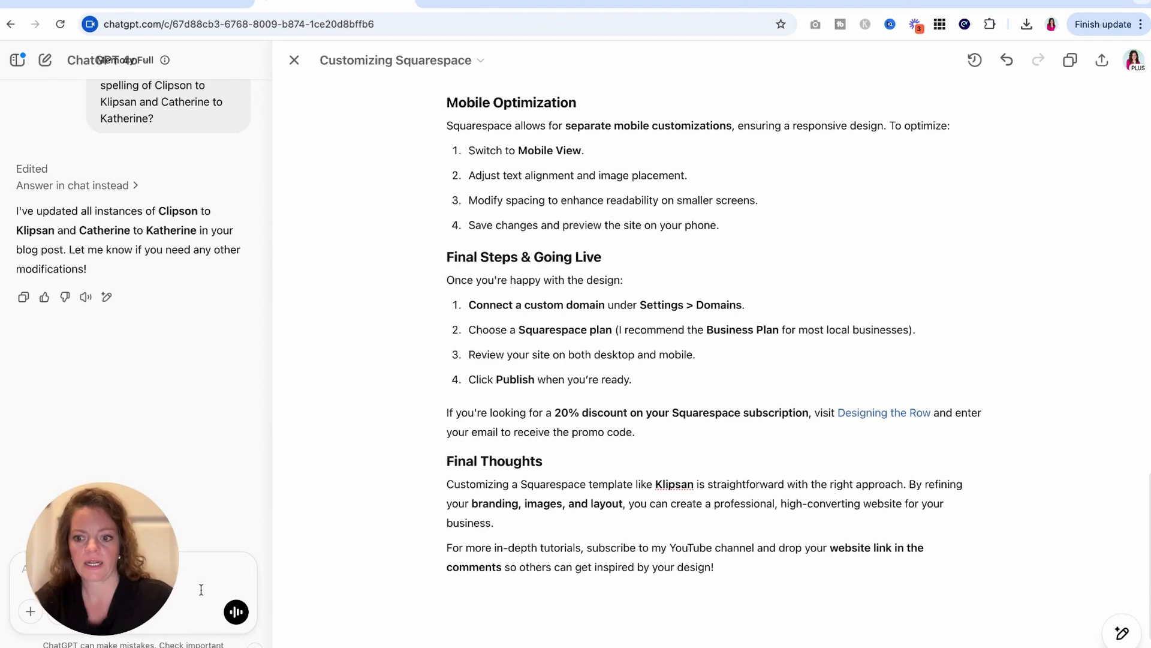
{"action": "left_click", "coordinate": [206, 578]}
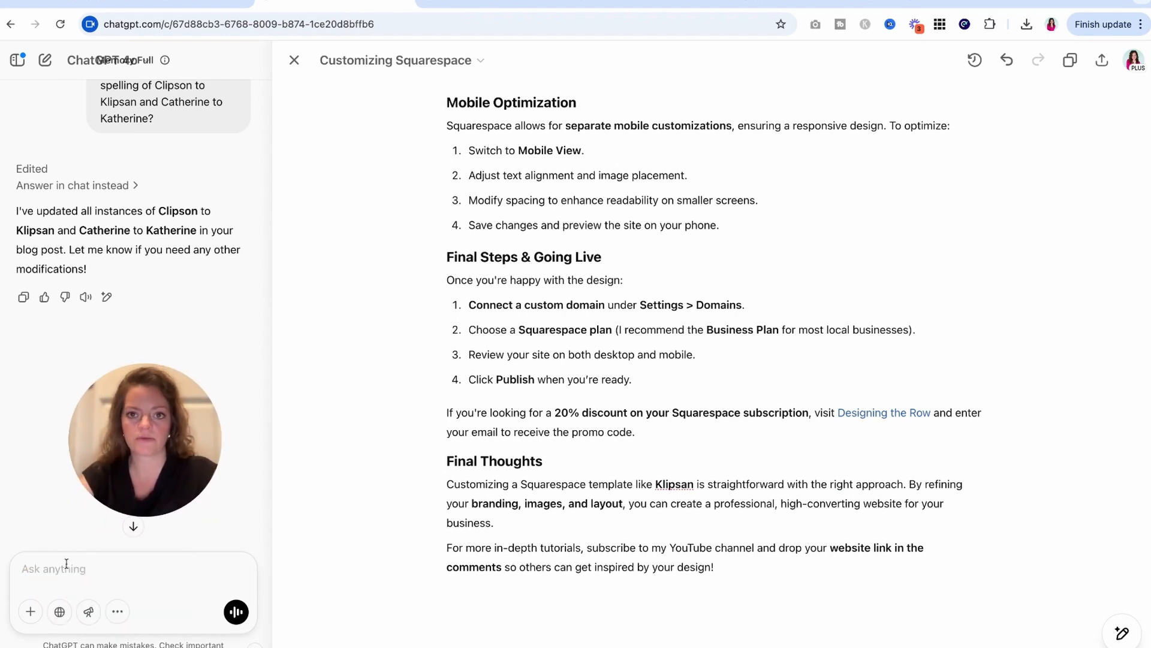
{"action": "type", "text": "C"}
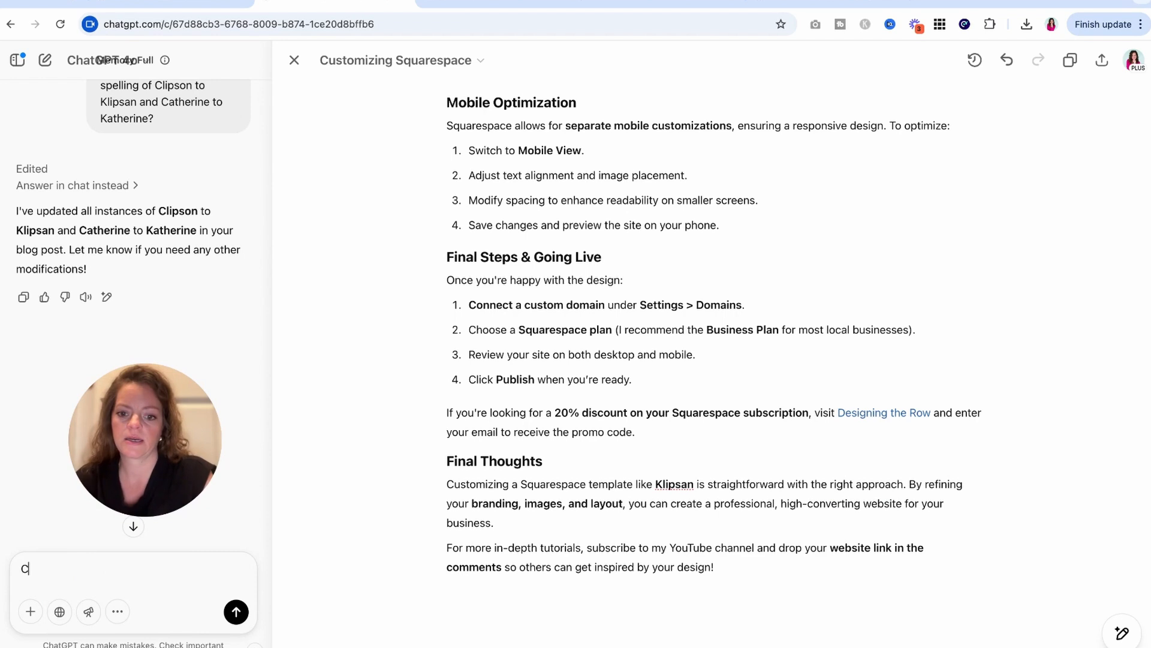
{"action": "type", "text": "an"}
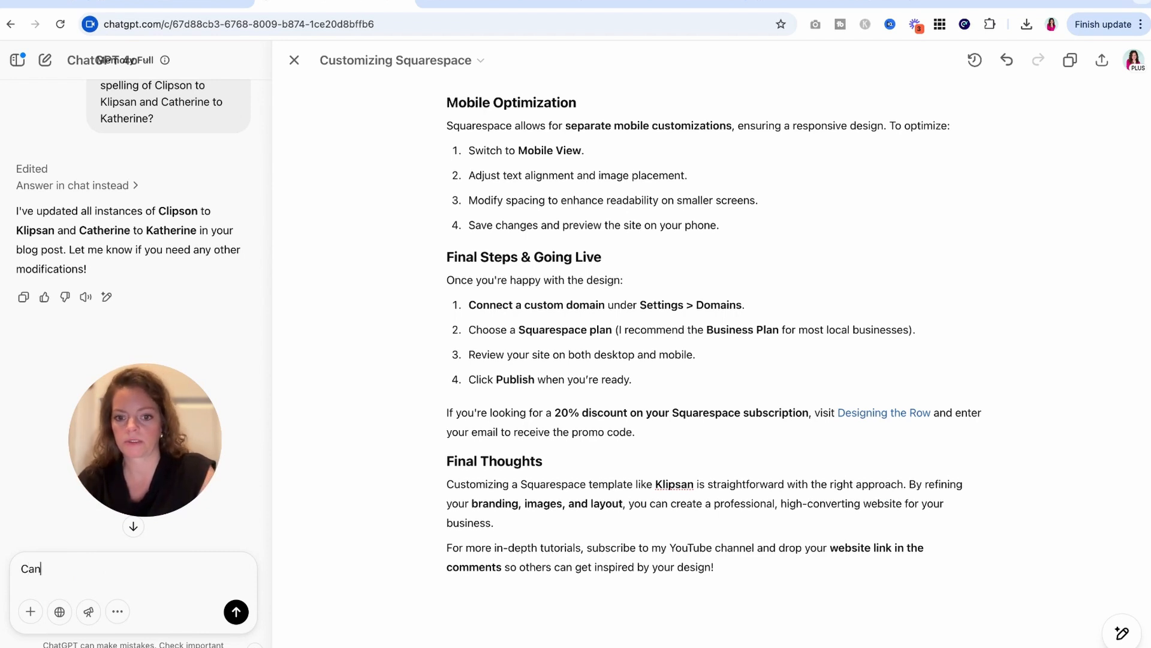
{"action": "type", "text": " you write a 15"}
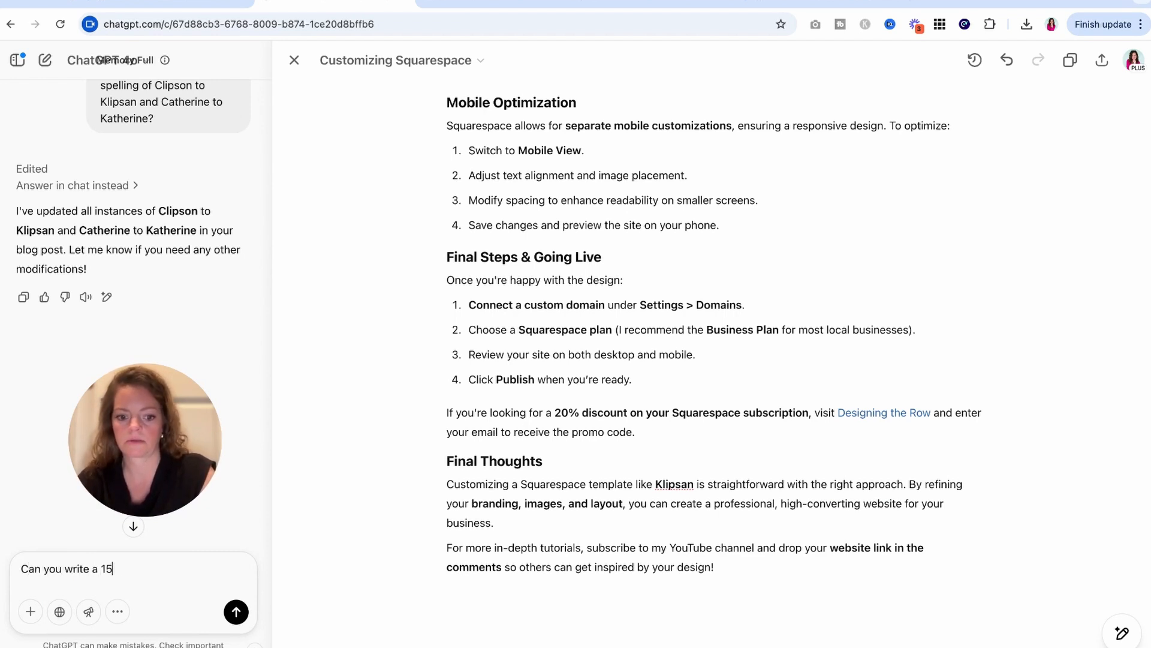
{"action": "type", "text": "0 character or less "}
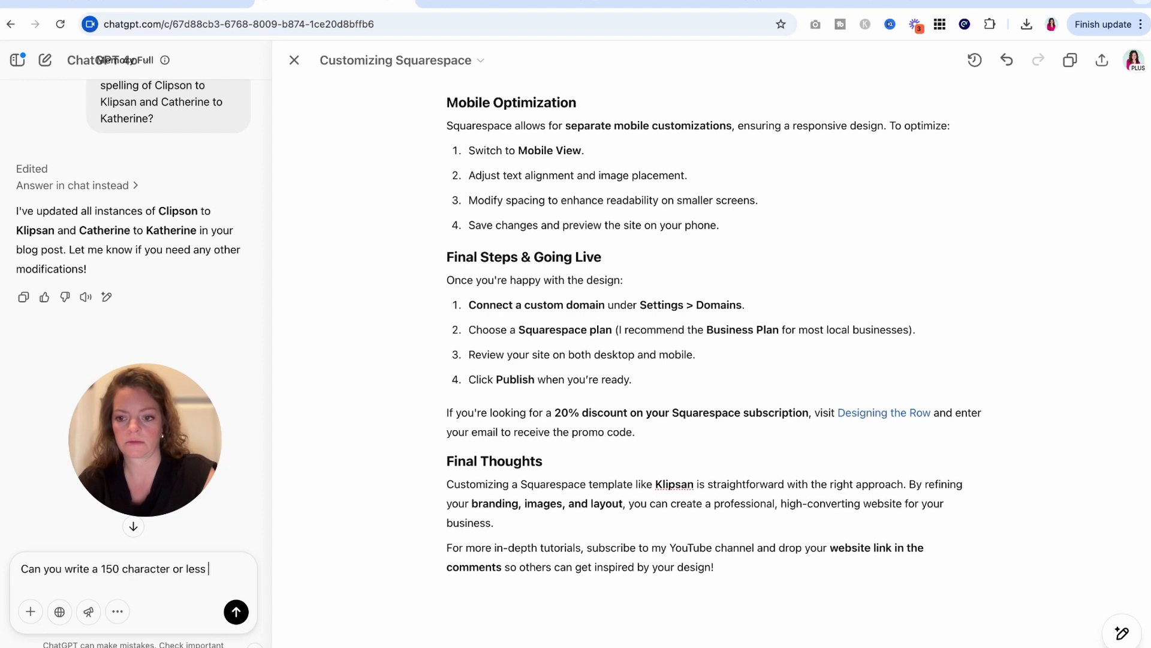
{"action": "type", "text": "SEO description f"}
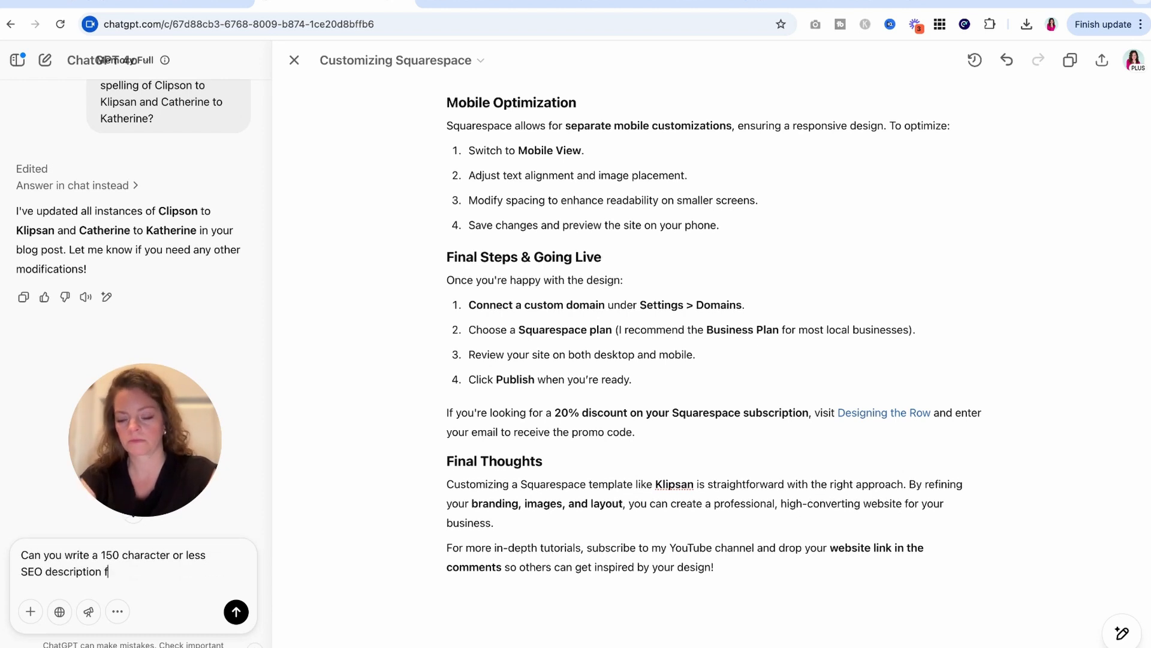
{"action": "type", "text": "or this blog post?"}
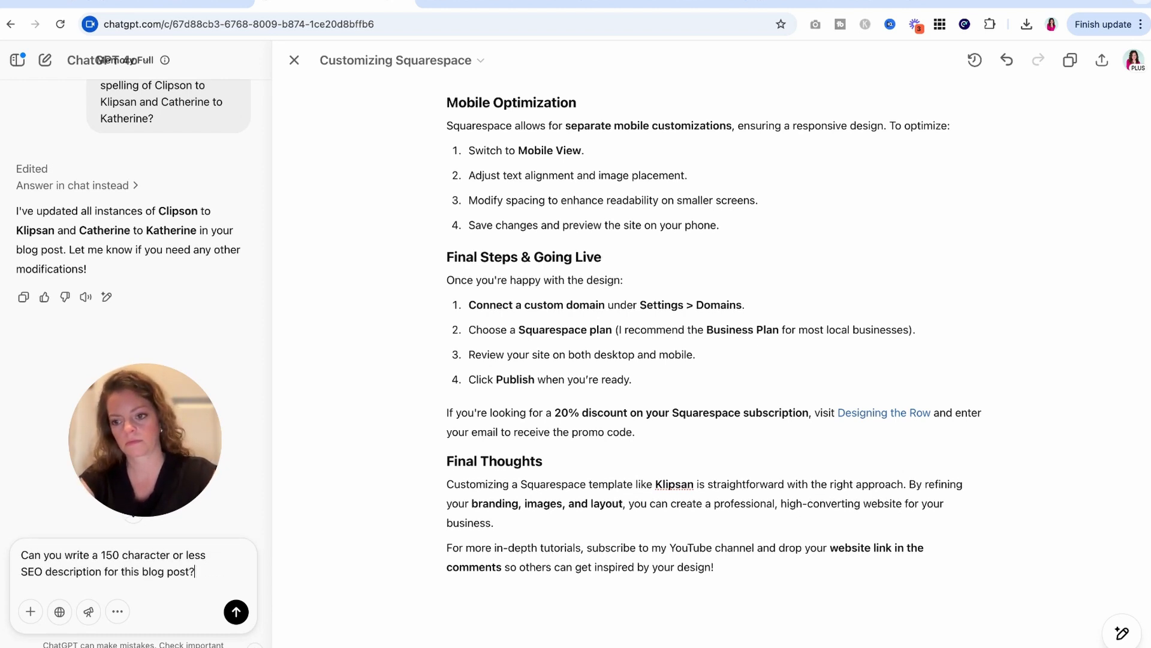
{"action": "key", "text": "Return"}
Copy the generated description from the ChatGPT reply, without its quotation marks, into the post's SEO description in Squarespace
{"action": "mouse_move", "coordinate": [21, 172]}
{"action": "left_mouse_down"}
{"action": "mouse_move", "coordinate": [37, 172]}
{"action": "mouse_move", "coordinate": [21, 173]}
{"action": "left_mouse_up"}
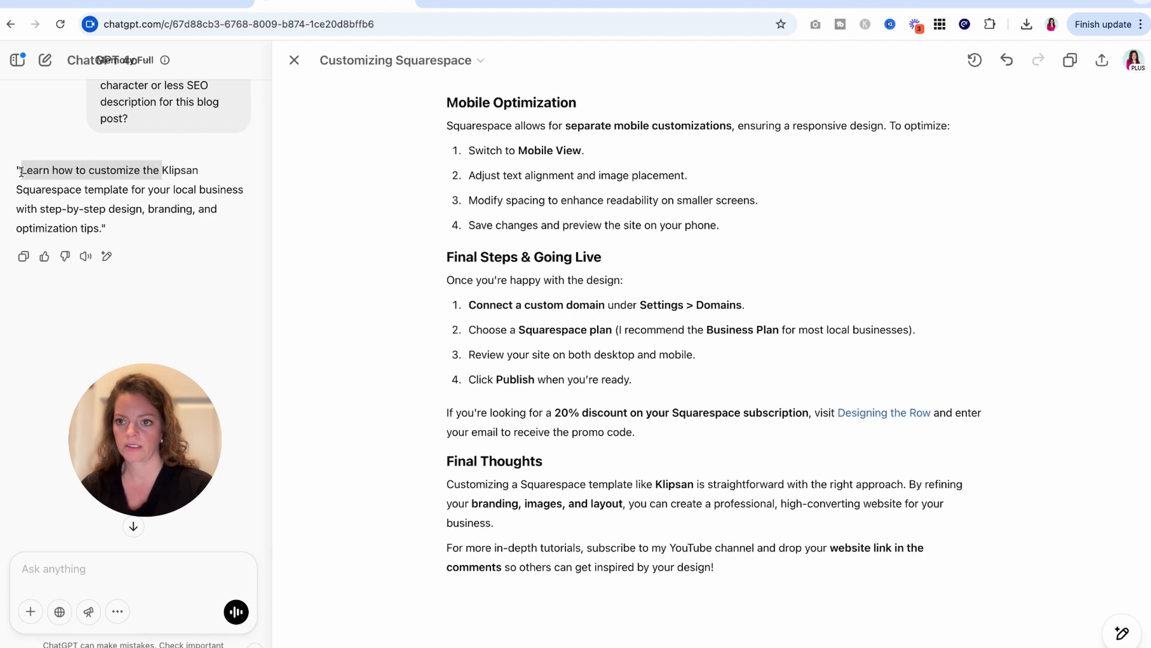
{"action": "left_click_drag", "start_coordinate": [162, 170], "coordinate": [100, 229]}
{"action": "key", "text": "ctrl+c"}
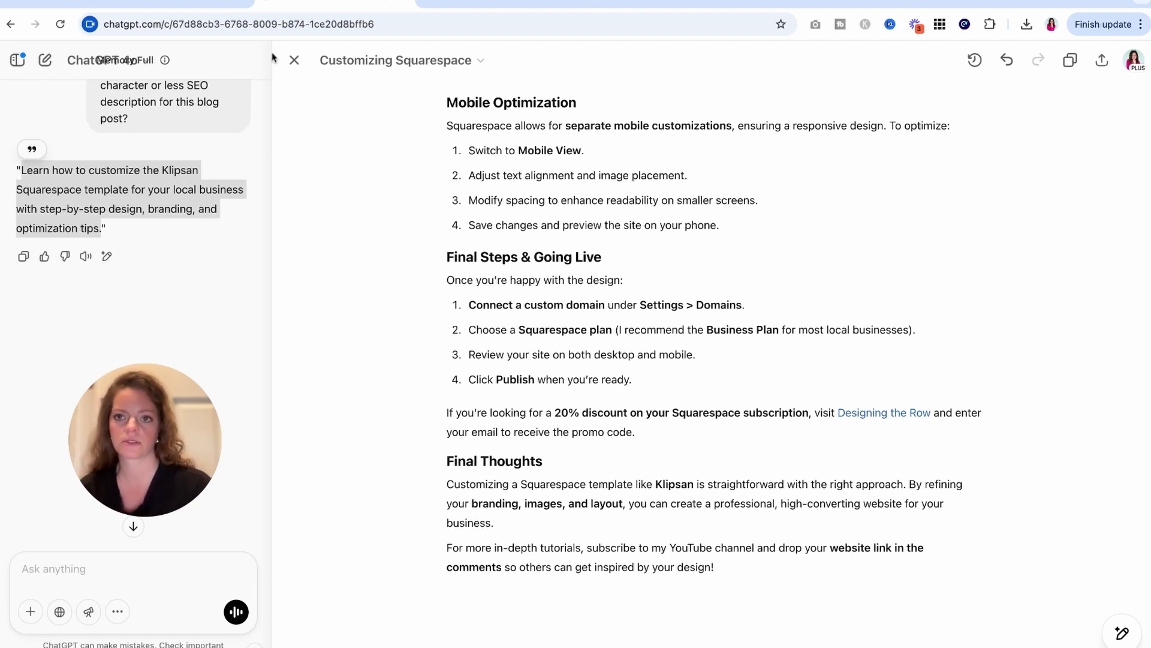
{"action": "left_click", "coordinate": [171, 6]}
{"action": "left_click", "coordinate": [570, 486]}
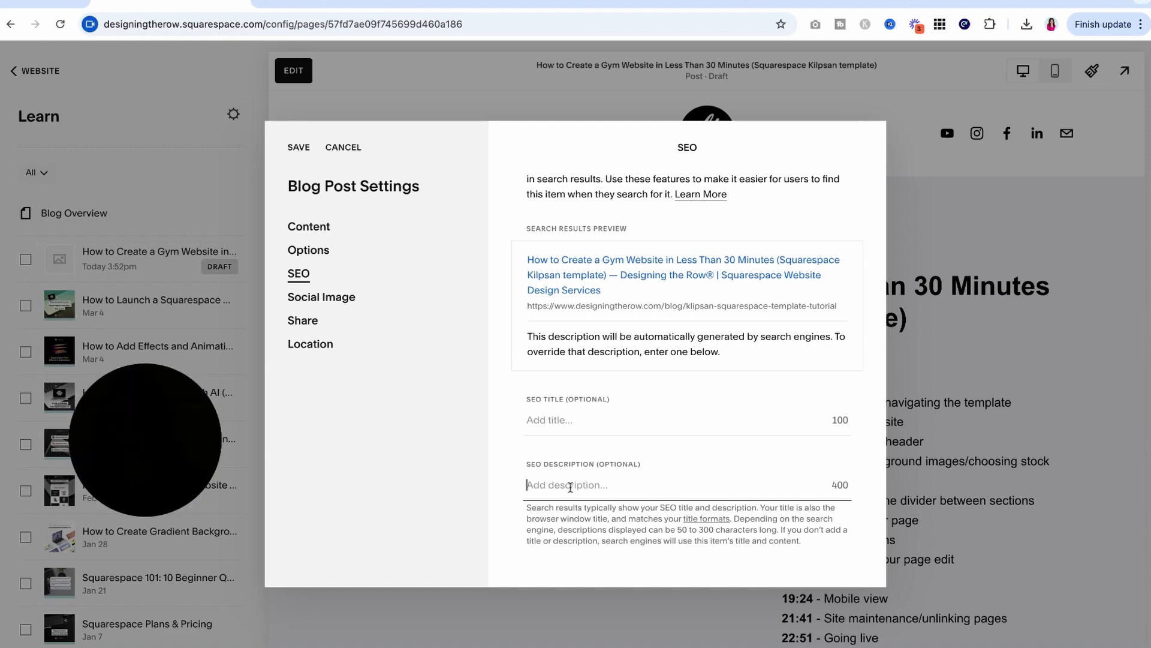
{"action": "key", "text": "ctrl+v"}
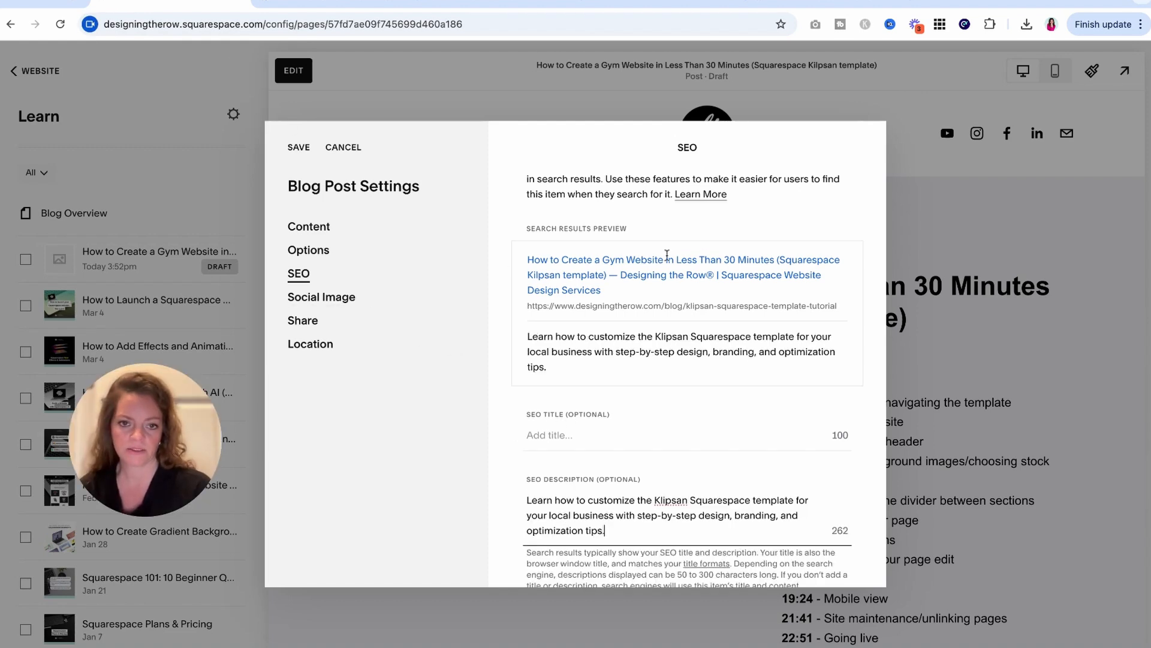
Add "Squarespace gym website klipsan tutorial.jpg" from the image library as the post's alternate social sharing image and save the post settings
{"action": "left_click", "coordinate": [316, 302]}
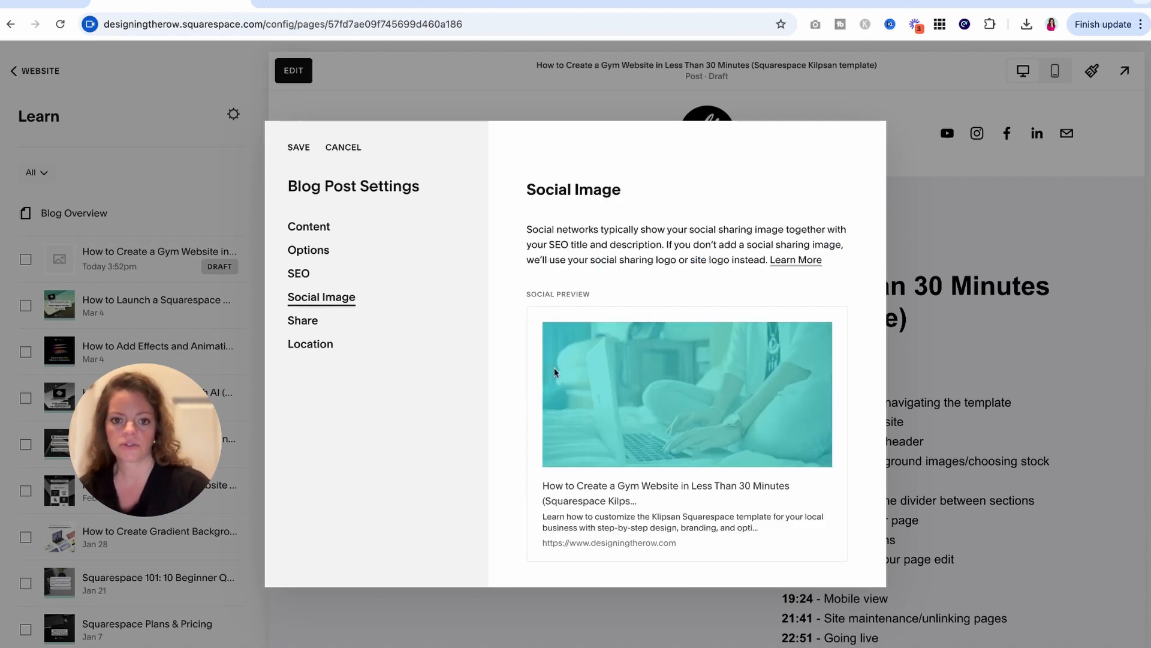
{"action": "scroll", "coordinate": [554, 369], "scroll_direction": "down", "scroll_amount": 3}
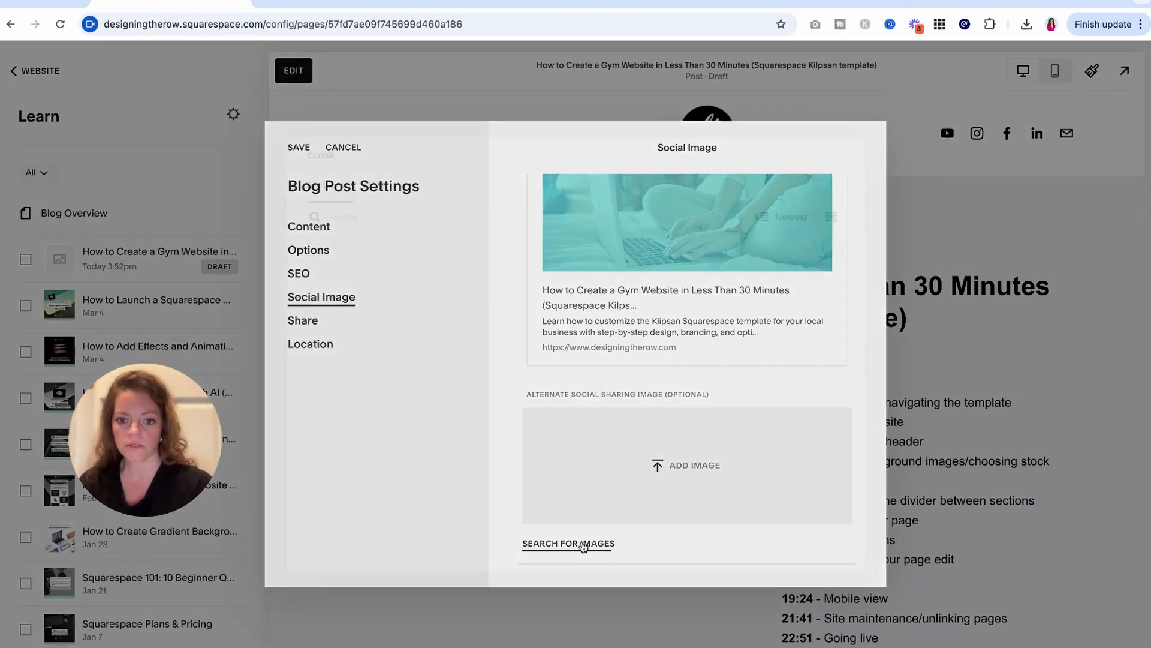
{"action": "left_click", "coordinate": [579, 543]}
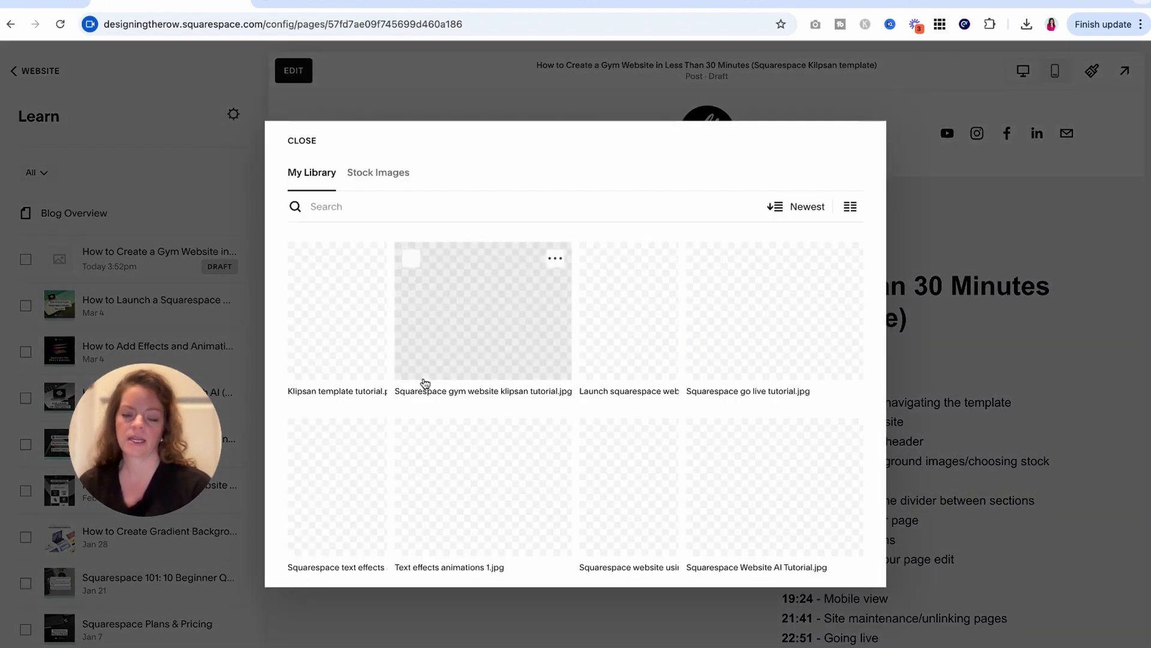
{"action": "left_click", "coordinate": [437, 320]}
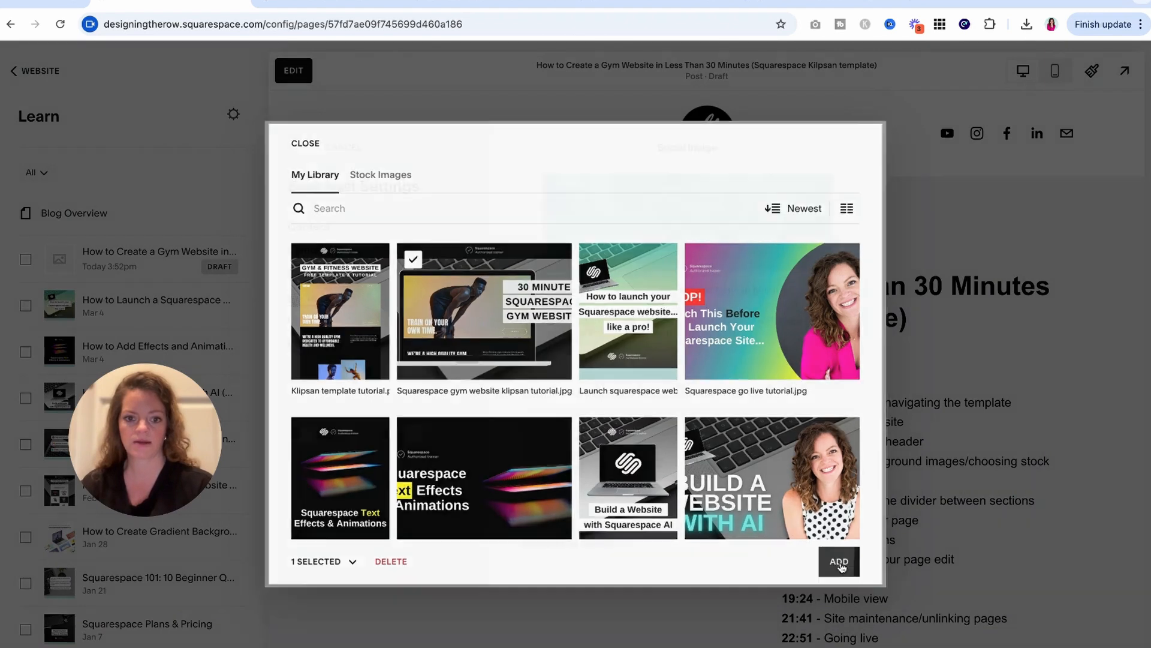
{"action": "left_click", "coordinate": [843, 564]}
{"action": "scroll", "coordinate": [766, 376], "scroll_direction": "up", "scroll_amount": 3}
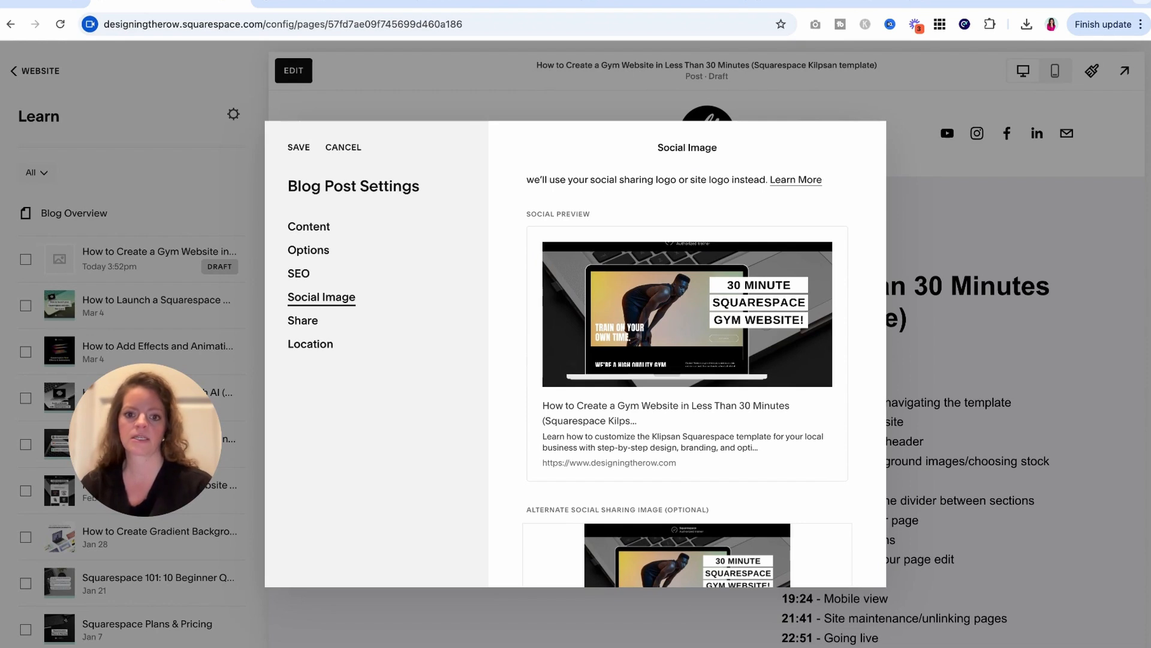
{"action": "scroll", "coordinate": [687, 360], "scroll_direction": "down", "scroll_amount": 1}
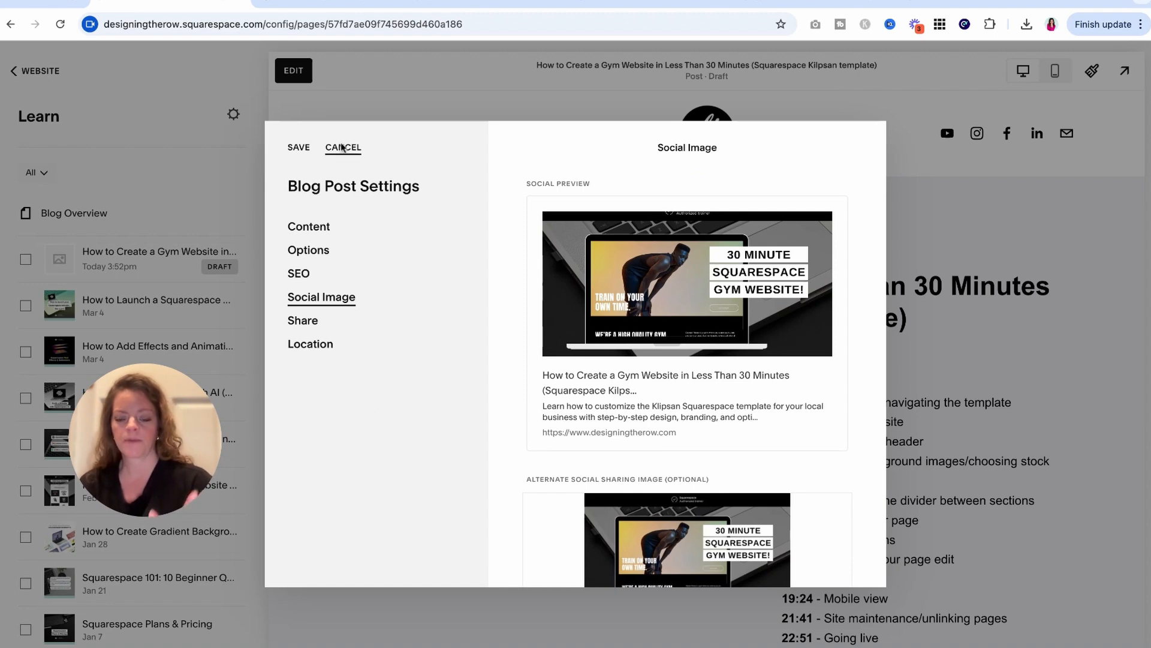
{"action": "left_click", "coordinate": [298, 155]}
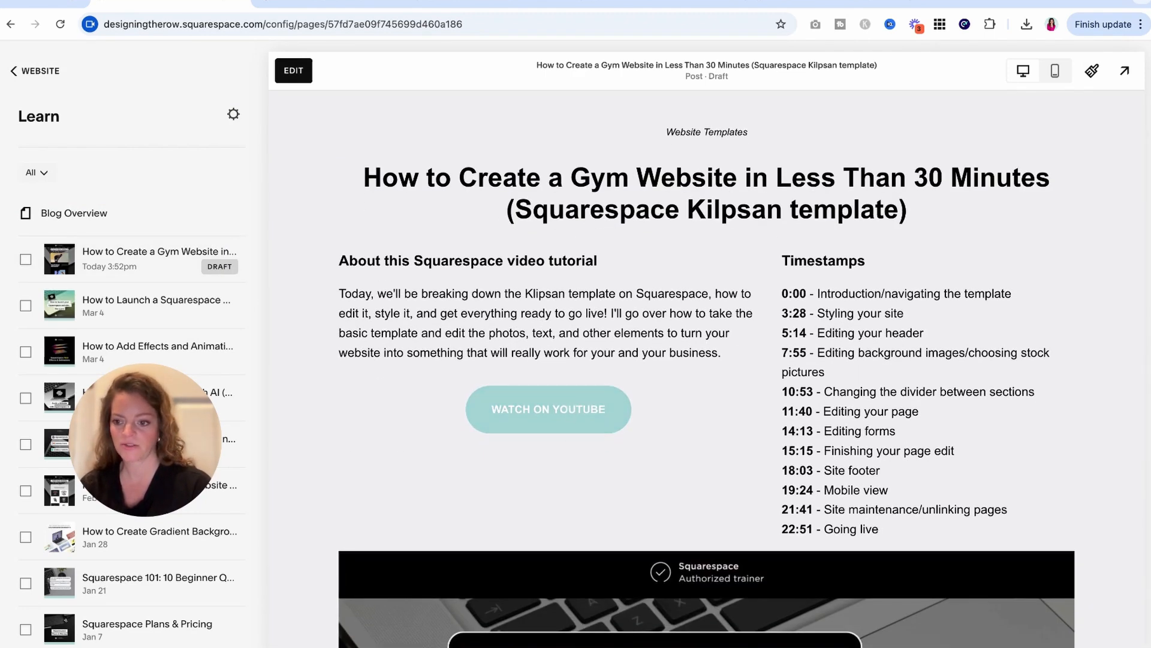
Review the draft gym website post, publish it, and dismiss the sharing dialog
{"action": "scroll", "coordinate": [539, 451], "scroll_direction": "down", "scroll_amount": 10}
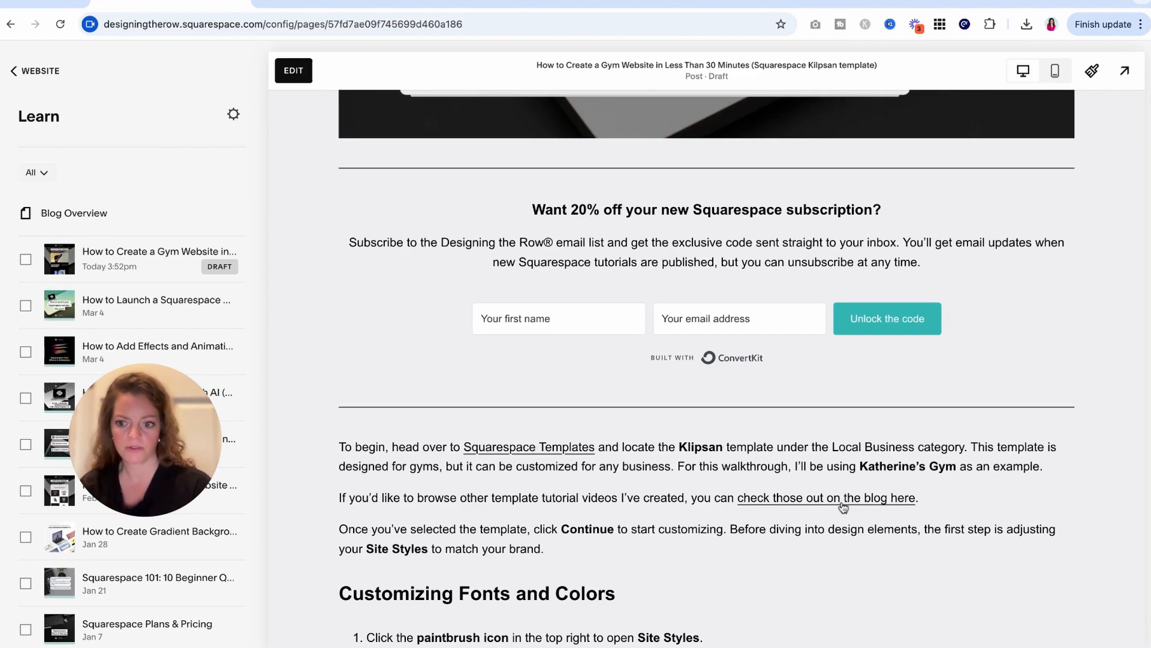
{"action": "scroll", "coordinate": [844, 508], "scroll_direction": "down", "scroll_amount": 8}
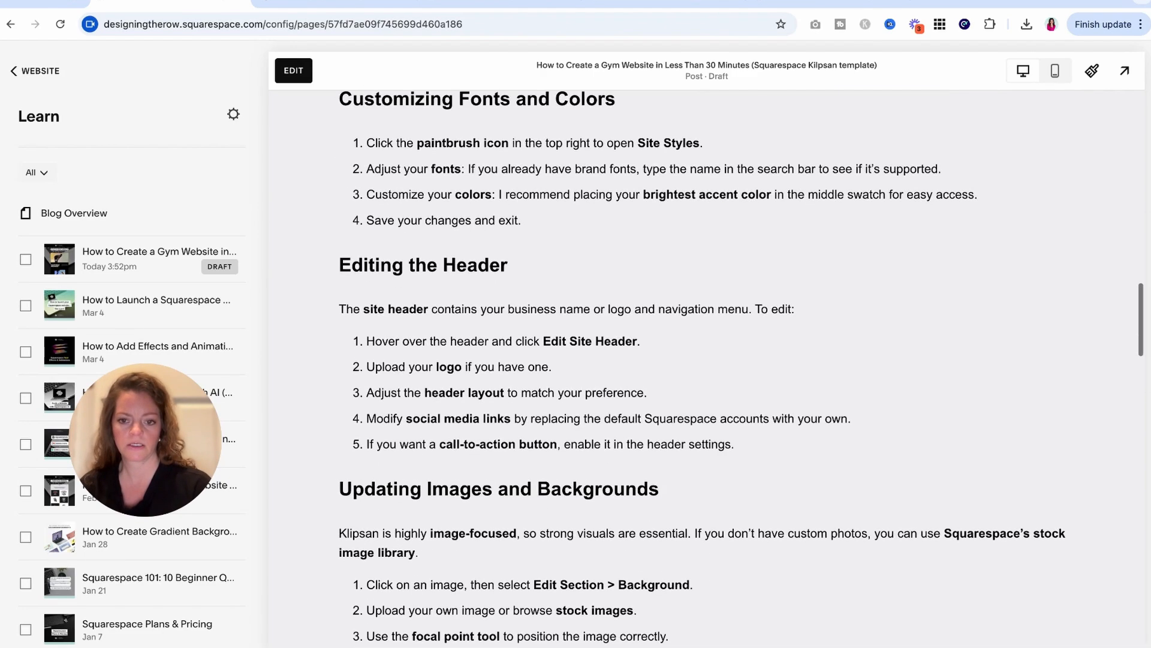
{"action": "scroll", "coordinate": [707, 366], "scroll_direction": "down", "scroll_amount": 20}
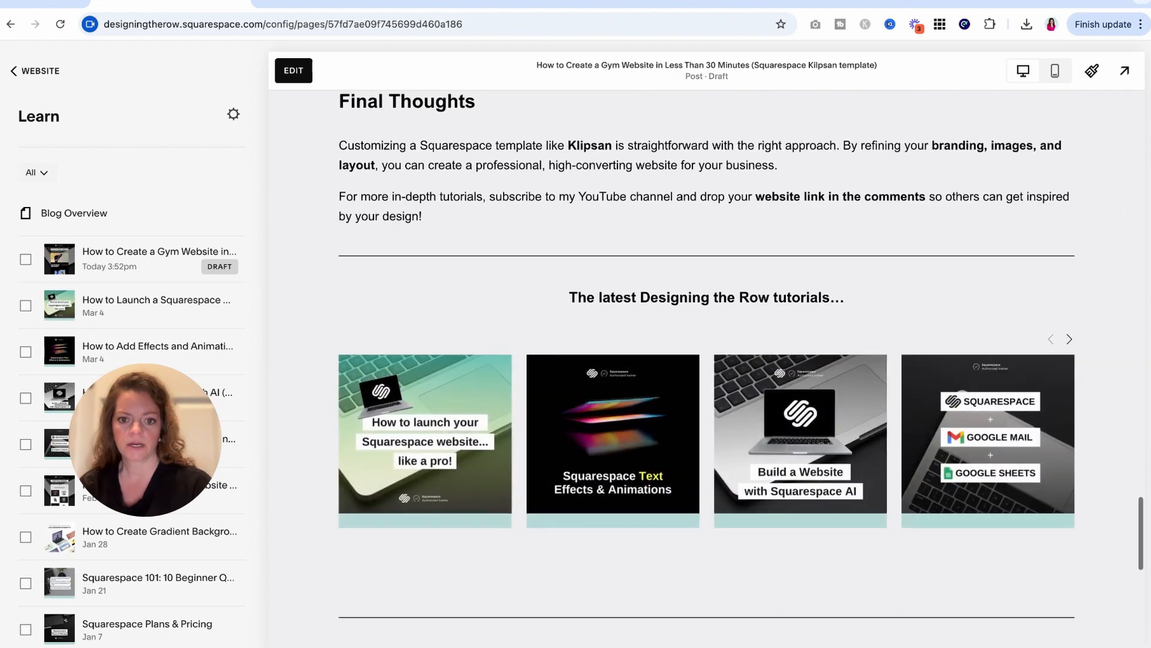
{"action": "scroll", "coordinate": [829, 498], "scroll_direction": "up", "scroll_amount": 20}
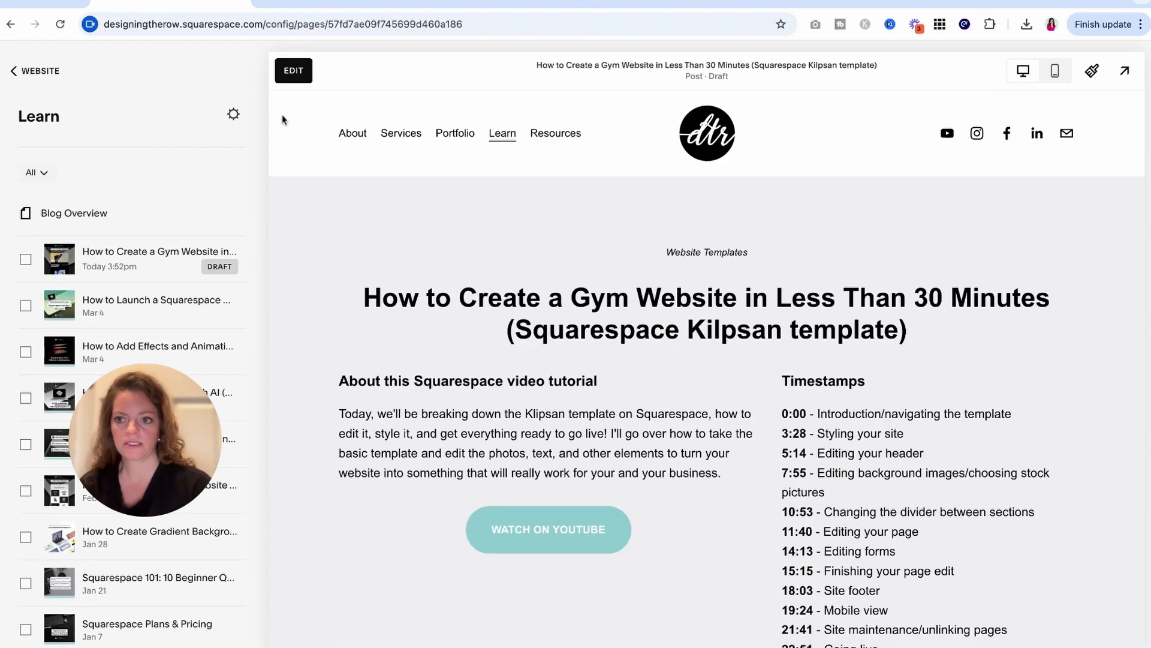
{"action": "left_click", "coordinate": [238, 259]}
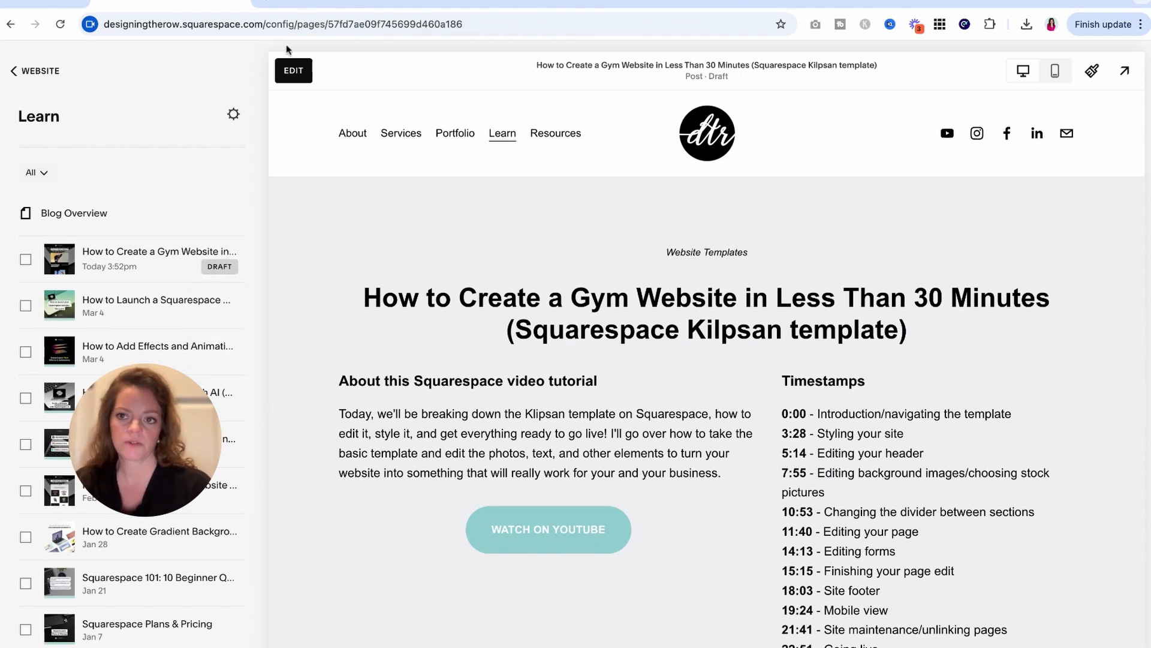
{"action": "left_click", "coordinate": [293, 71]}
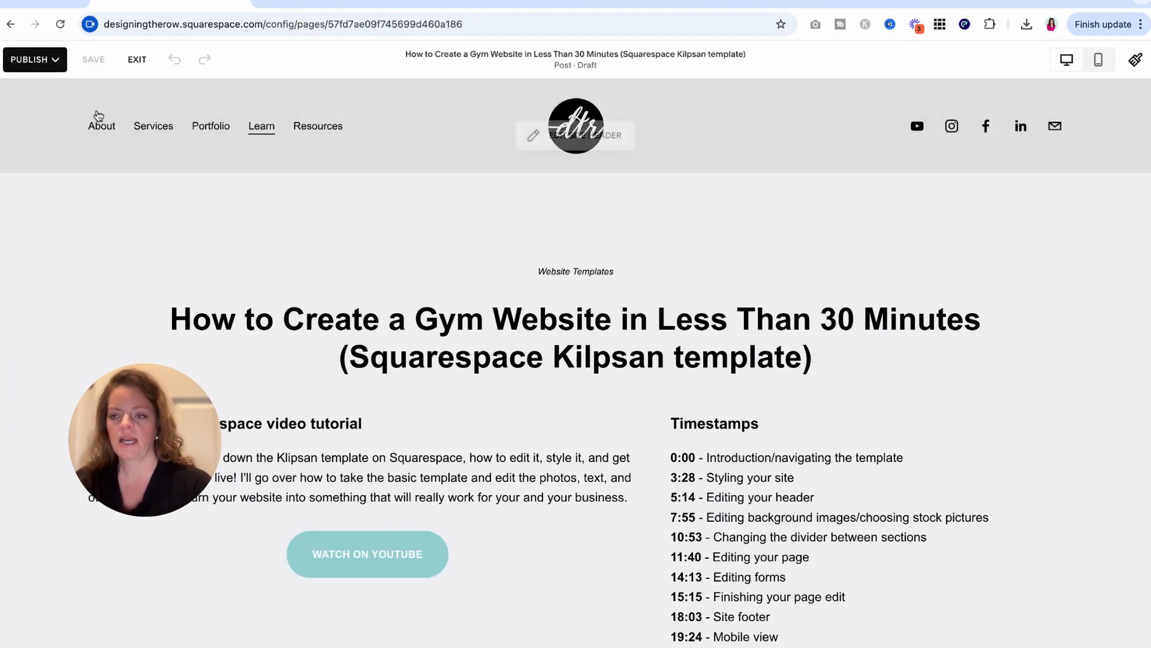
{"action": "left_click", "coordinate": [39, 67]}
{"action": "left_click", "coordinate": [35, 96]}
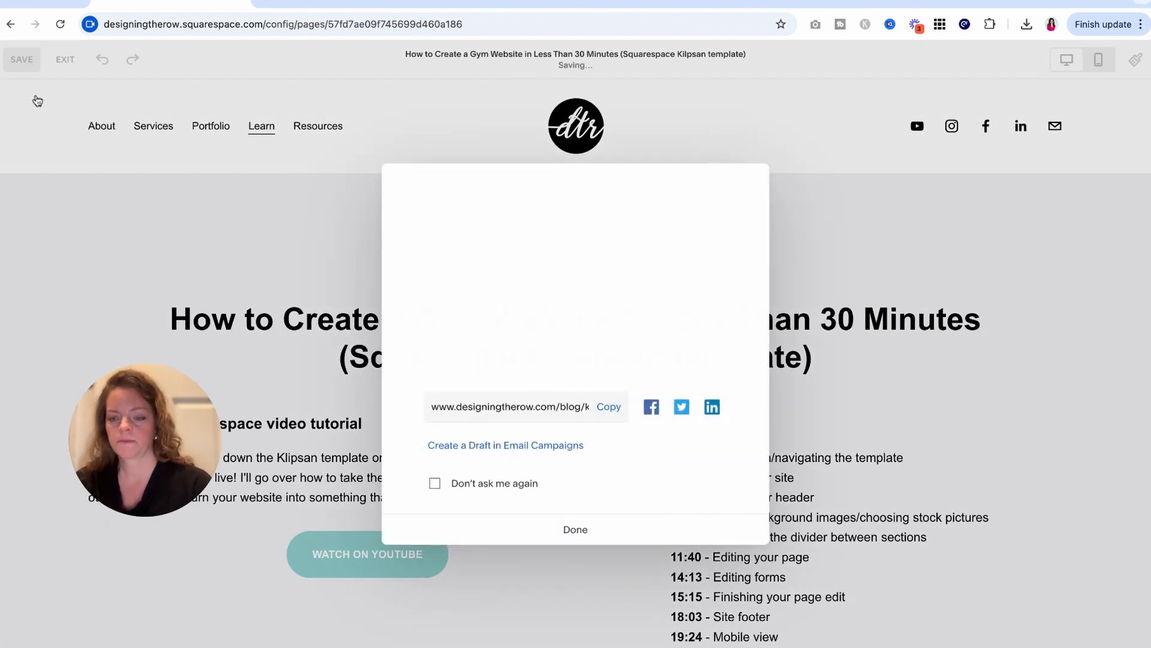
{"action": "left_click", "coordinate": [598, 533]}
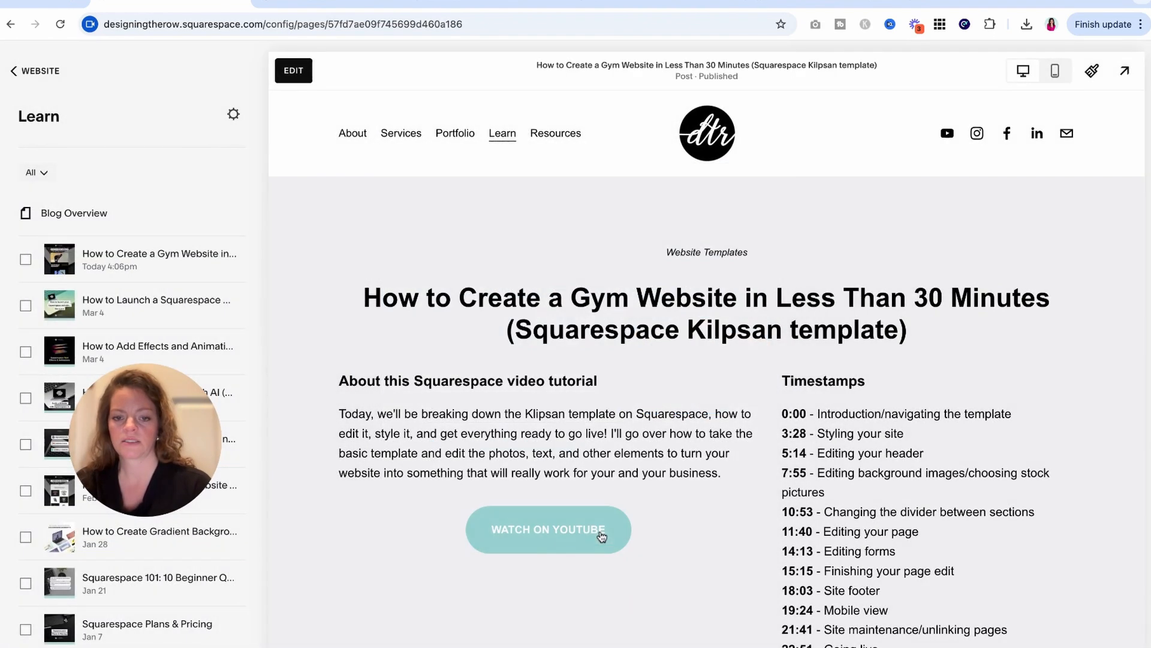
Examine the status choices and publication date and time in the gym website post's settings, and close the settings
{"action": "left_click", "coordinate": [239, 259]}
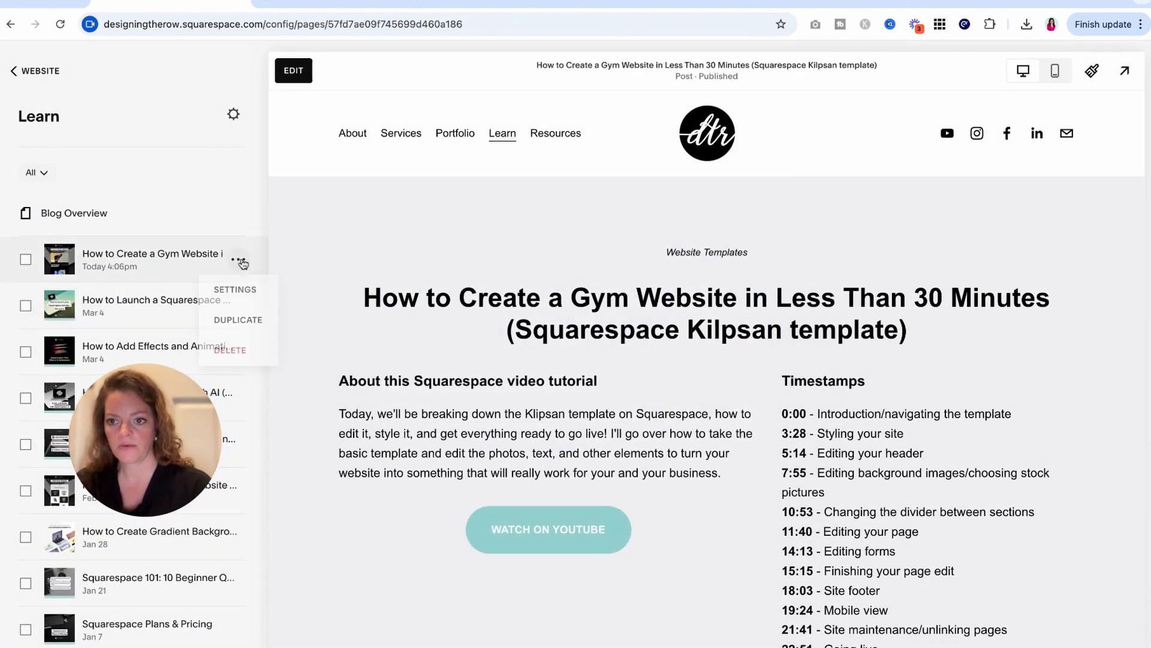
{"action": "left_click", "coordinate": [239, 290]}
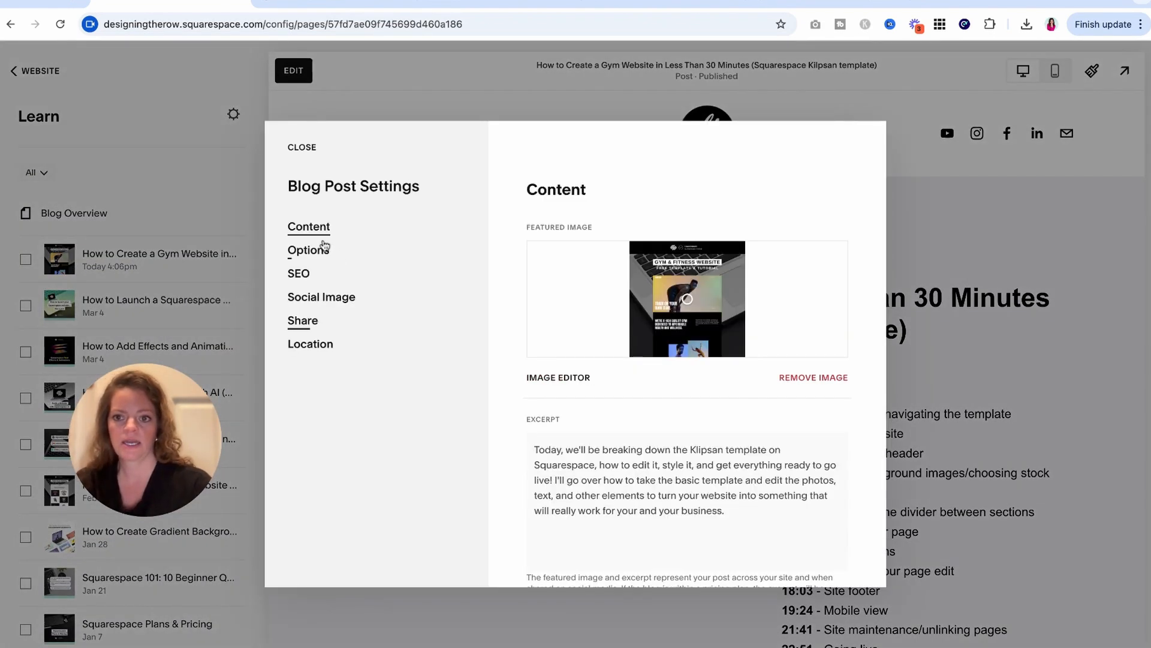
{"action": "left_click", "coordinate": [310, 252]}
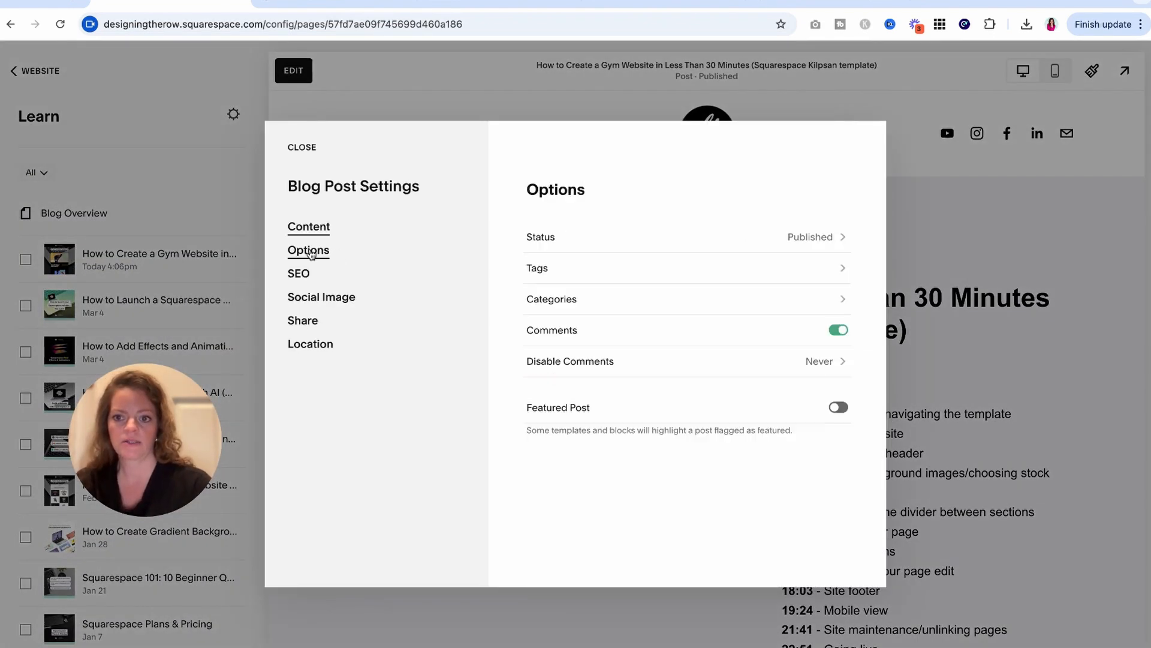
{"action": "left_click", "coordinate": [826, 236]}
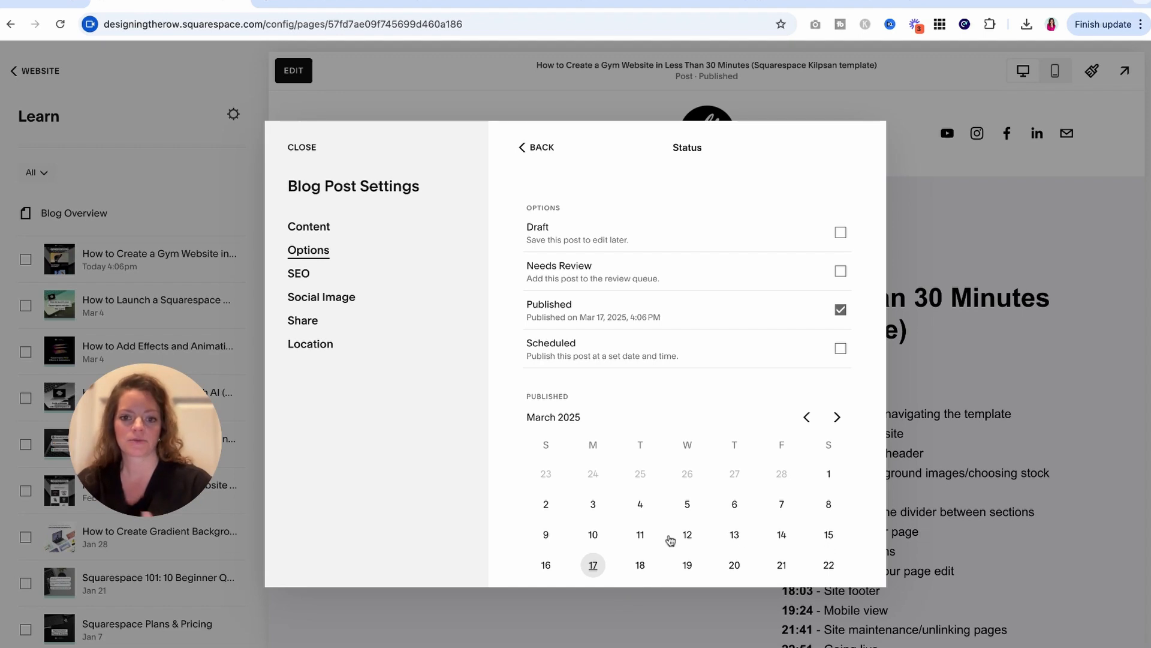
{"action": "scroll", "coordinate": [670, 541], "scroll_direction": "down", "scroll_amount": 1}
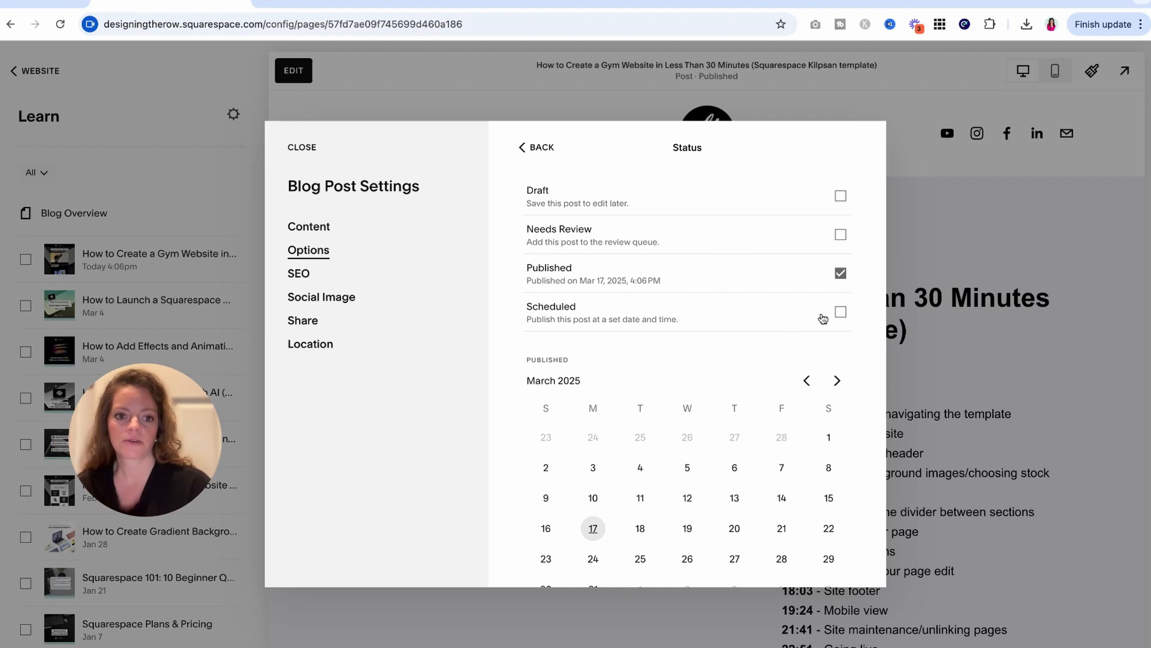
{"action": "scroll", "coordinate": [681, 473], "scroll_direction": "down", "scroll_amount": 3}
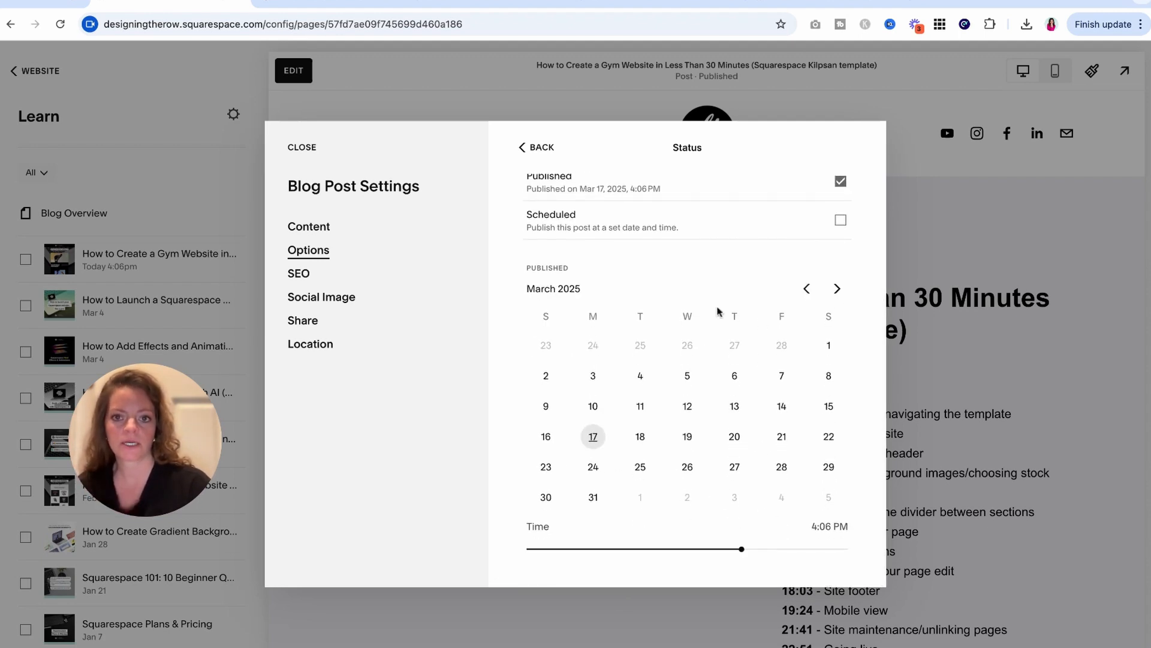
{"action": "left_click", "coordinate": [541, 155]}
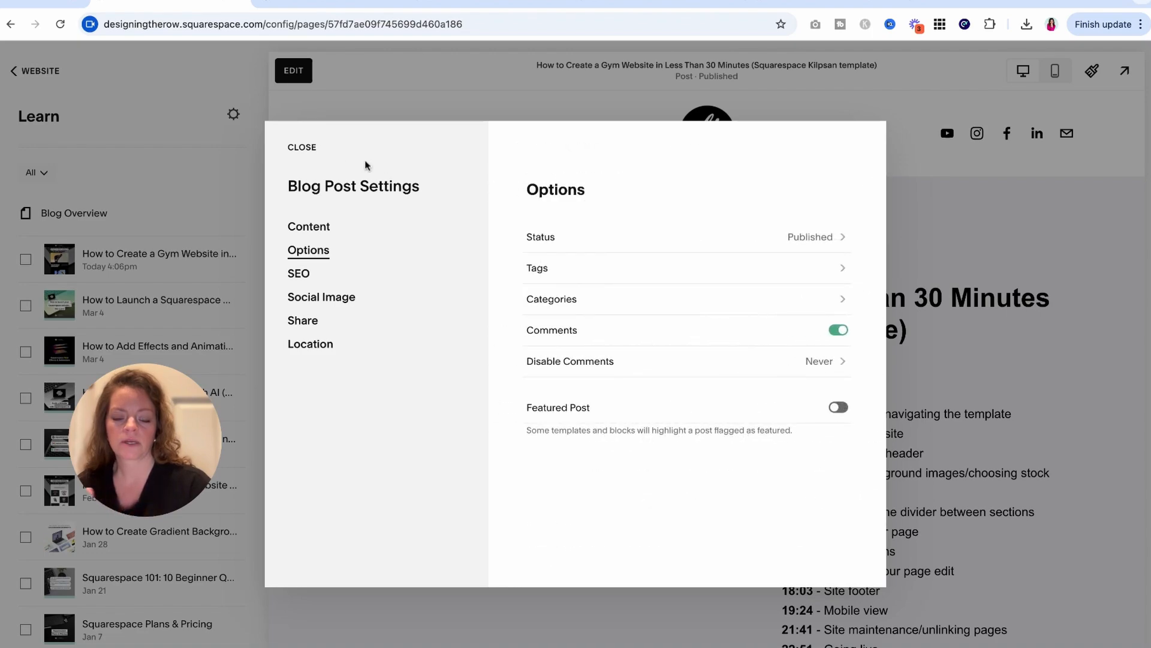
{"action": "left_click", "coordinate": [308, 148]}
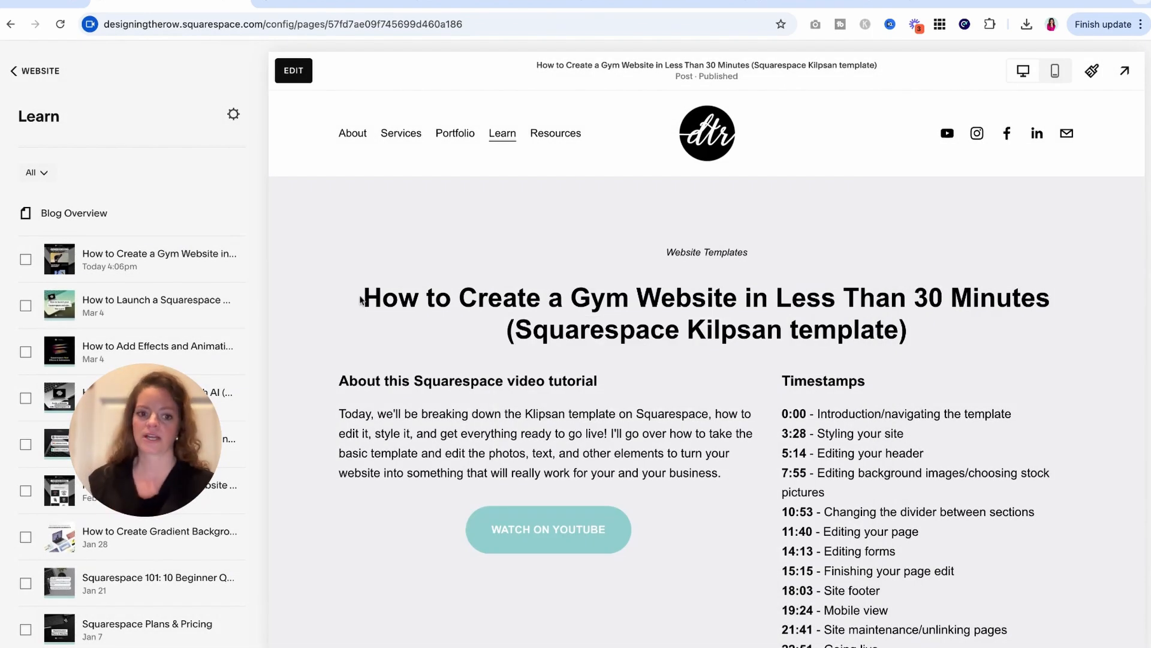
Look through the published gym website post's video and article text and return to its beginning
{"action": "scroll", "coordinate": [452, 377], "scroll_direction": "down", "scroll_amount": 5}
{"action": "scroll", "coordinate": [453, 376], "scroll_direction": "down", "scroll_amount": 10}
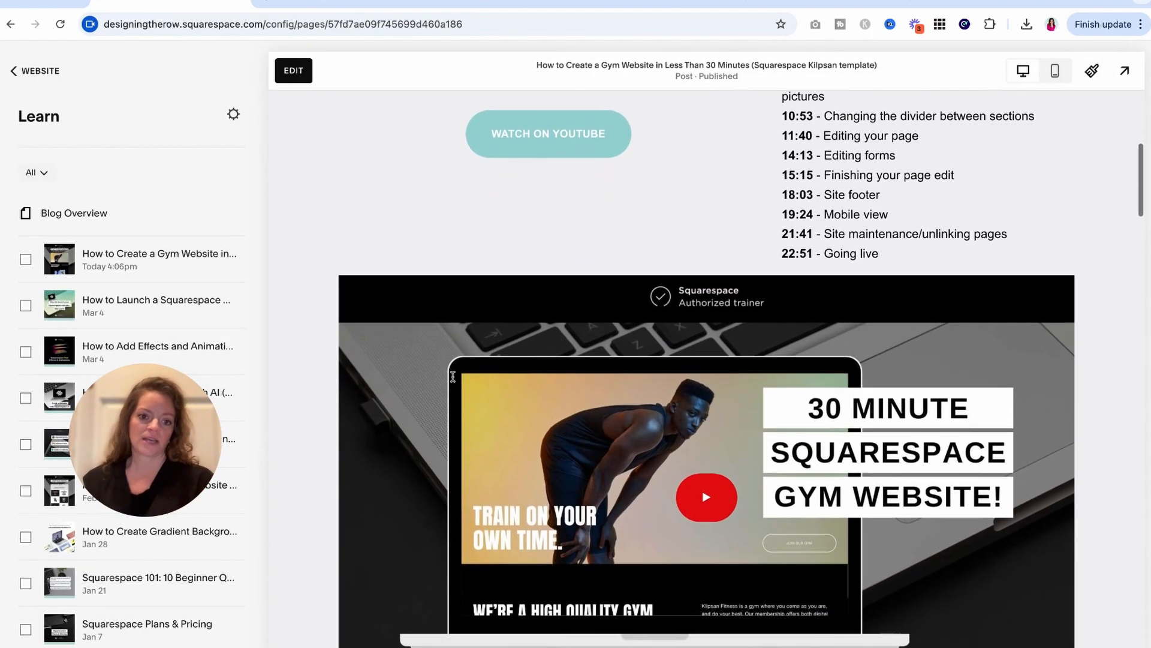
{"action": "scroll", "coordinate": [741, 366], "scroll_direction": "down", "scroll_amount": 12}
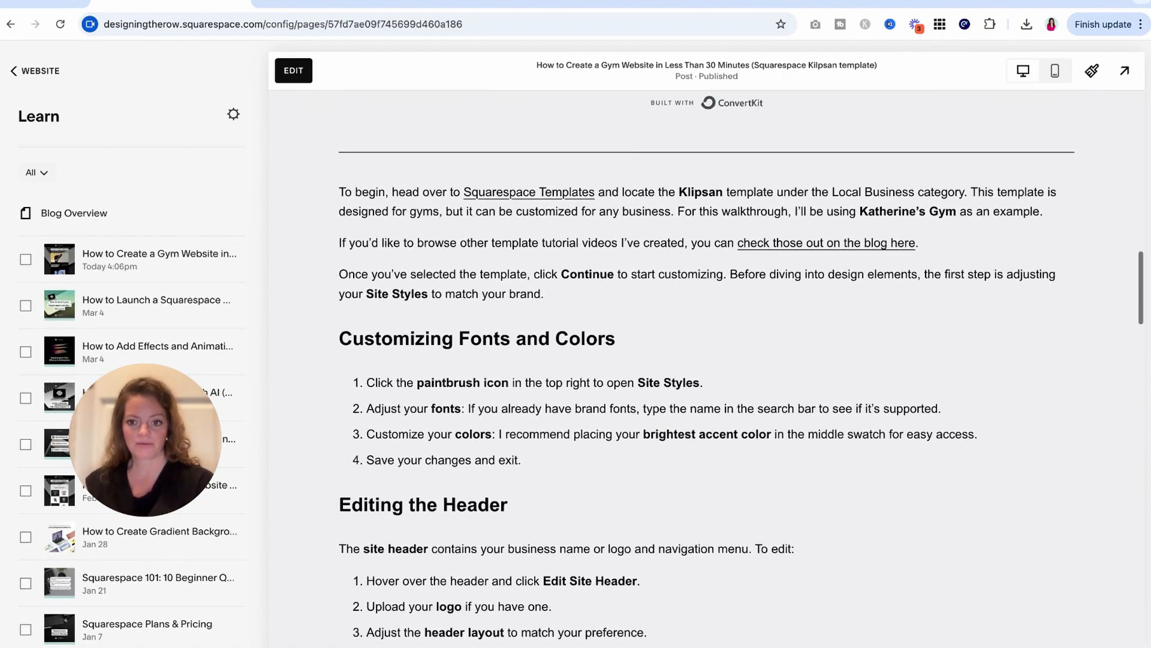
{"action": "scroll", "coordinate": [741, 366], "scroll_direction": "up", "scroll_amount": 9}
{"action": "scroll", "coordinate": [706, 368], "scroll_direction": "up", "scroll_amount": 20}
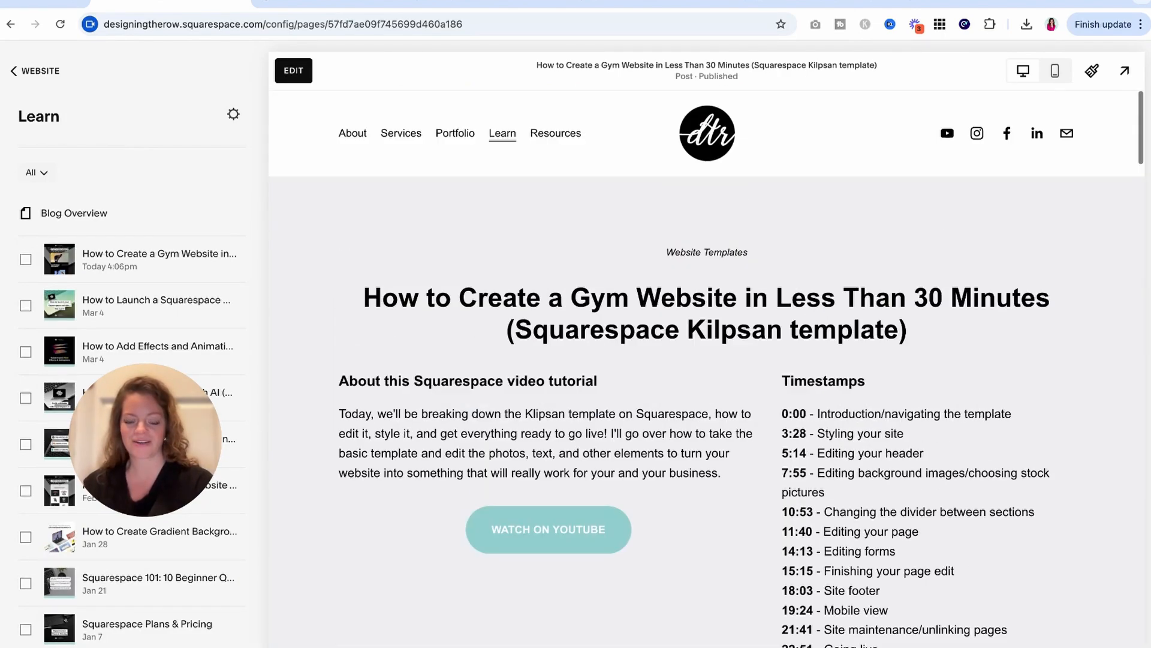